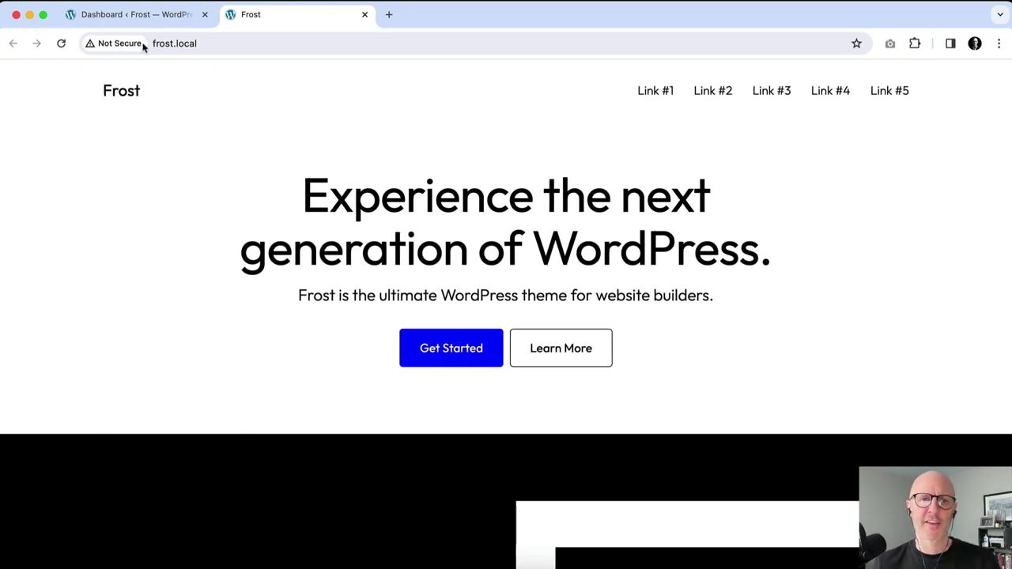
Step: Open the Header template part from the site editor's patterns for editing
{"action": "left_click", "coordinate": [178, 16]}
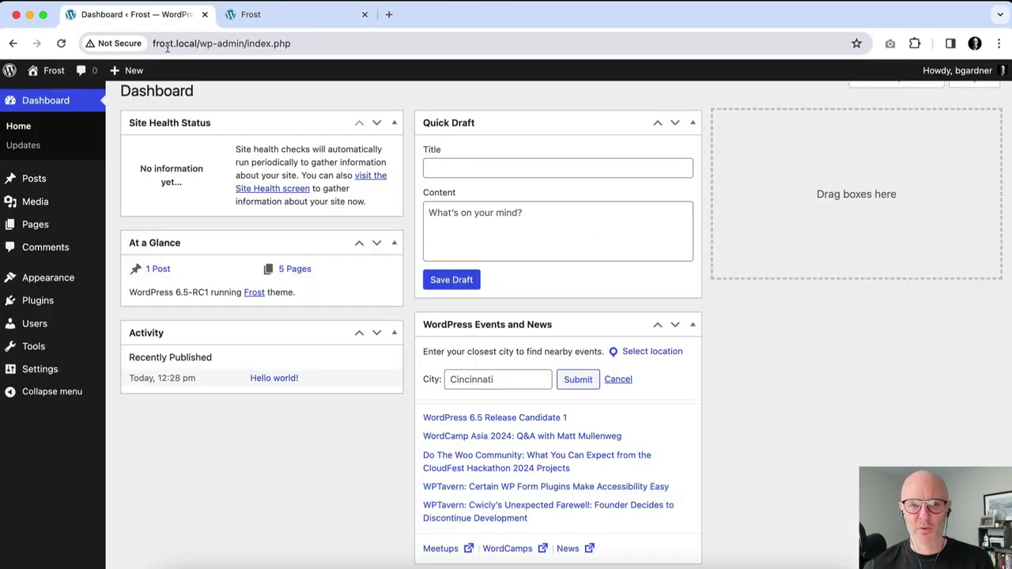
{"action": "mouse_move", "coordinate": [79, 278]}
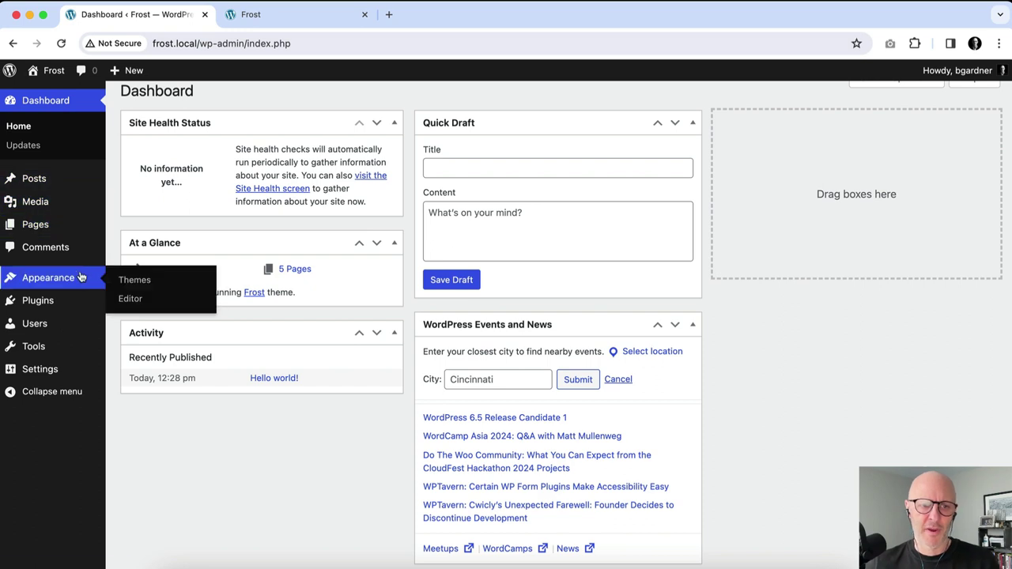
{"action": "left_click", "coordinate": [136, 298]}
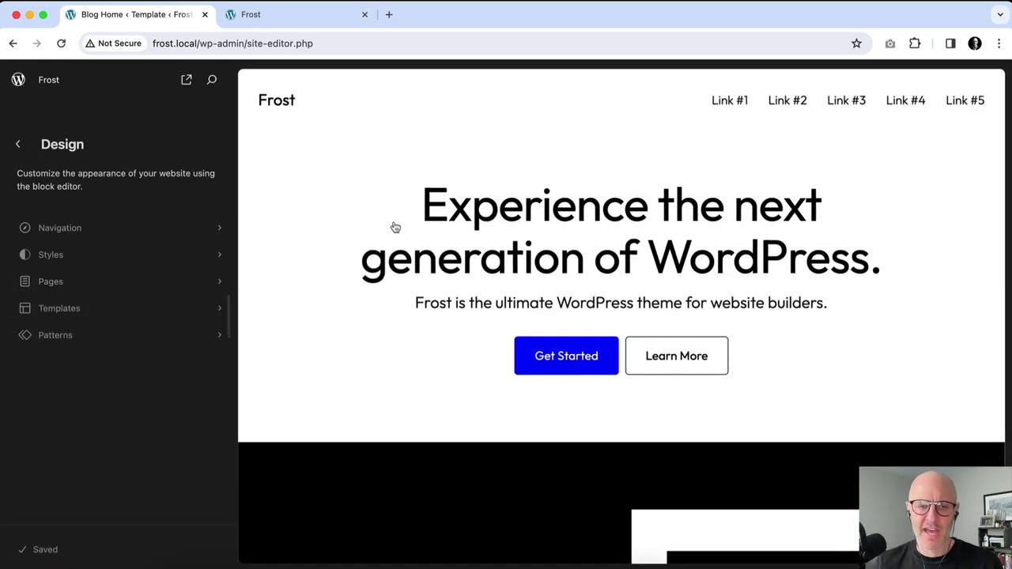
{"action": "left_click", "coordinate": [87, 338]}
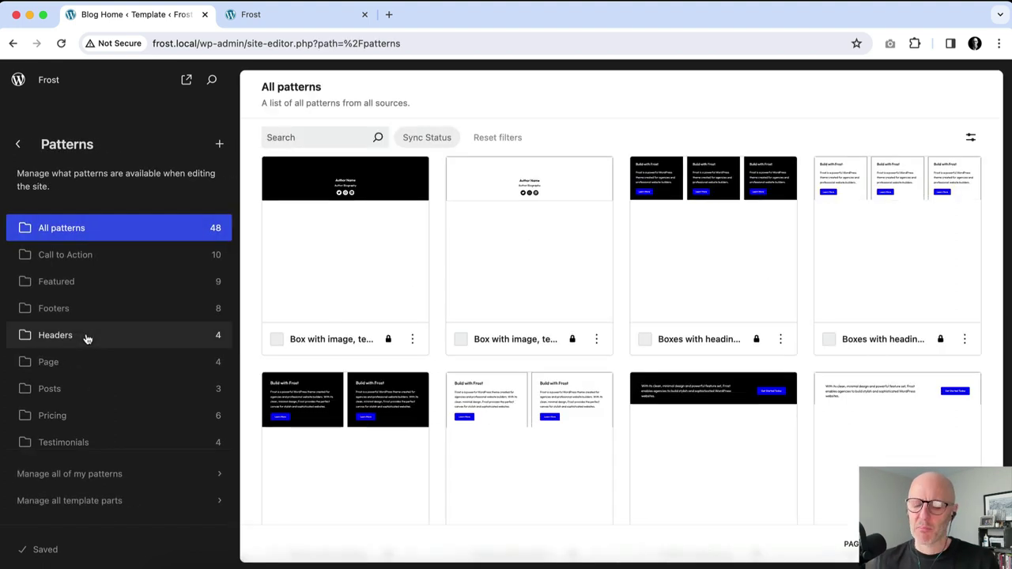
{"action": "scroll", "coordinate": [85, 339], "scroll_direction": "down", "scroll_amount": 1}
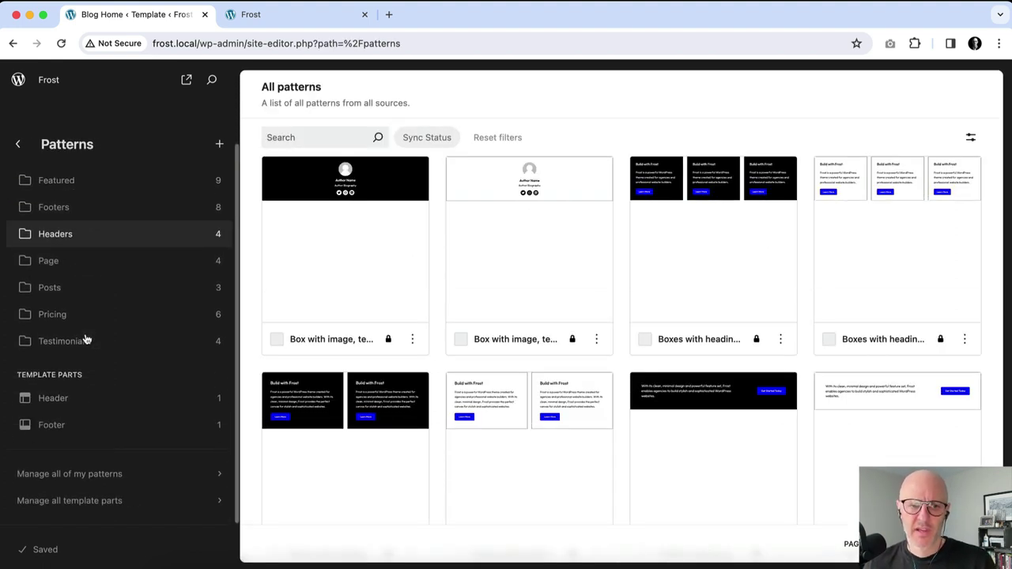
{"action": "left_click", "coordinate": [99, 403]}
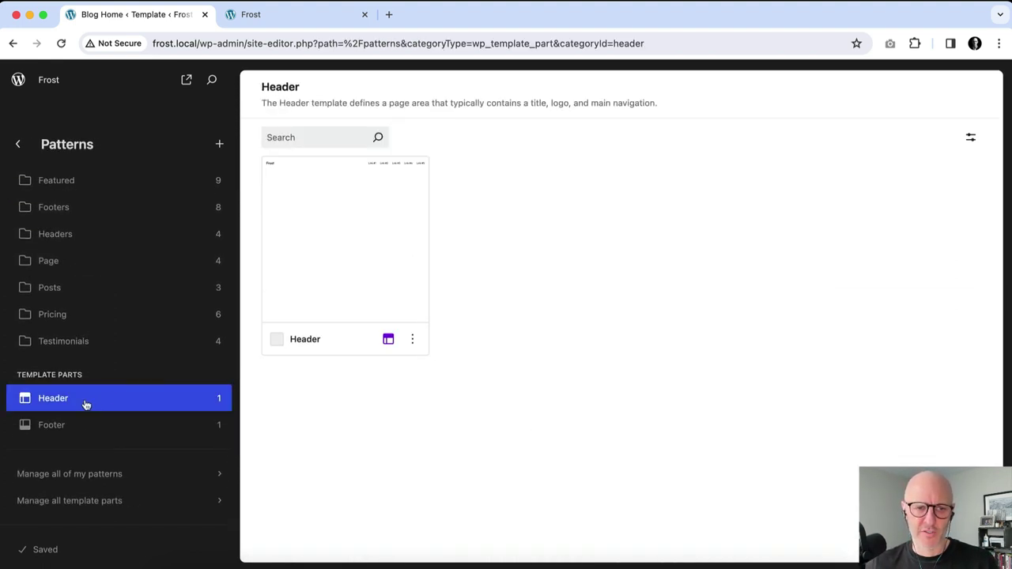
{"action": "left_click", "coordinate": [359, 199]}
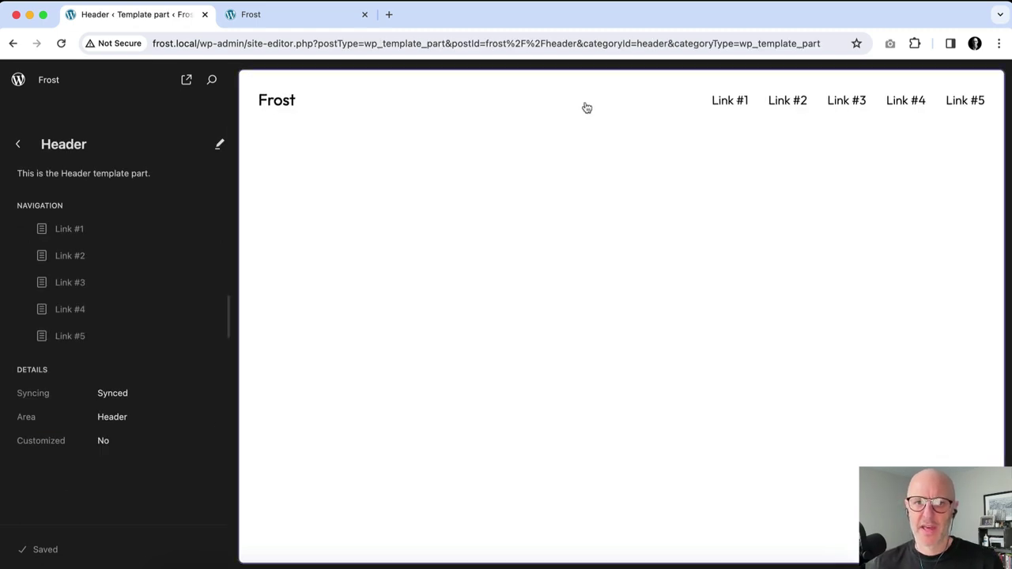
{"action": "left_click", "coordinate": [585, 105]}
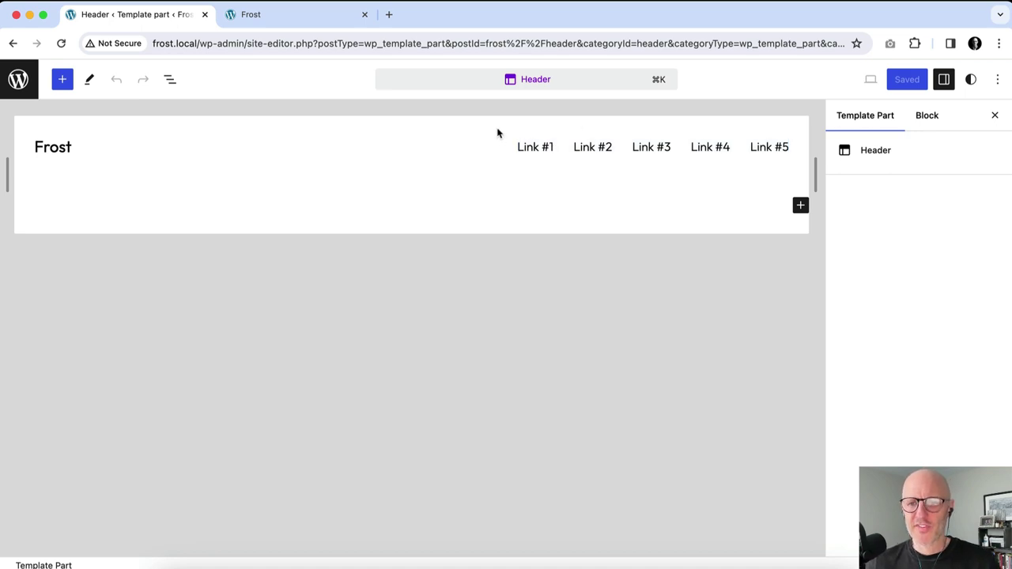
Step: Add a Buttons block to the end of the header's navigation menu and label its button "Call to Action"
{"action": "left_click", "coordinate": [633, 149]}
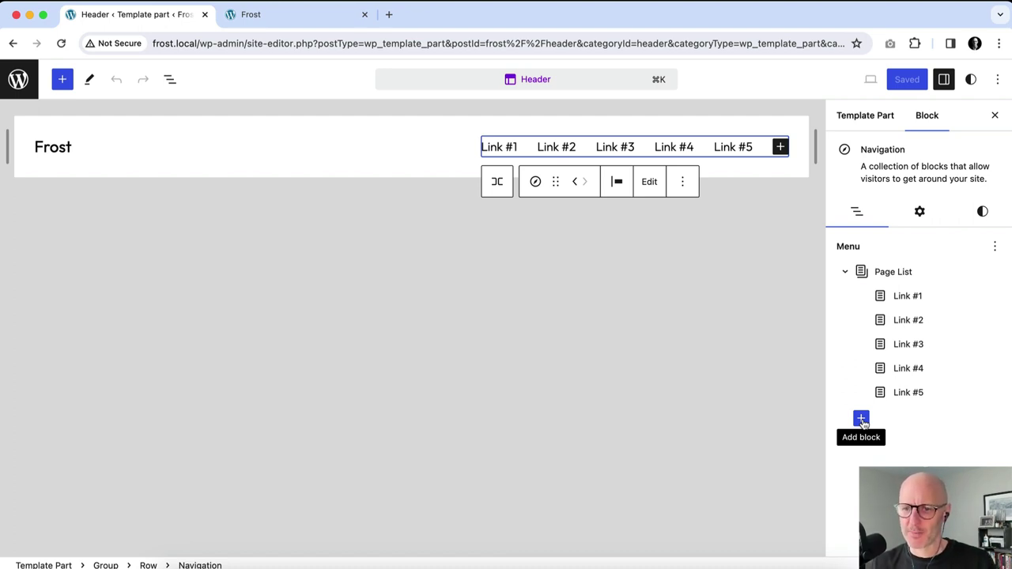
{"action": "left_click", "coordinate": [862, 419]}
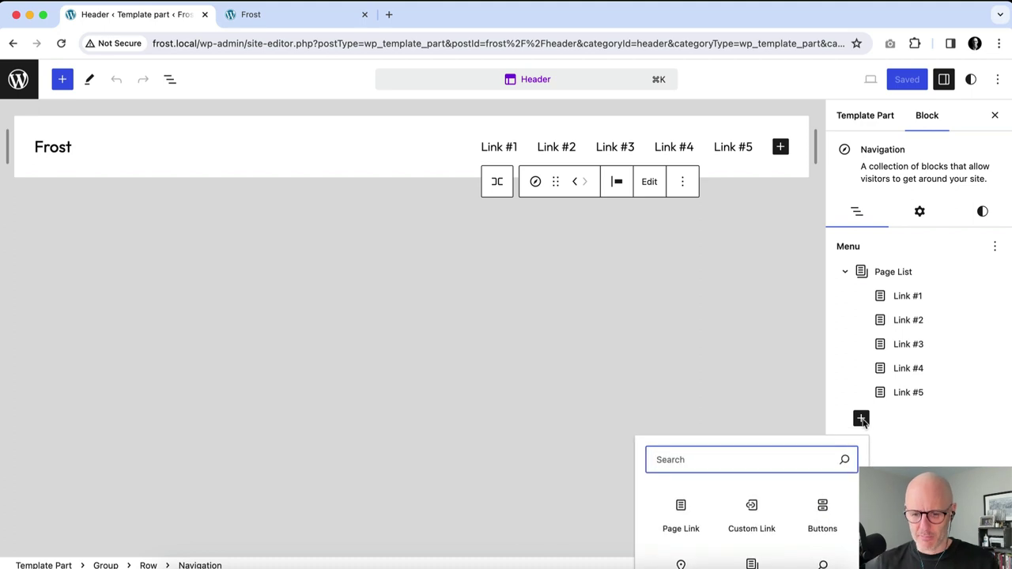
{"action": "type", "text": "but"}
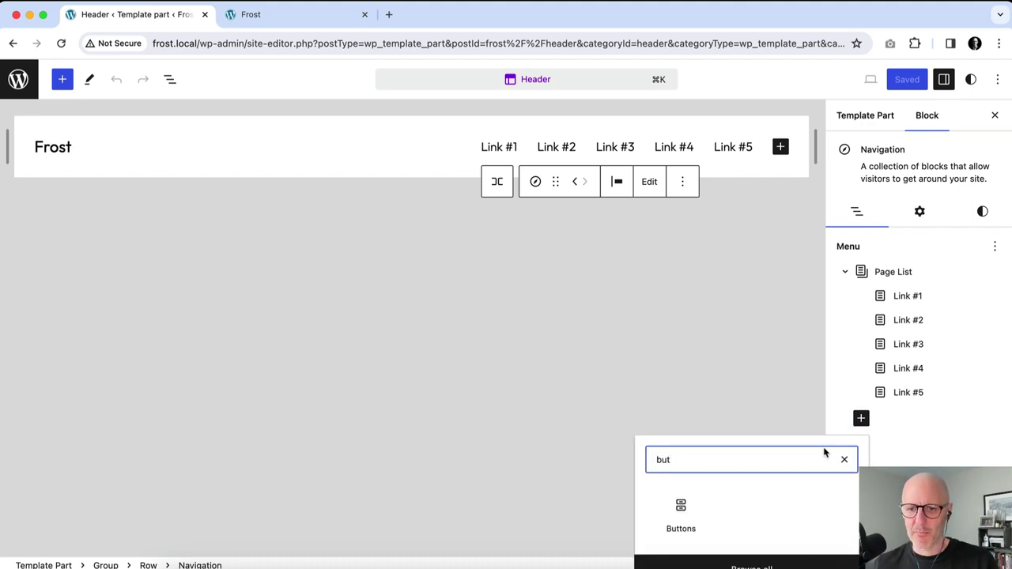
{"action": "left_click", "coordinate": [681, 509]}
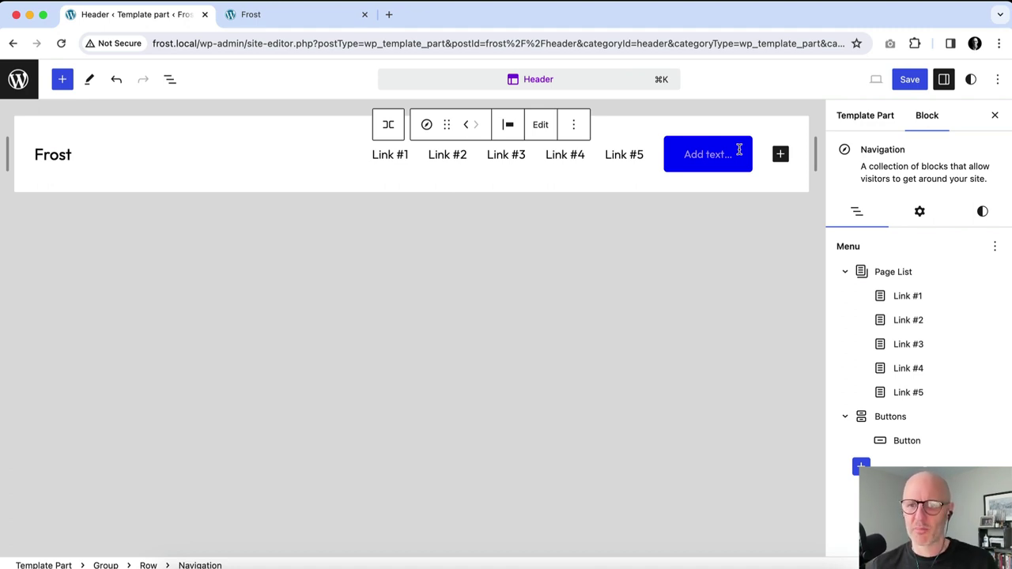
{"action": "left_click", "coordinate": [719, 153]}
{"action": "type", "text": "Call to Action"}
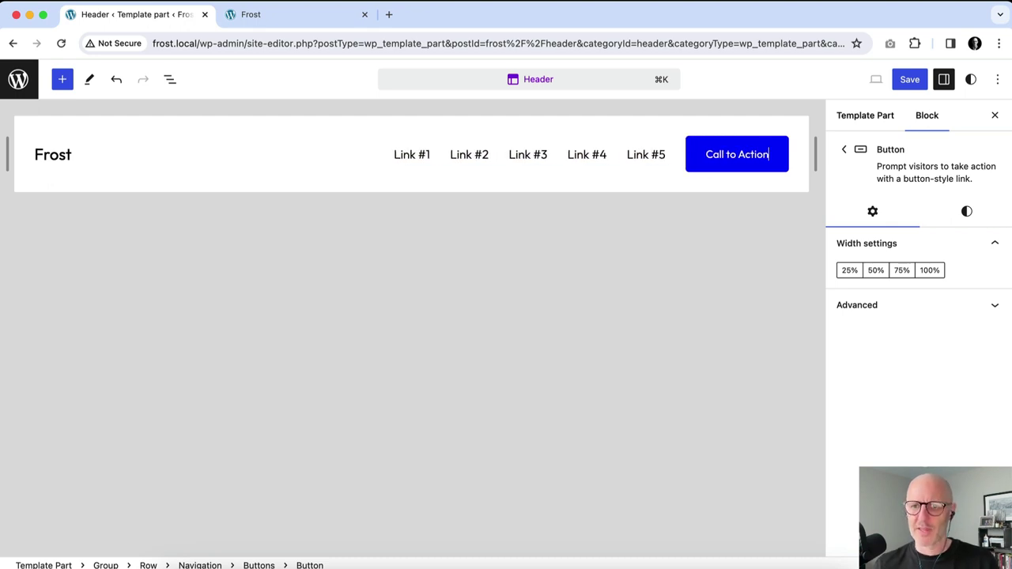
Step: Save the navigation menu with its new button, check the header on the live Frost site and return to the editor
{"action": "left_click", "coordinate": [907, 83]}
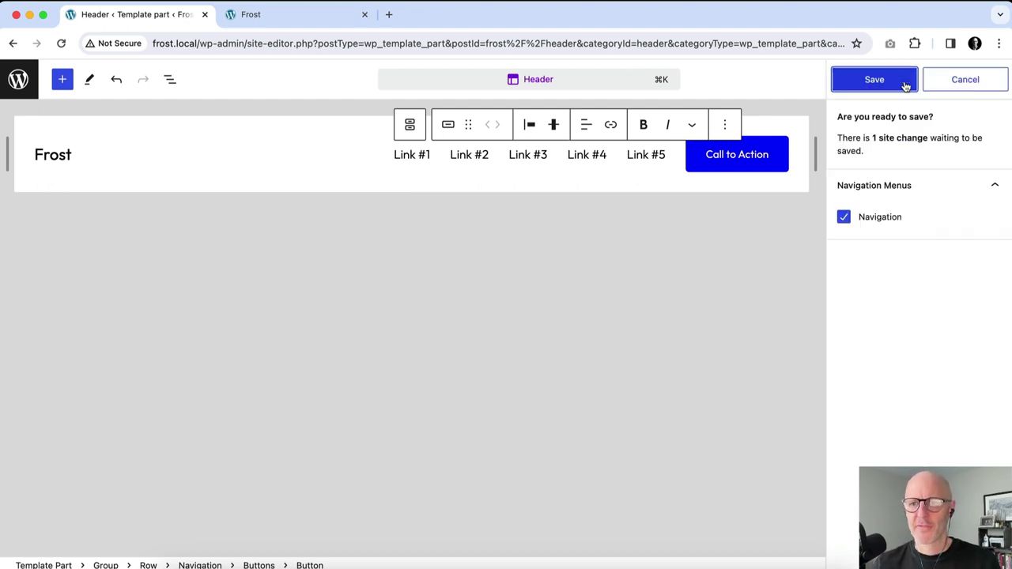
{"action": "left_click", "coordinate": [854, 84]}
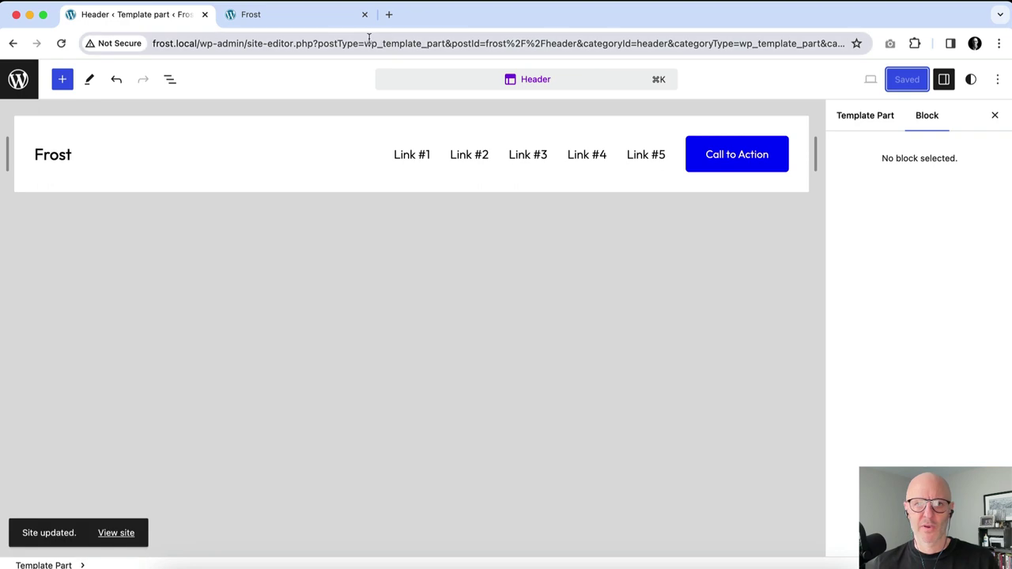
{"action": "left_click", "coordinate": [326, 22]}
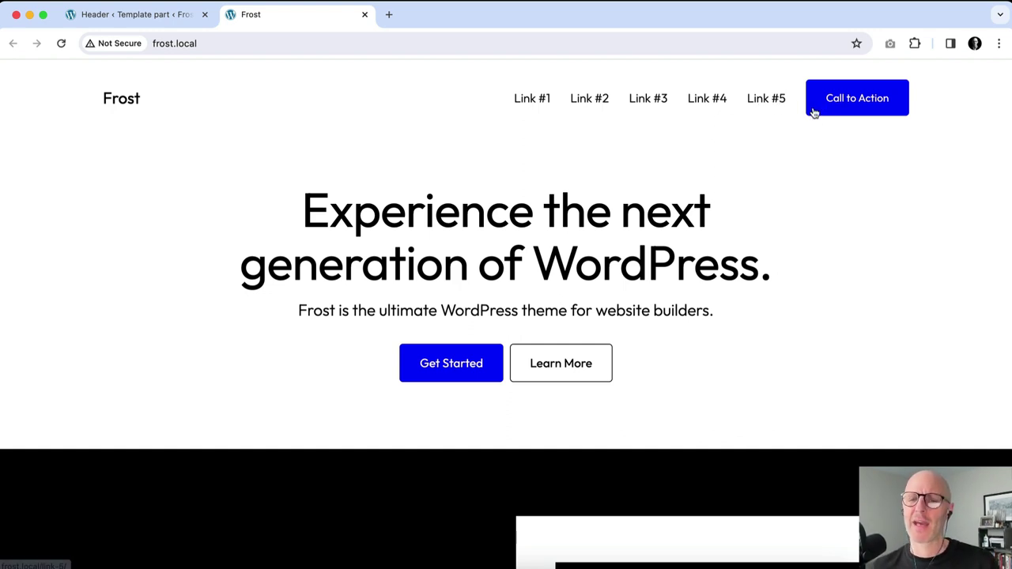
{"action": "left_click", "coordinate": [161, 20]}
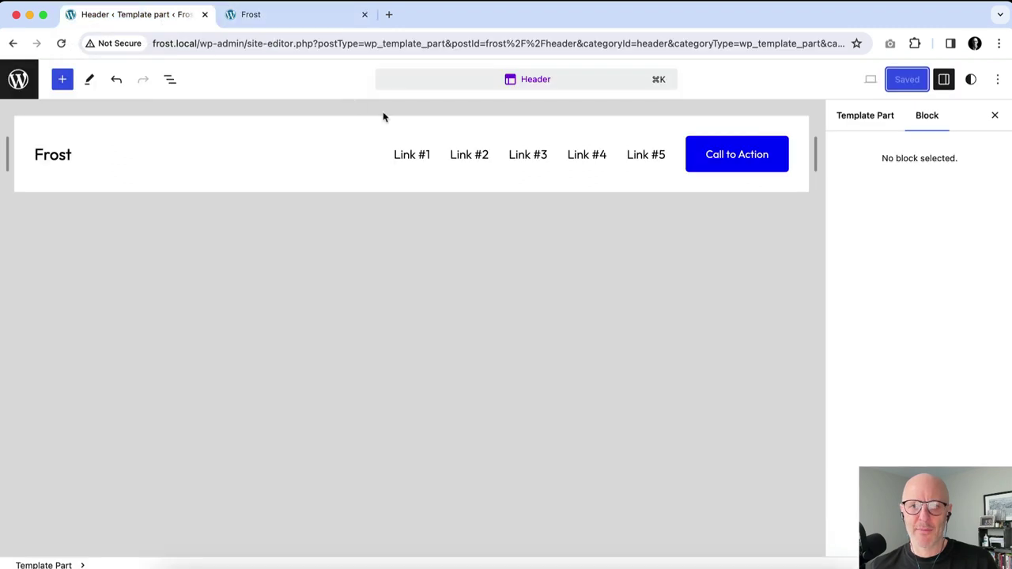
Step: Set the Navigation block's block spacing to xSmall, trying a much wider spacing first
{"action": "left_click", "coordinate": [444, 155]}
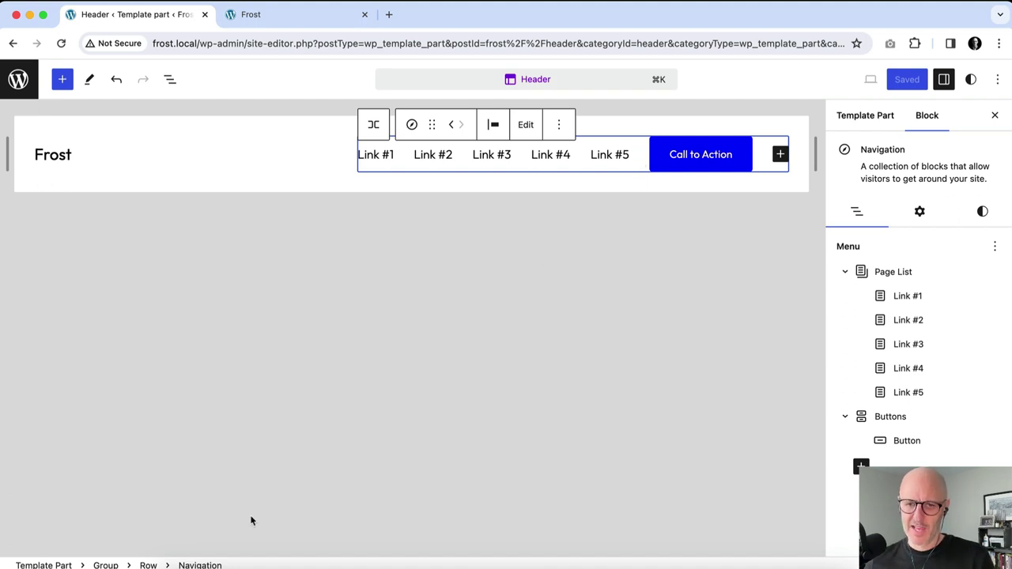
{"action": "left_click", "coordinate": [982, 210]}
{"action": "scroll", "coordinate": [964, 224], "scroll_direction": "down", "scroll_amount": 2}
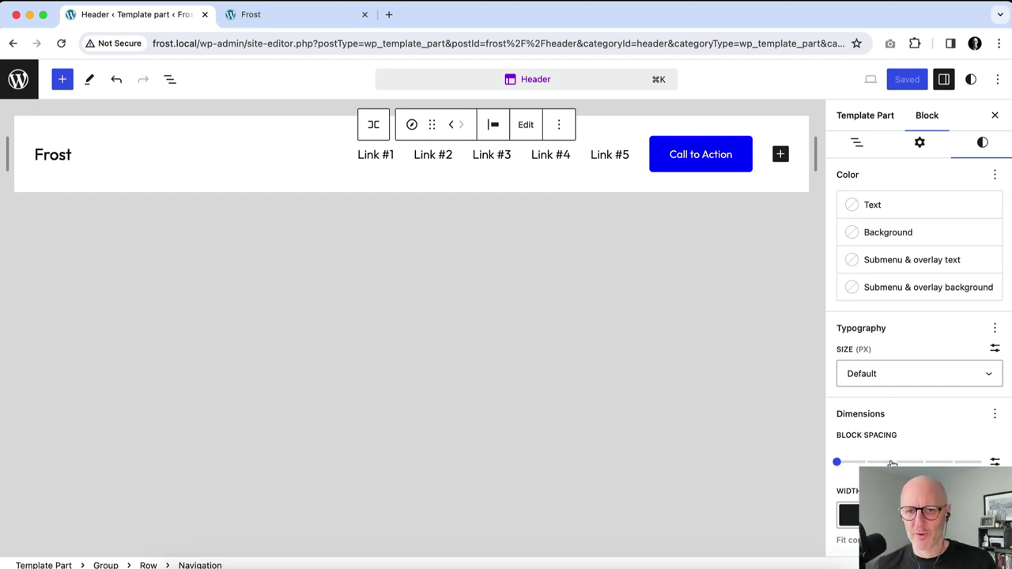
{"action": "left_click_drag", "start_coordinate": [840, 464], "coordinate": [952, 462]}
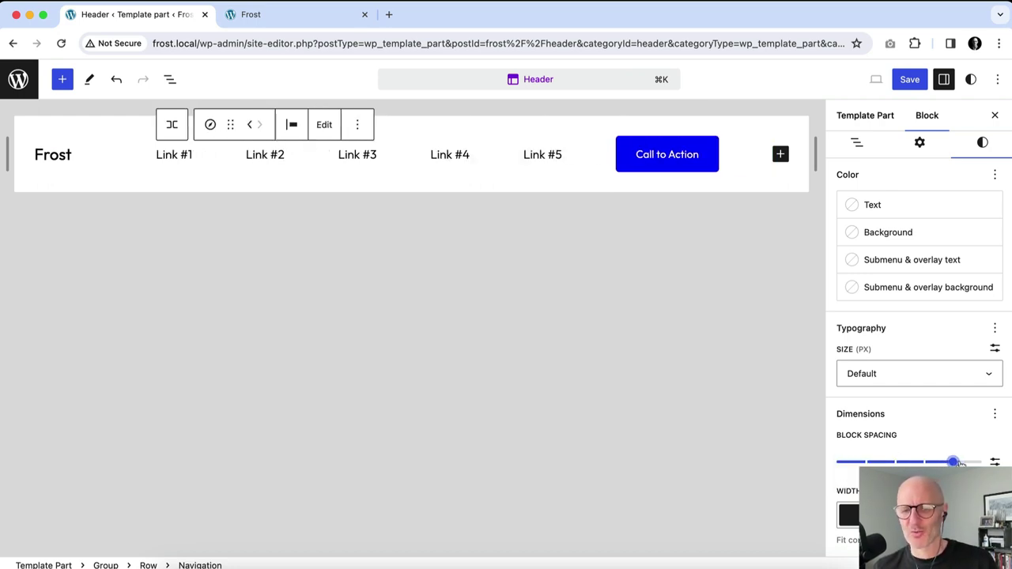
{"action": "left_click_drag", "start_coordinate": [954, 462], "coordinate": [864, 462]}
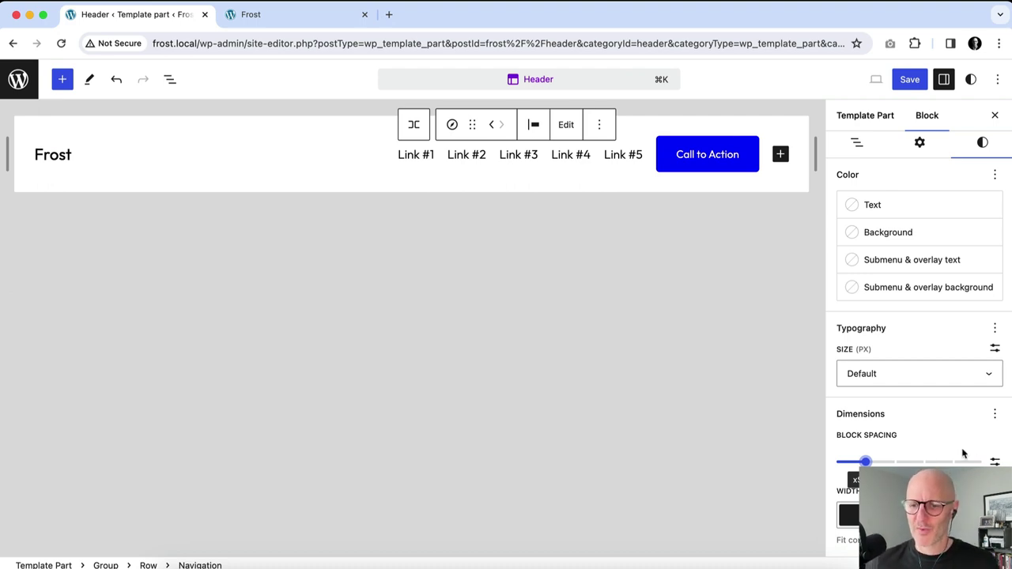
{"action": "scroll", "coordinate": [911, 460], "scroll_direction": "up", "scroll_amount": 1}
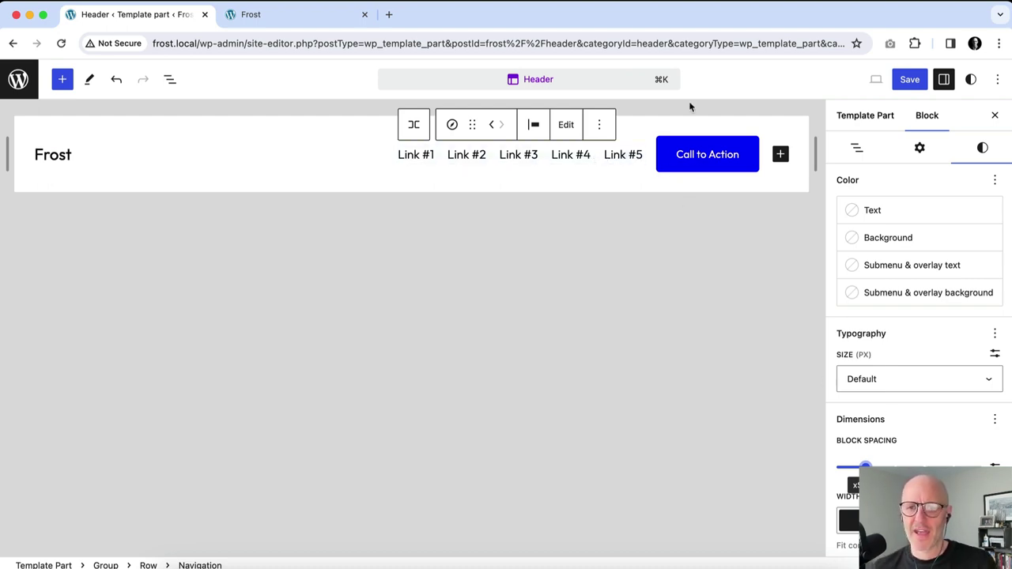
Step: Set the Call to Action button's vertical padding to the first preset above zero and its horizontal padding to Medium
{"action": "left_click", "coordinate": [709, 156]}
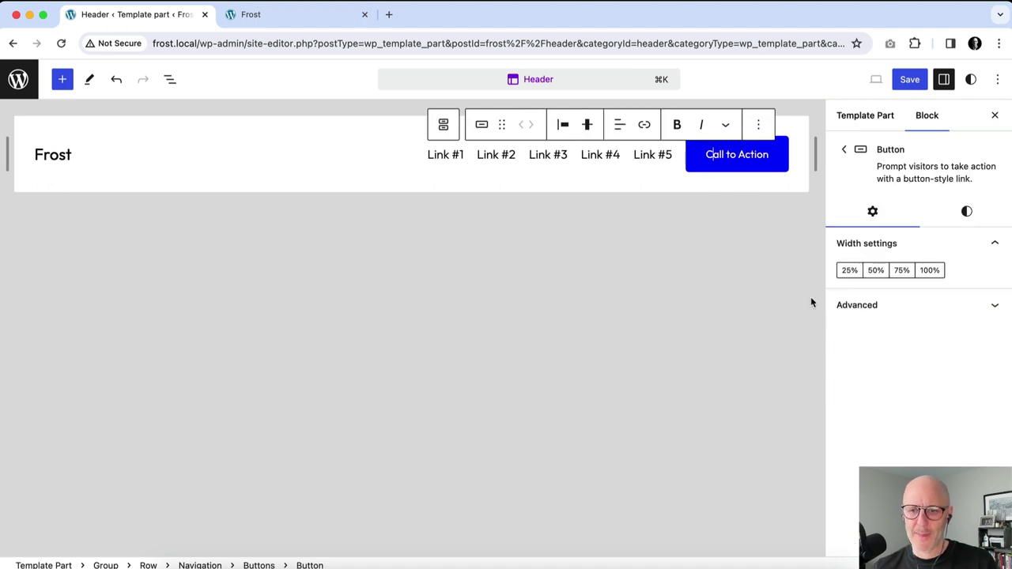
{"action": "left_click", "coordinate": [966, 211]}
{"action": "scroll", "coordinate": [909, 395], "scroll_direction": "down", "scroll_amount": 2}
{"action": "scroll", "coordinate": [905, 407], "scroll_direction": "down", "scroll_amount": 2}
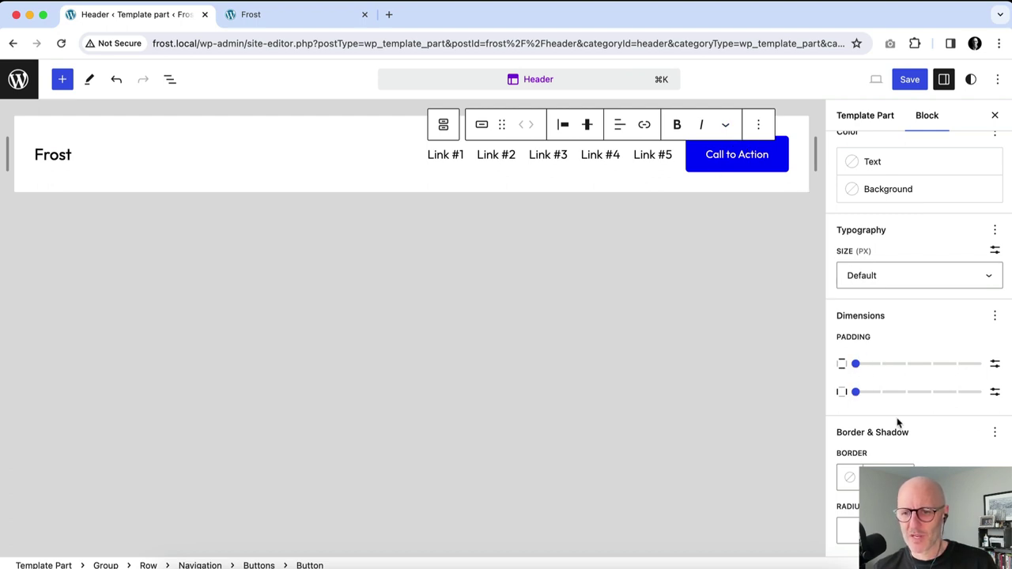
{"action": "left_click_drag", "start_coordinate": [856, 365], "coordinate": [933, 399]}
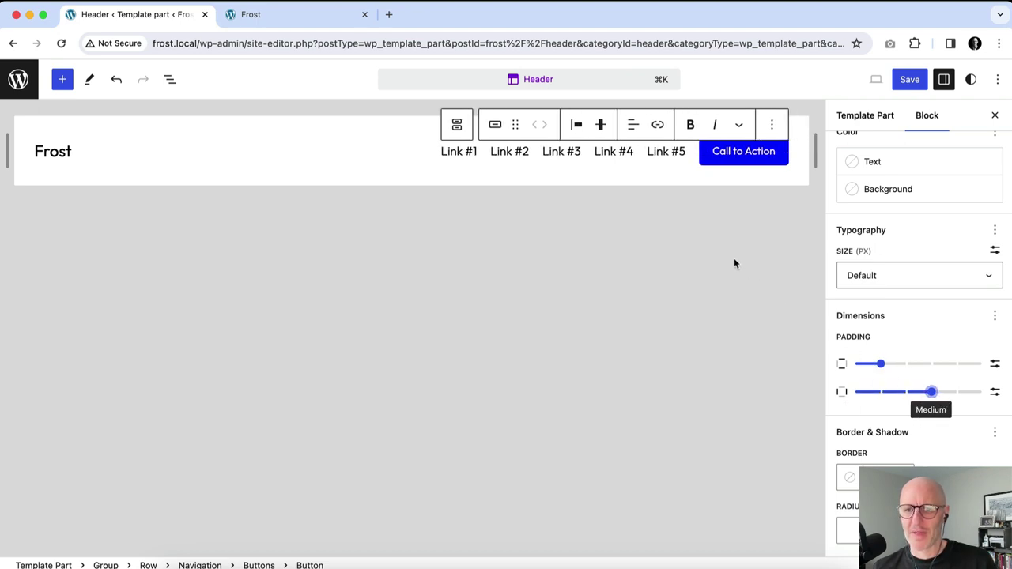
Step: Set the font size of the Page List links in the navigation to xSmall (16 px)
{"action": "left_click", "coordinate": [608, 155]}
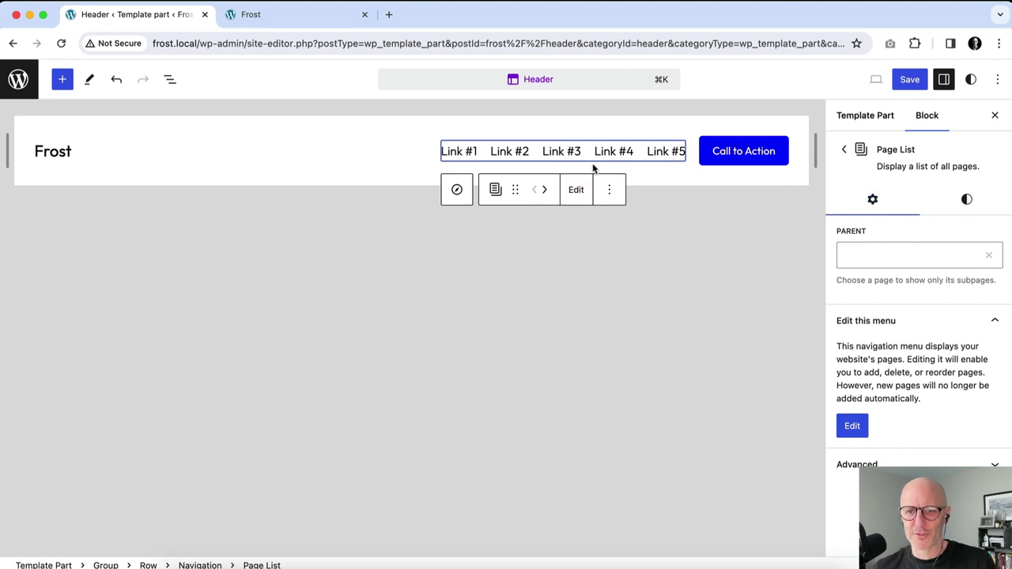
{"action": "left_click", "coordinate": [971, 200]}
{"action": "left_click", "coordinate": [941, 274]}
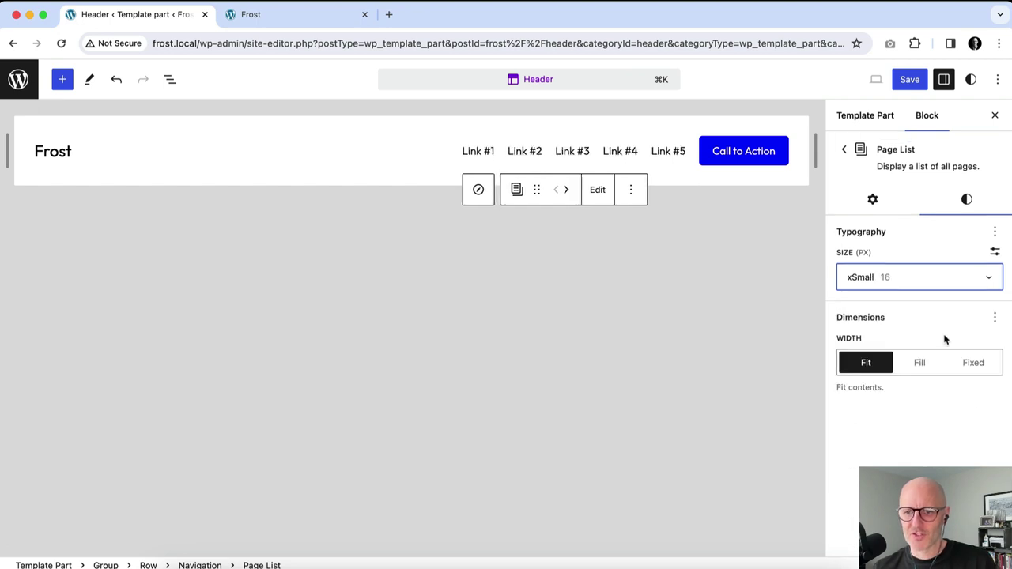
Step: Save the spacing, padding and font size changes, check the header on the live site and return to the editor
{"action": "left_click", "coordinate": [909, 85]}
{"action": "left_click", "coordinate": [876, 81]}
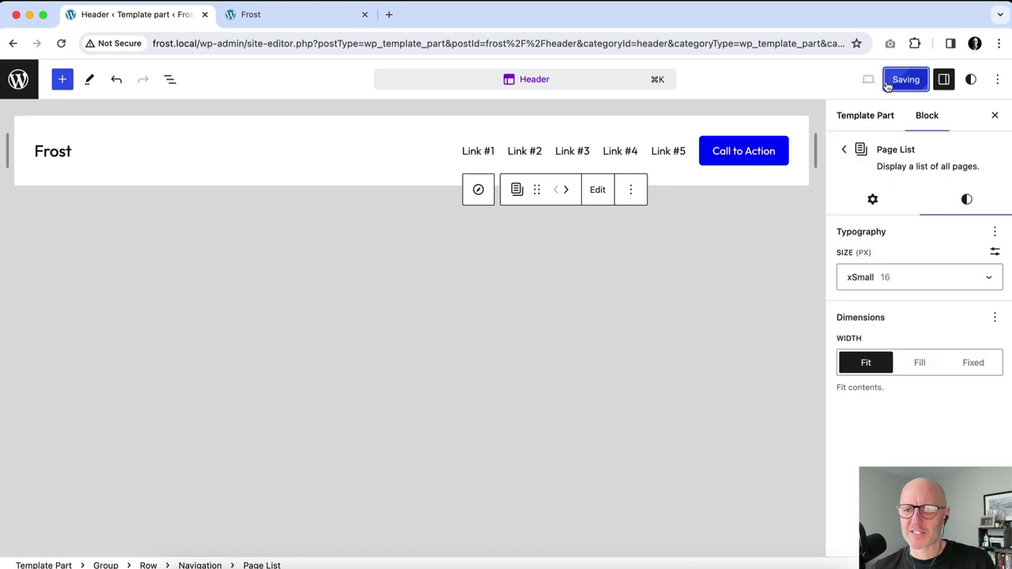
{"action": "left_click", "coordinate": [302, 19]}
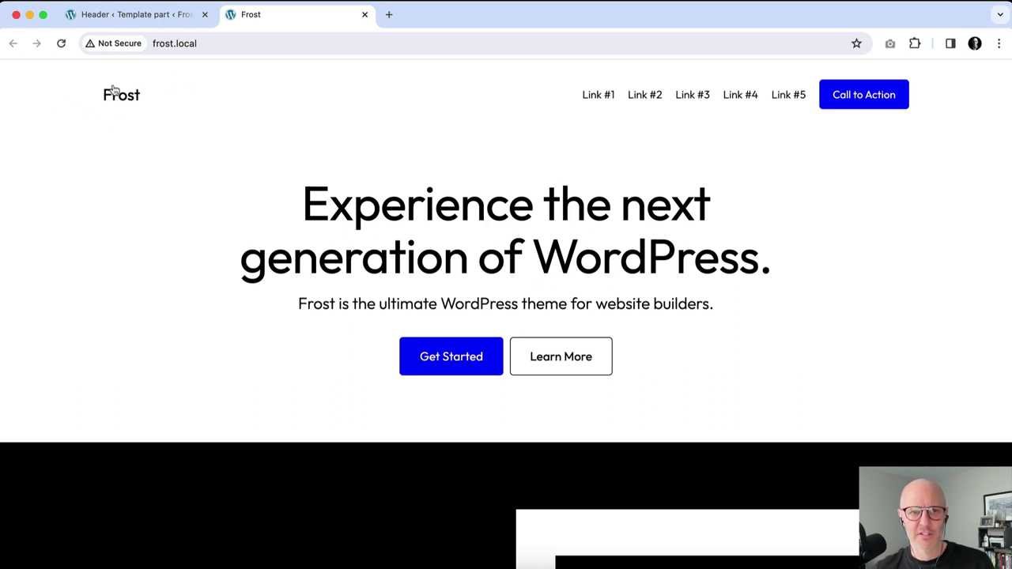
{"action": "left_click", "coordinate": [173, 17]}
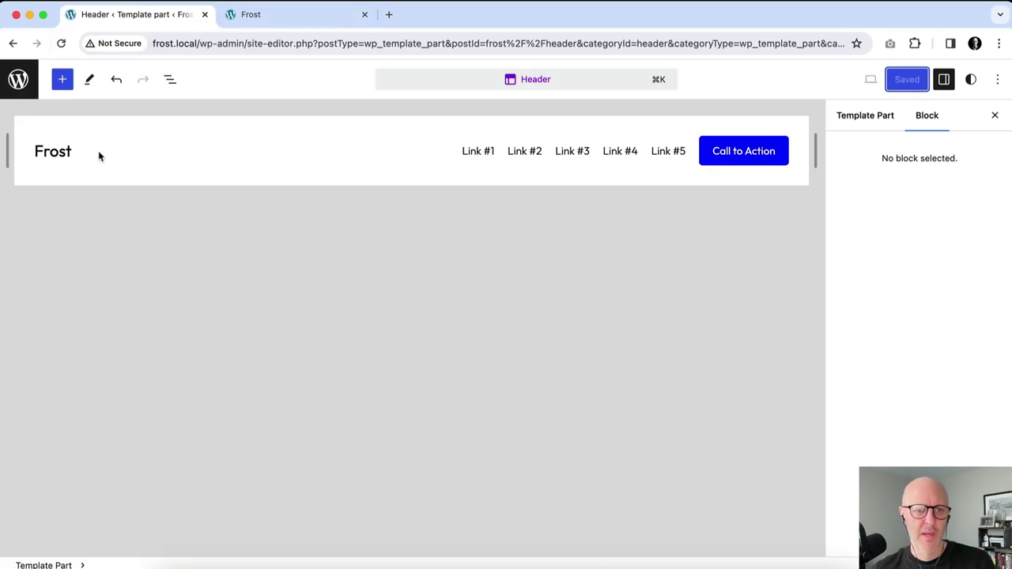
Step: Insert a Site Logo block into the header's Row between the site title and the navigation
{"action": "left_click", "coordinate": [352, 152]}
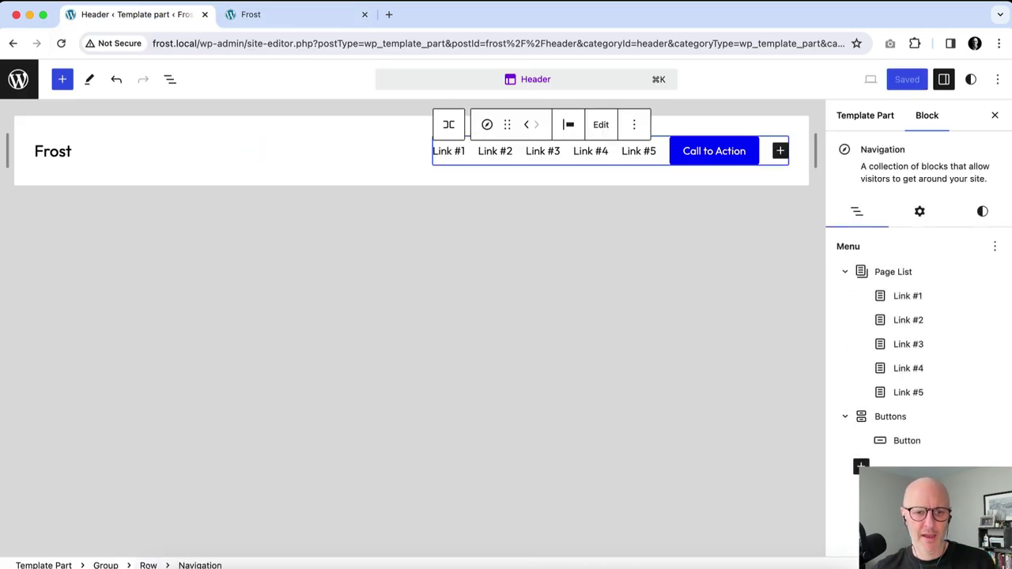
{"action": "left_click", "coordinate": [147, 565]}
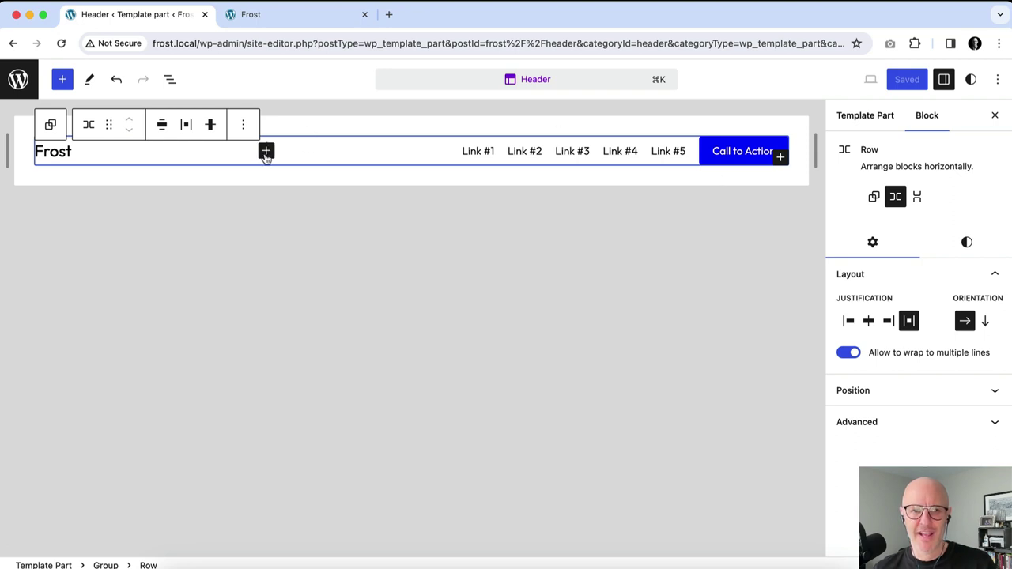
{"action": "left_click", "coordinate": [266, 151]}
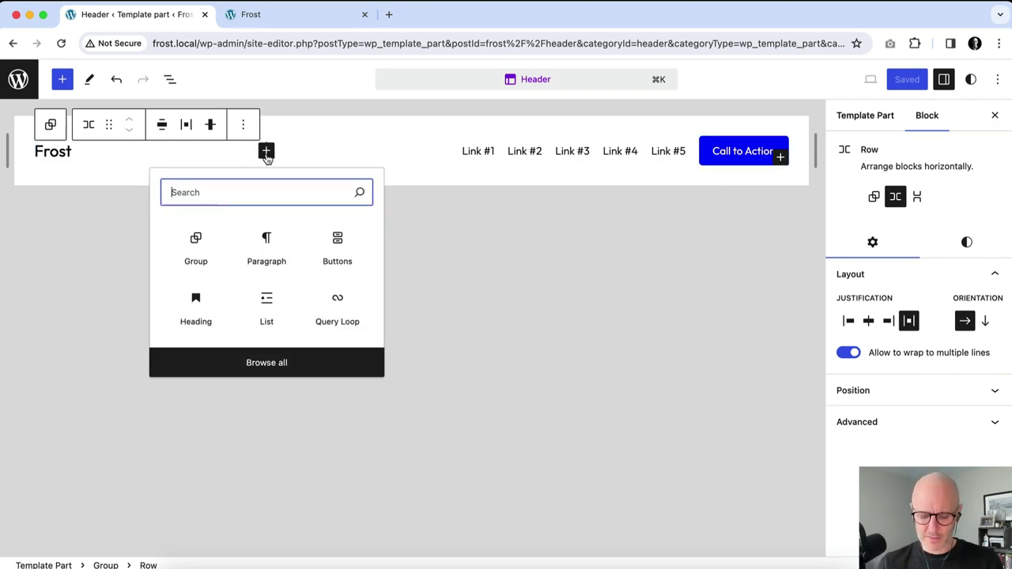
{"action": "type", "text": "site"}
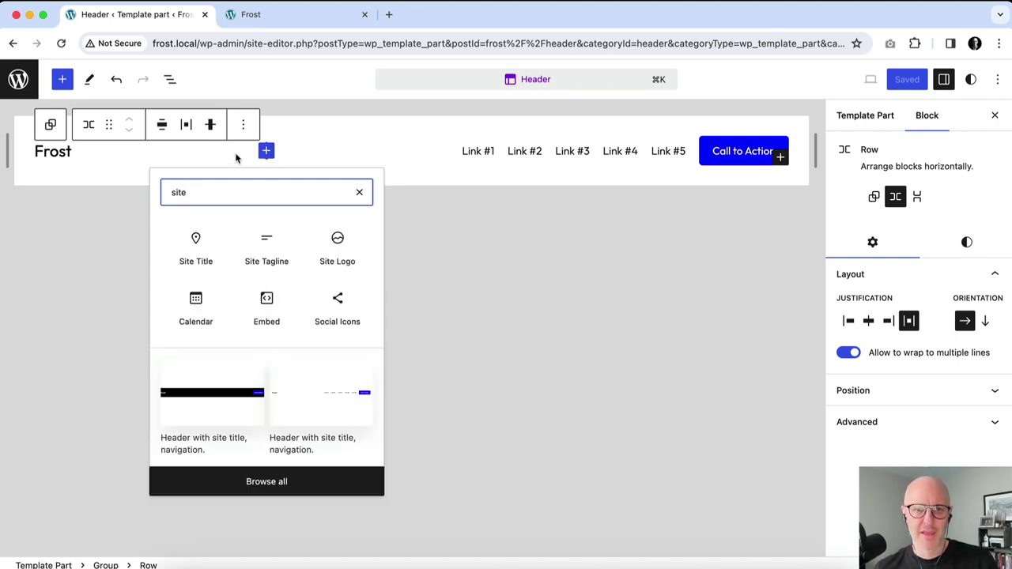
{"action": "left_click", "coordinate": [339, 245]}
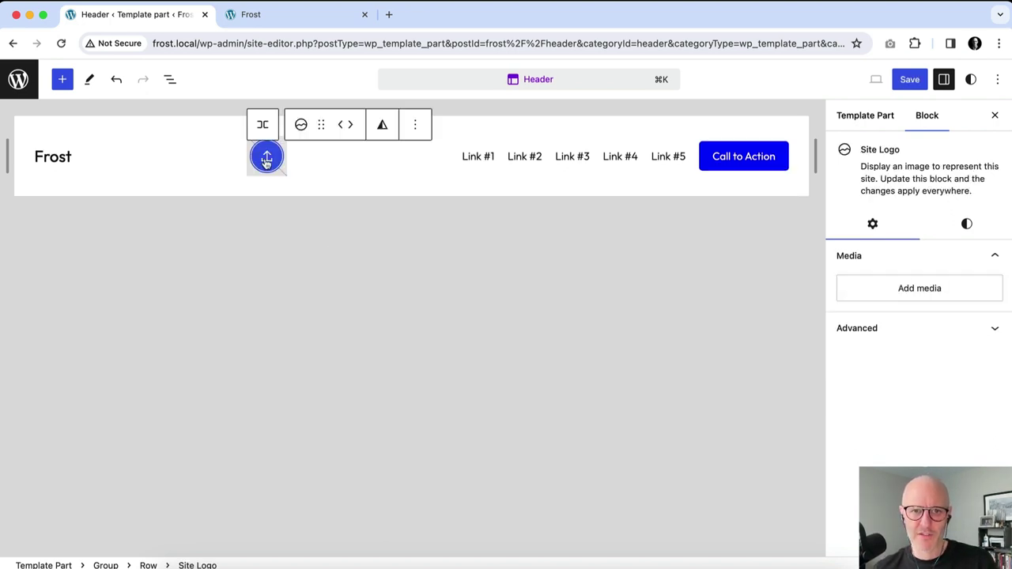
Step: Upload site-logo.svg from the Images > Frost > SVGs folder and use it as the Site Logo image
{"action": "left_click", "coordinate": [267, 160]}
{"action": "left_click", "coordinate": [418, 349]}
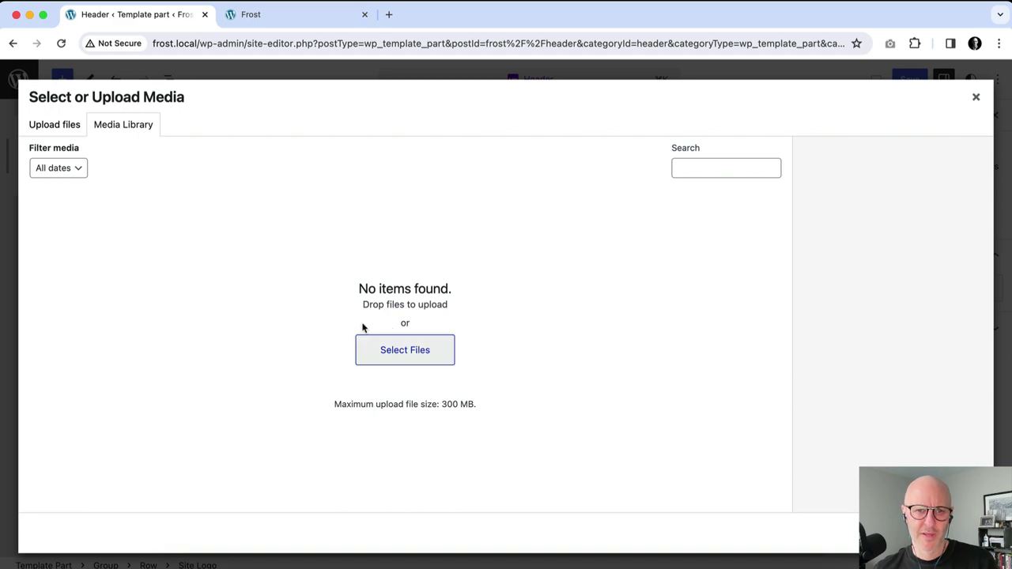
{"action": "left_click", "coordinate": [168, 278]}
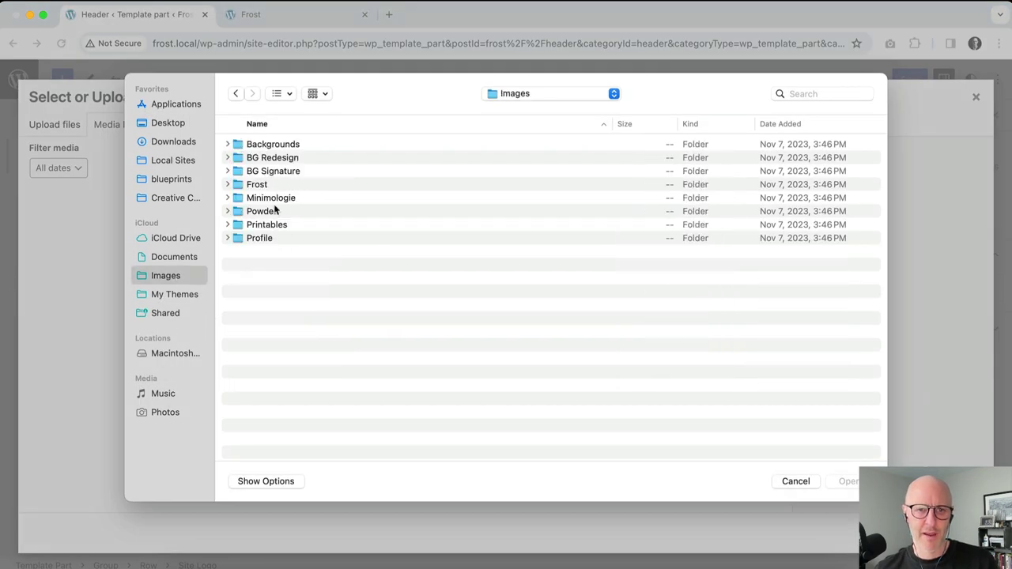
{"action": "double_click", "coordinate": [257, 185]}
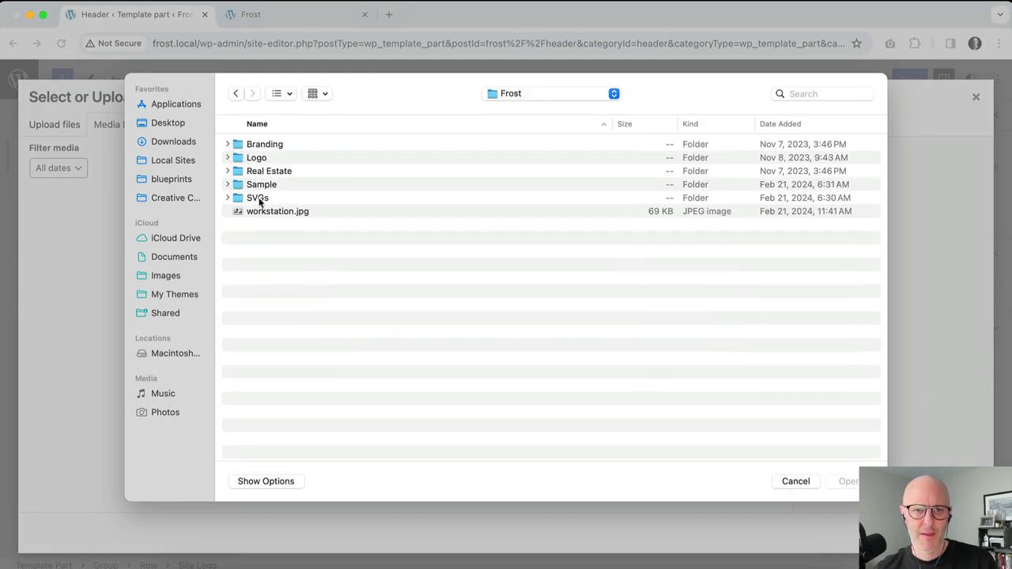
{"action": "double_click", "coordinate": [258, 198]}
{"action": "left_click", "coordinate": [277, 158]}
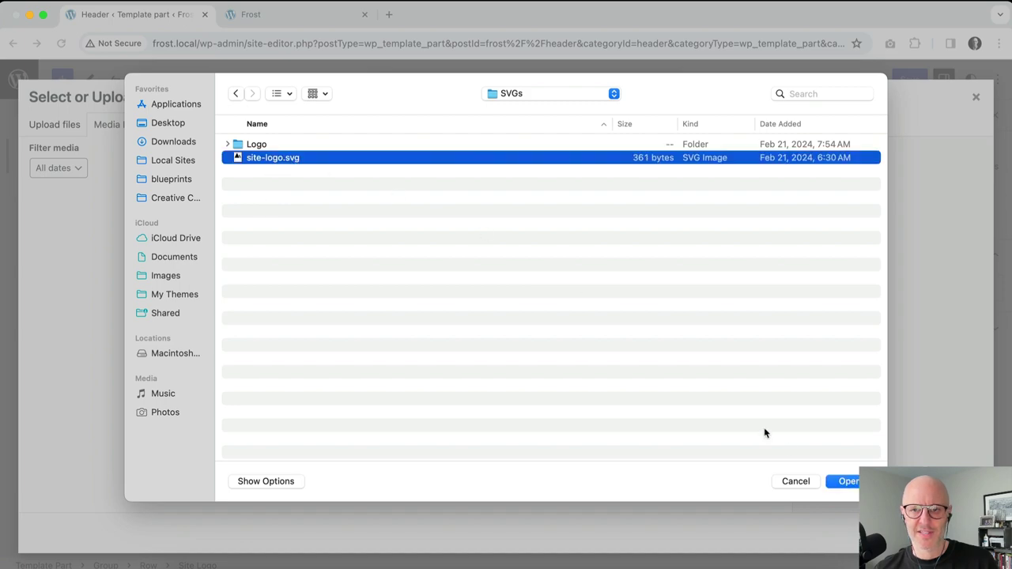
{"action": "left_click", "coordinate": [850, 481]}
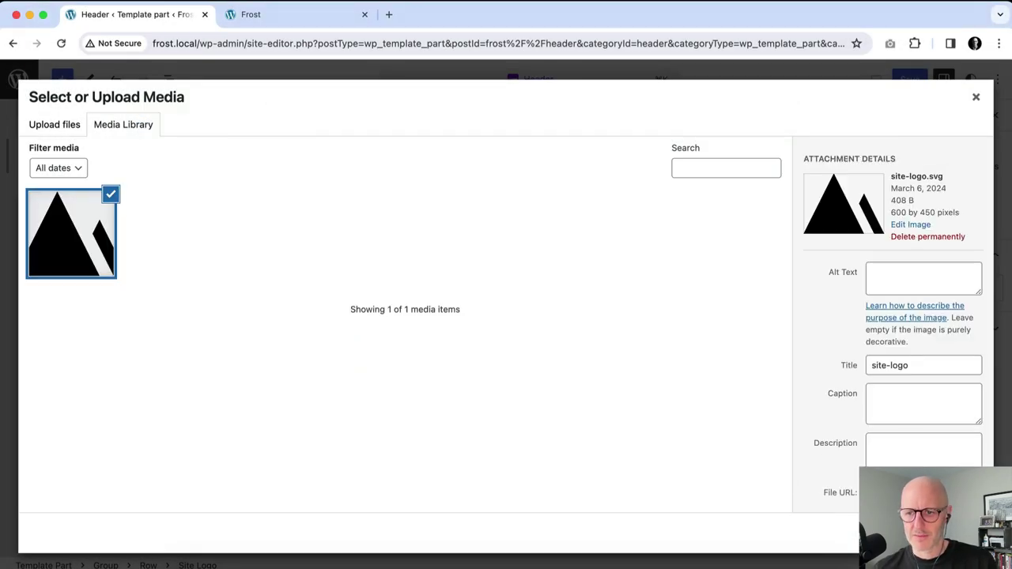
{"action": "left_click", "coordinate": [953, 532]}
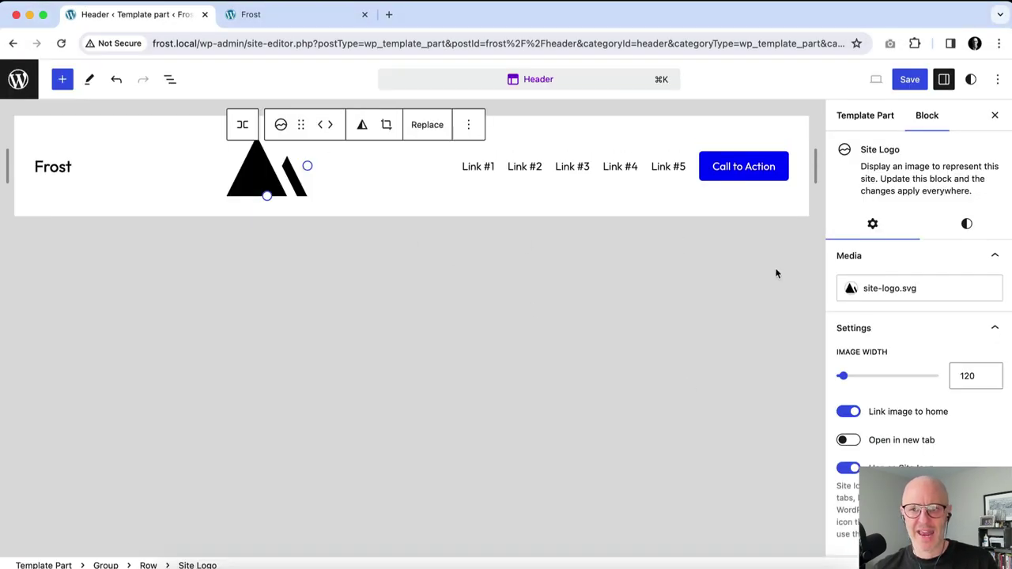
Step: Set the Site Logo's image width to 40
{"action": "left_click", "coordinate": [987, 371]}
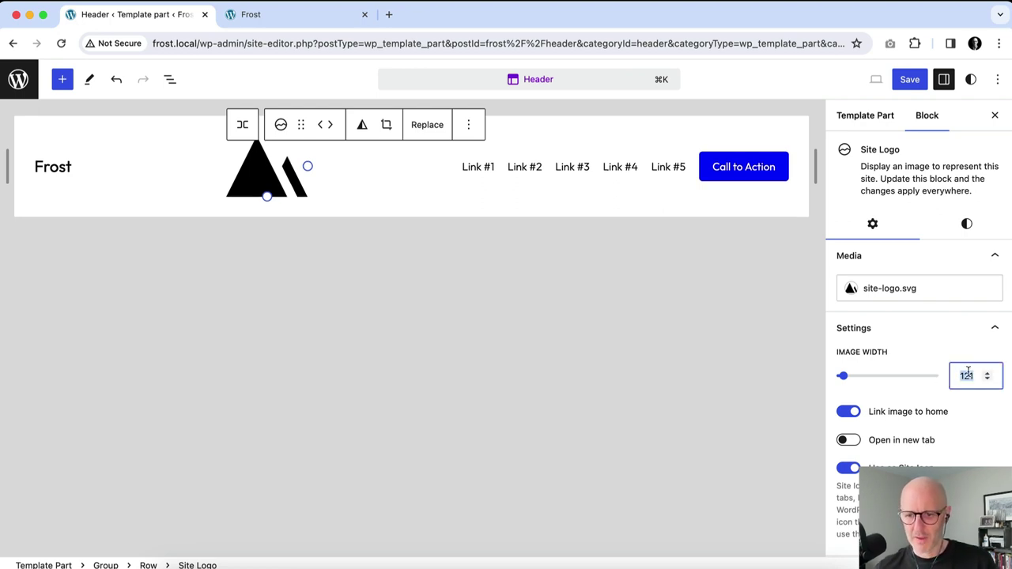
{"action": "type", "text": "60"}
{"action": "key", "text": "BackSpace"}
{"action": "key", "text": "BackSpace"}
{"action": "type", "text": "40"}
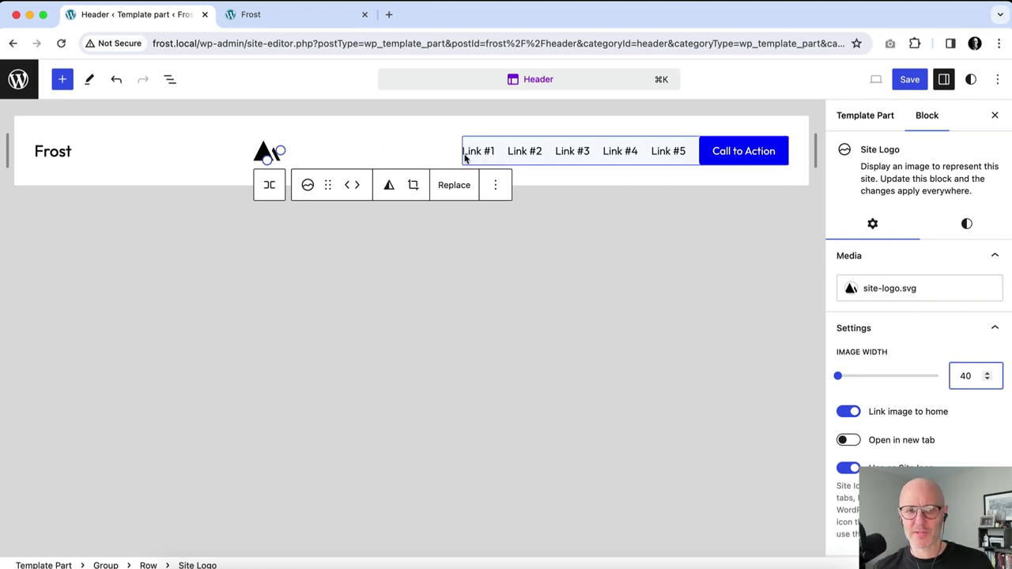
Step: Group the Site Title and Site Logo blocks inside the header's Row and turn that group into a Row
{"action": "left_click", "coordinate": [148, 565]}
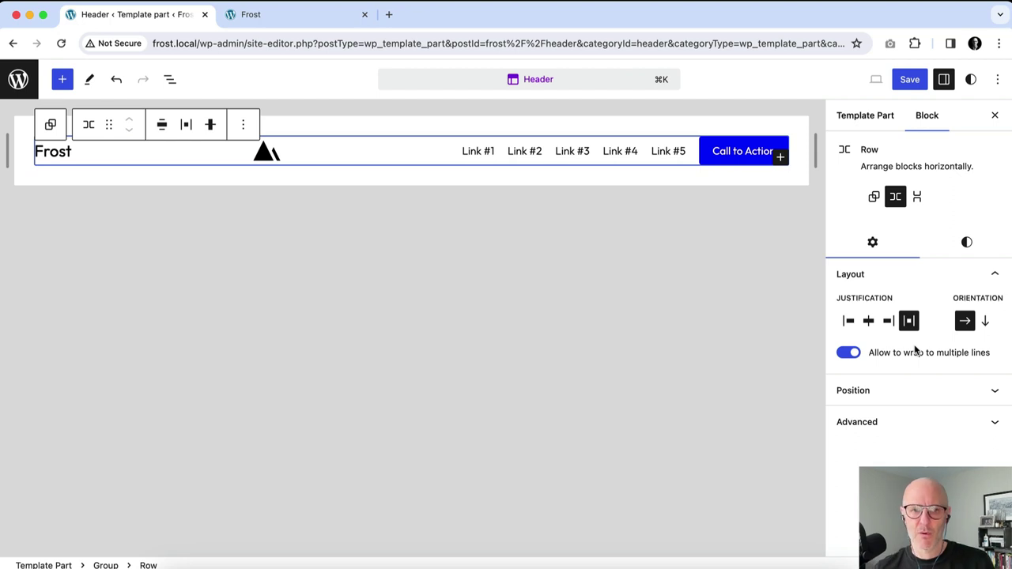
{"action": "mouse_move", "coordinate": [317, 152]}
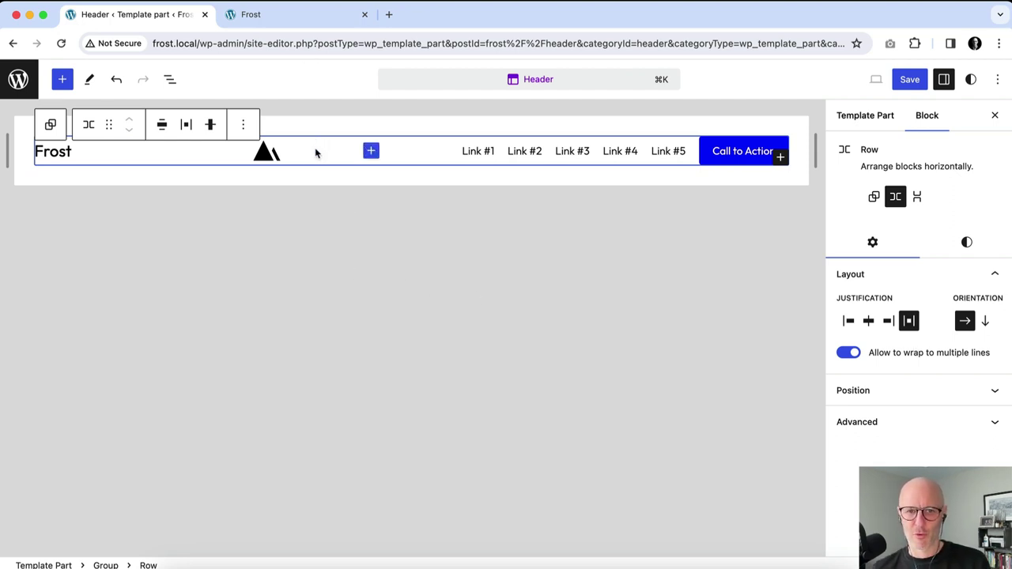
{"action": "left_click", "coordinate": [170, 79]}
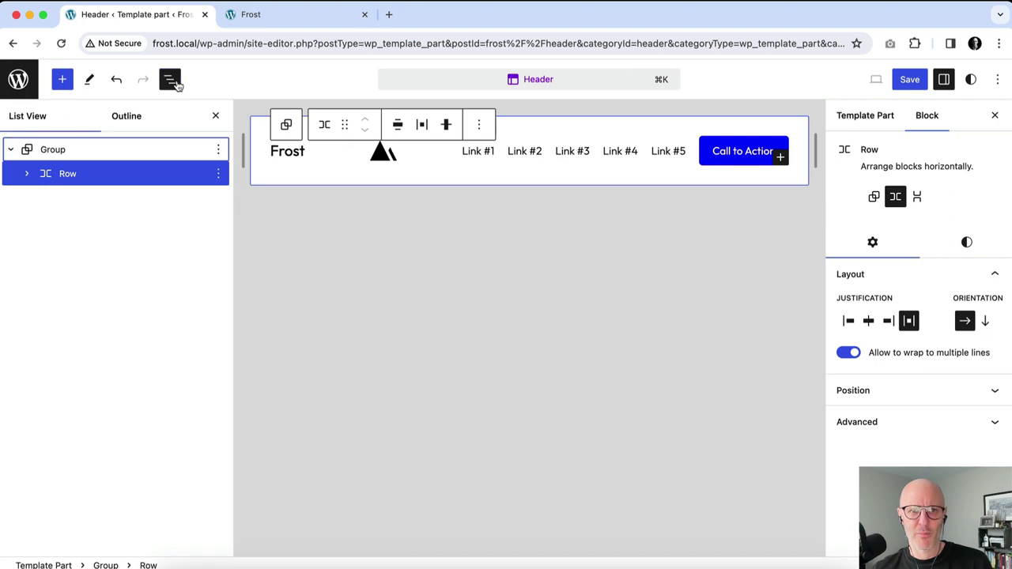
{"action": "left_click", "coordinate": [26, 174]}
{"action": "left_click", "coordinate": [99, 203]}
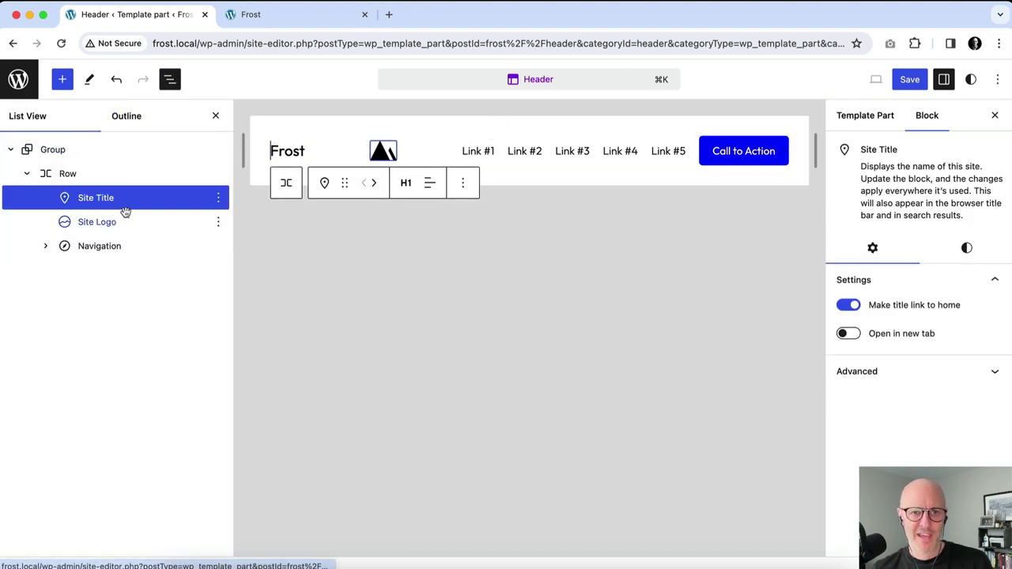
{"action": "left_click", "coordinate": [110, 226], "text": "shift"}
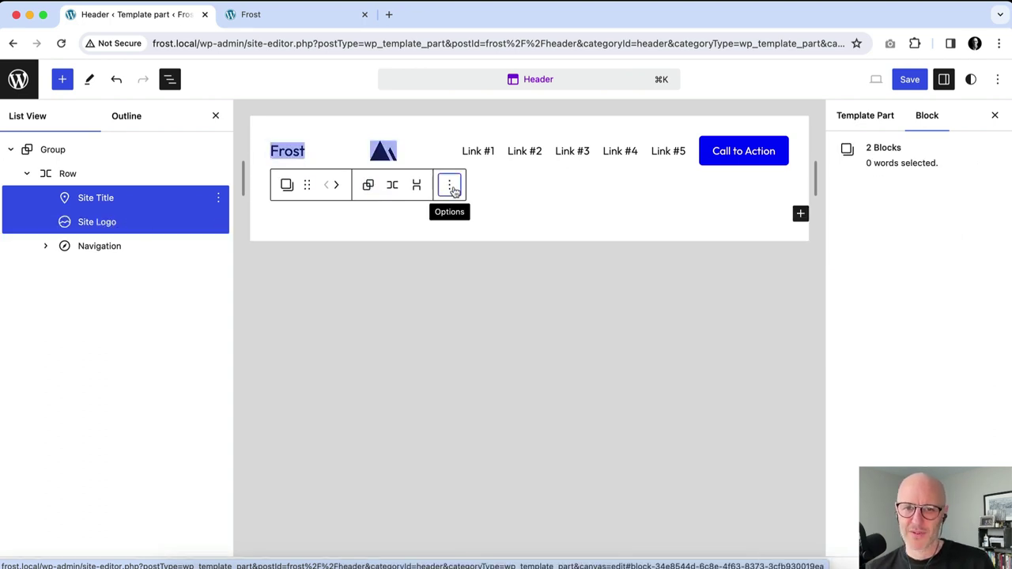
{"action": "left_click", "coordinate": [451, 187]}
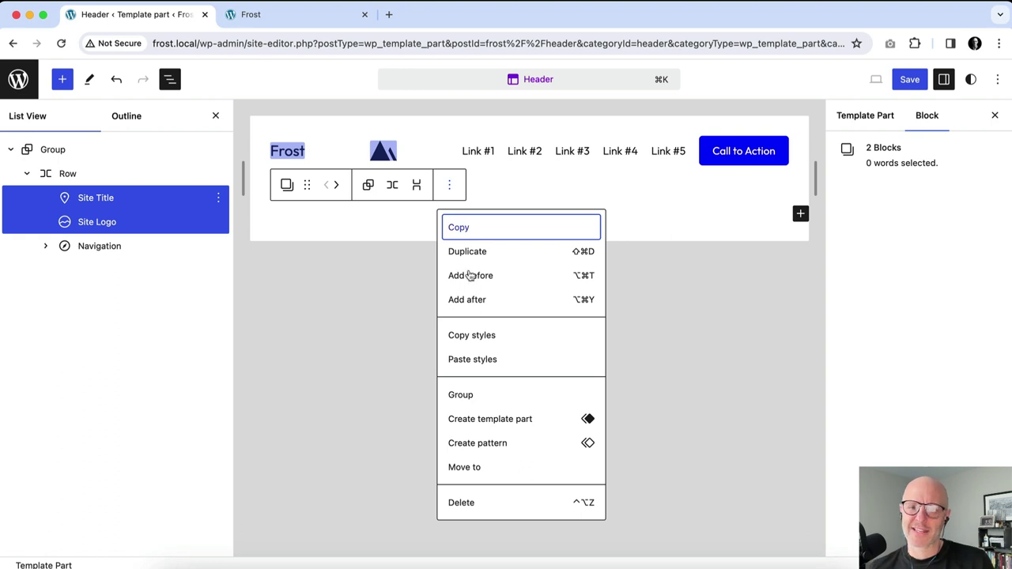
{"action": "left_click", "coordinate": [461, 396]}
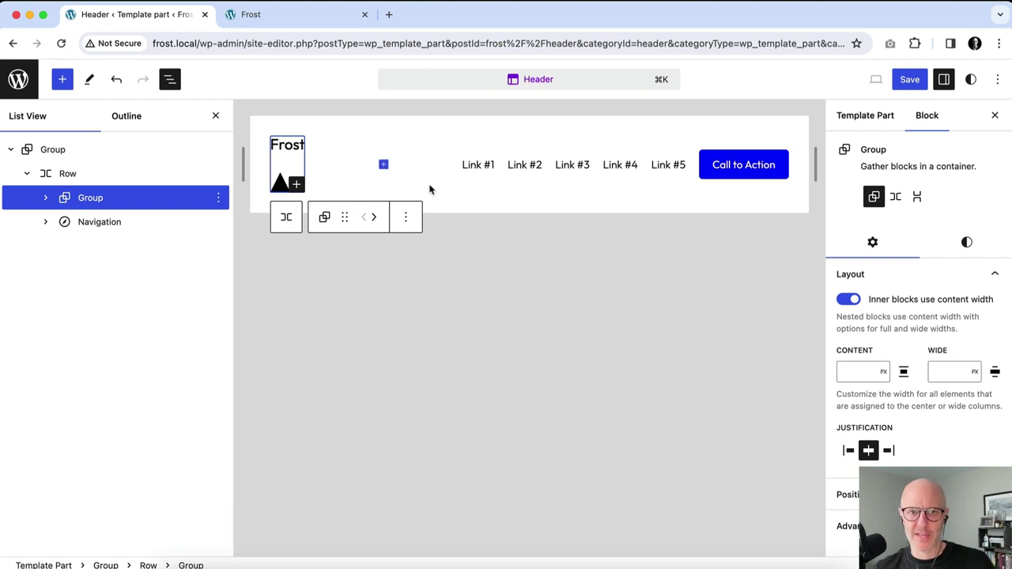
{"action": "left_click", "coordinate": [896, 197]}
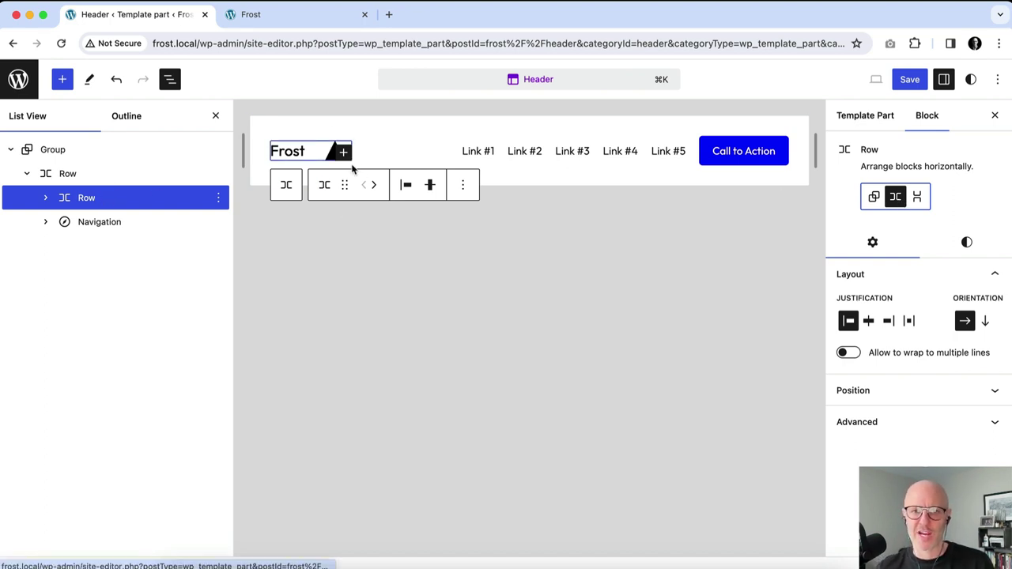
Step: Move the Site Logo ahead of the Site Title inside the nested Row
{"action": "left_click", "coordinate": [45, 198]}
{"action": "left_click", "coordinate": [113, 247]}
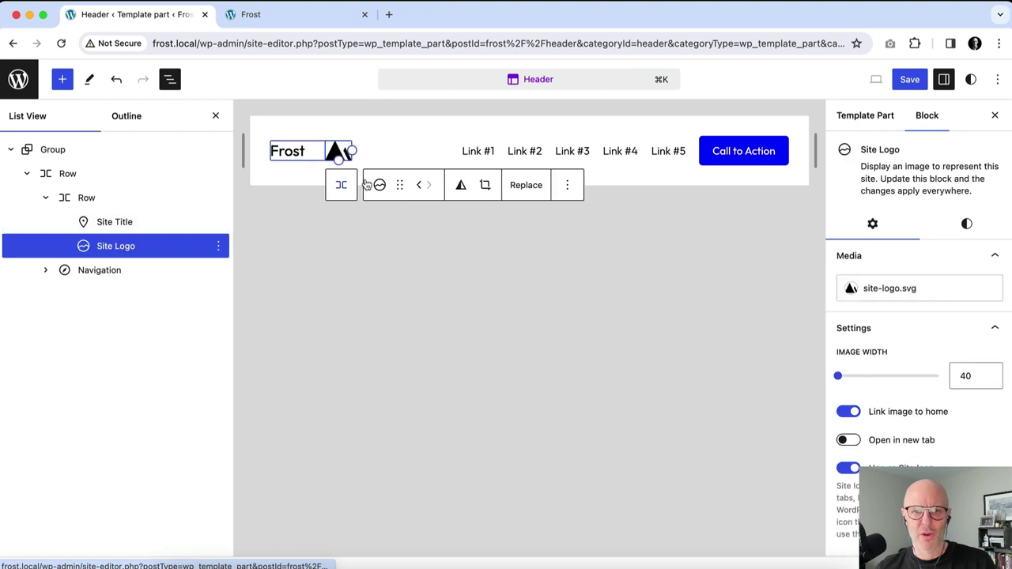
{"action": "left_click", "coordinate": [419, 186]}
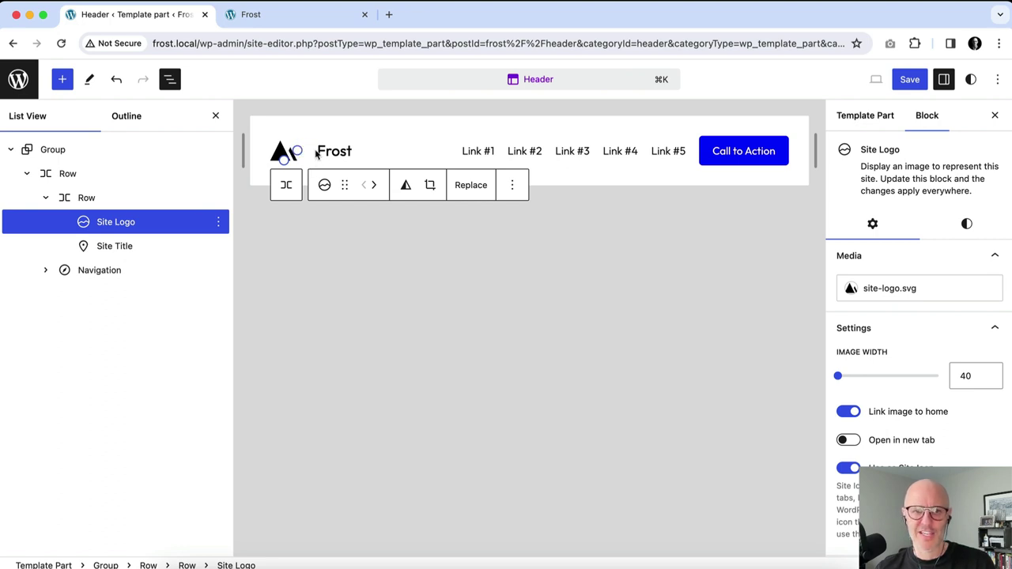
Step: Set the block spacing of the nested Row that holds the logo and title to a custom 10 px
{"action": "left_click", "coordinate": [87, 197]}
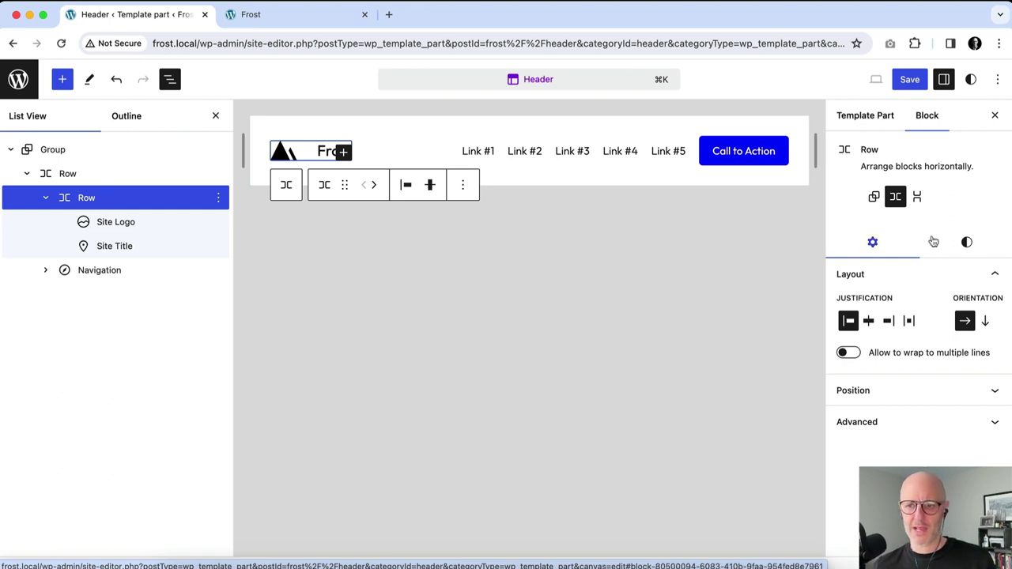
{"action": "left_click", "coordinate": [969, 243]}
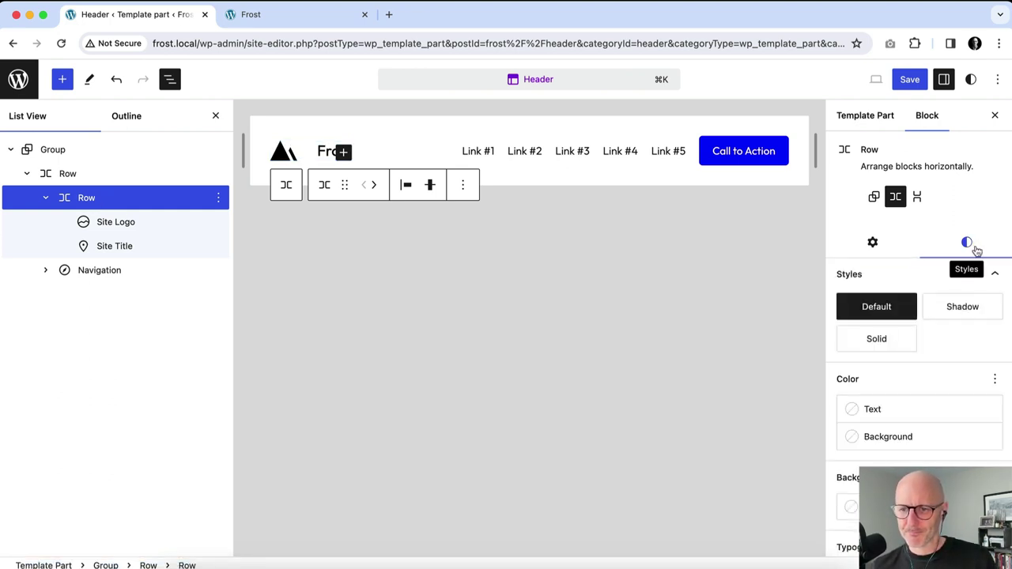
{"action": "scroll", "coordinate": [931, 336], "scroll_direction": "down", "scroll_amount": 5}
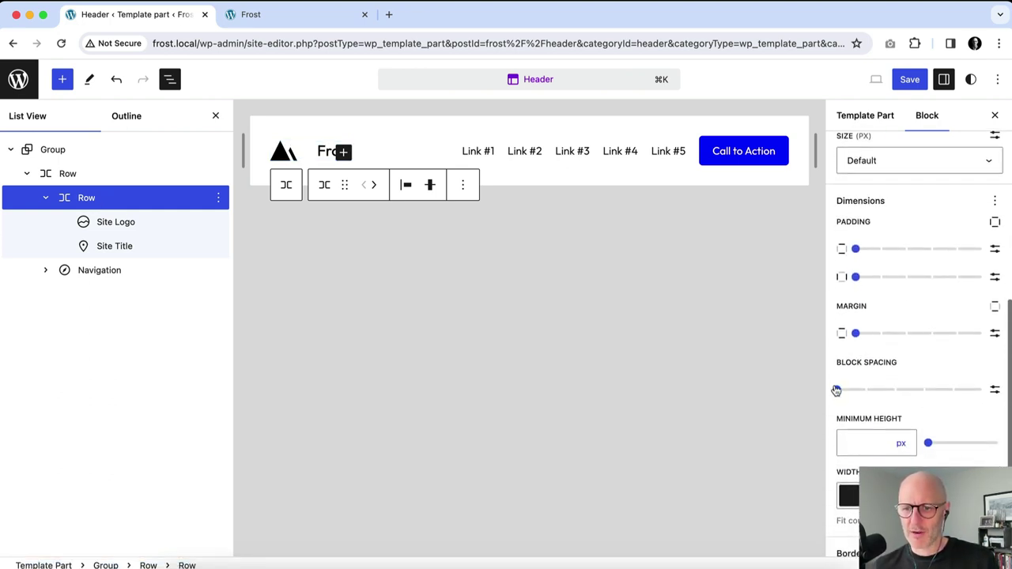
{"action": "left_click", "coordinate": [837, 391]}
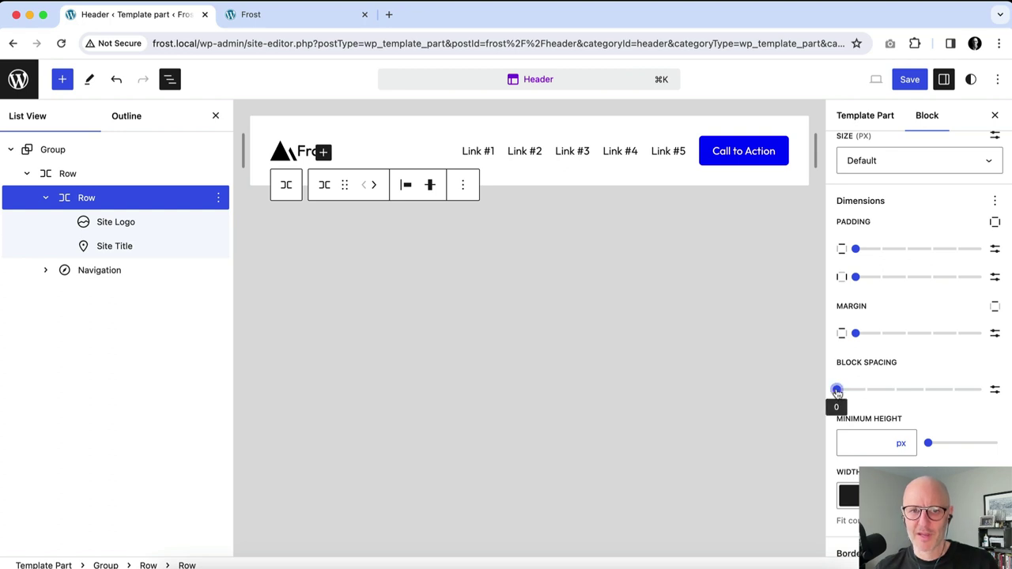
{"action": "left_click_drag", "start_coordinate": [837, 392], "coordinate": [867, 401]}
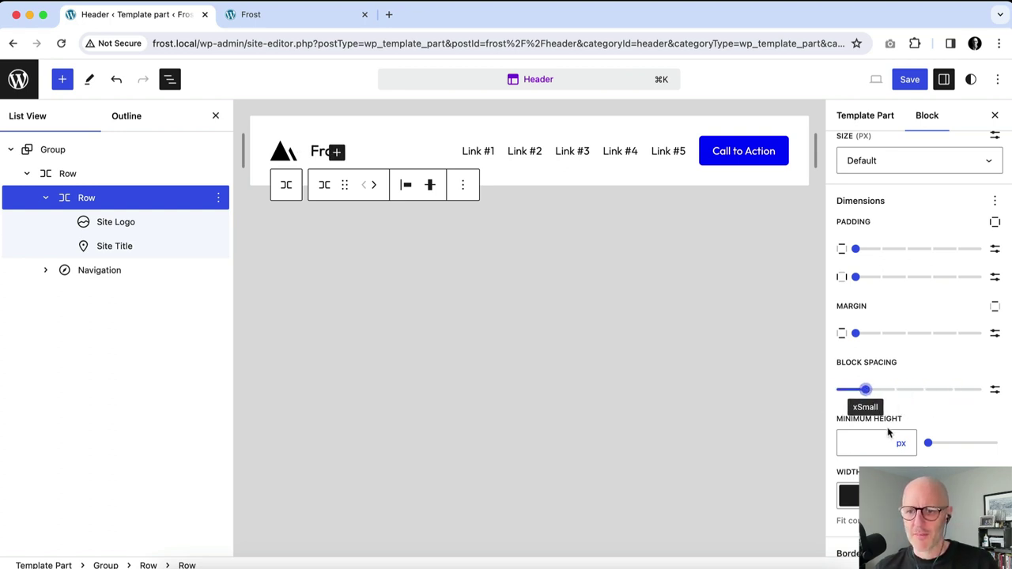
{"action": "left_click", "coordinate": [994, 389]}
{"action": "double_click", "coordinate": [864, 391]}
{"action": "type", "text": "10"}
{"action": "key", "text": "Tab"}
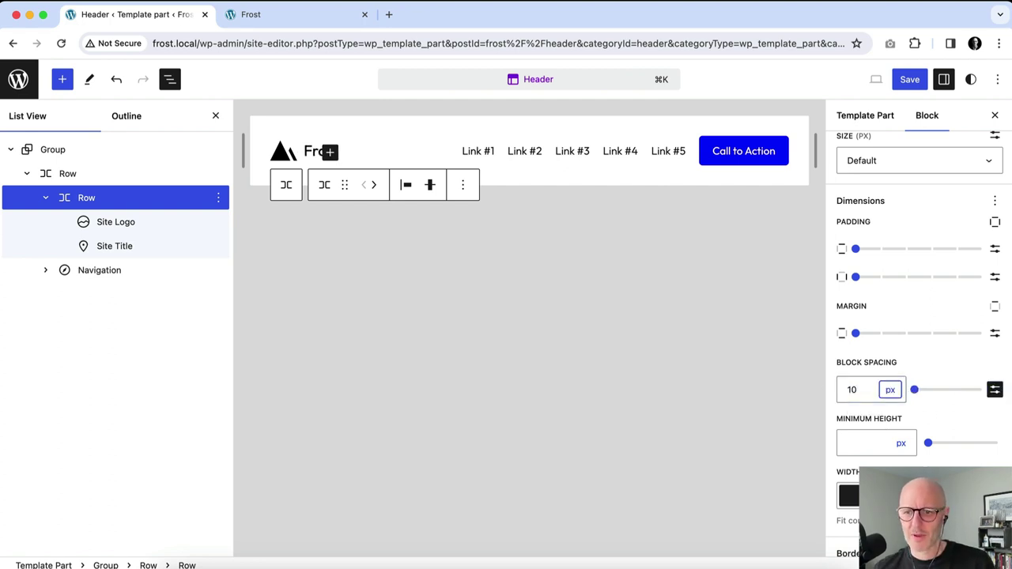
Step: Add the Letter case option to the Site Title's typography and set it to uppercase
{"action": "left_click", "coordinate": [136, 246]}
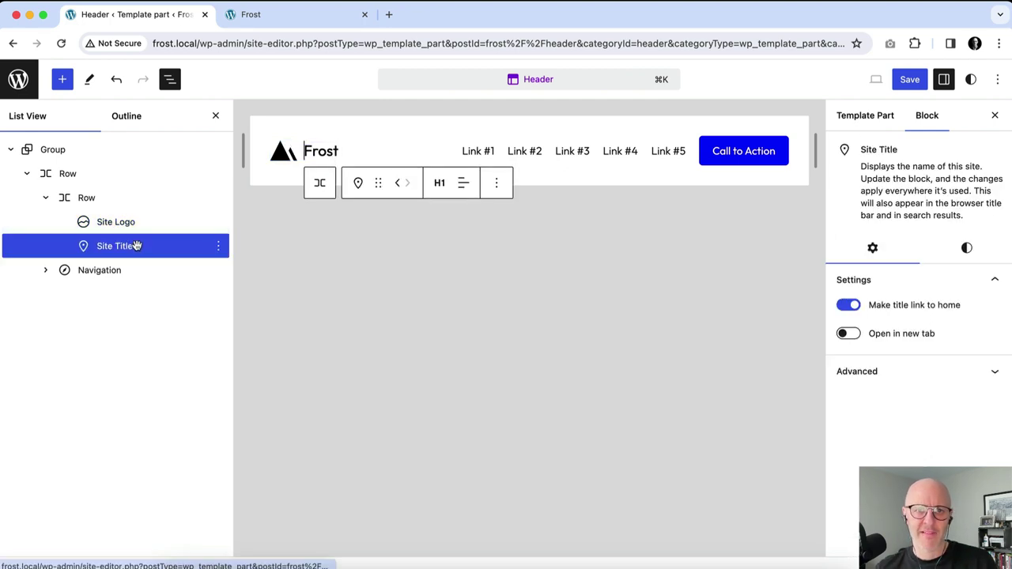
{"action": "left_click", "coordinate": [326, 145]}
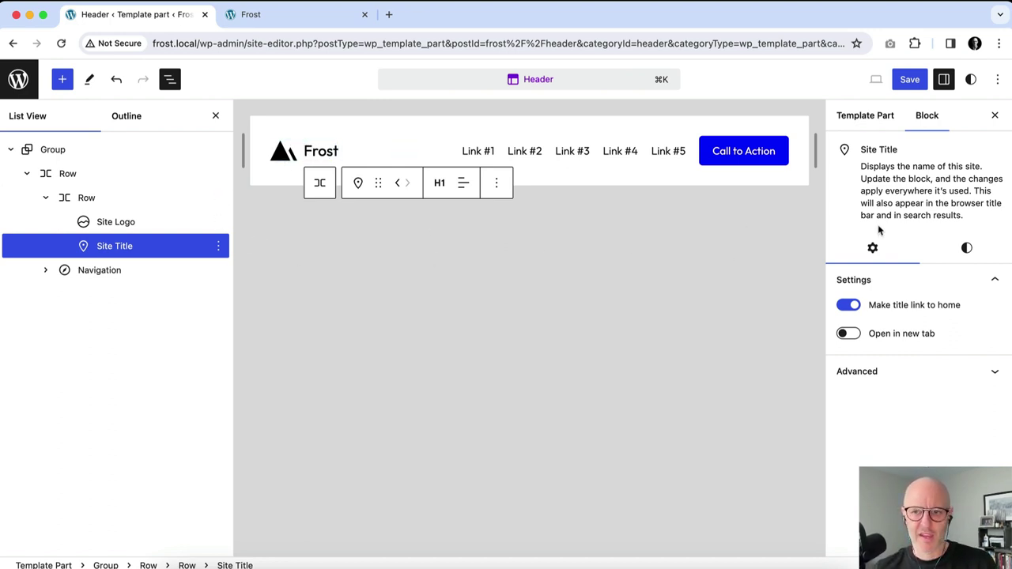
{"action": "left_click", "coordinate": [969, 253]}
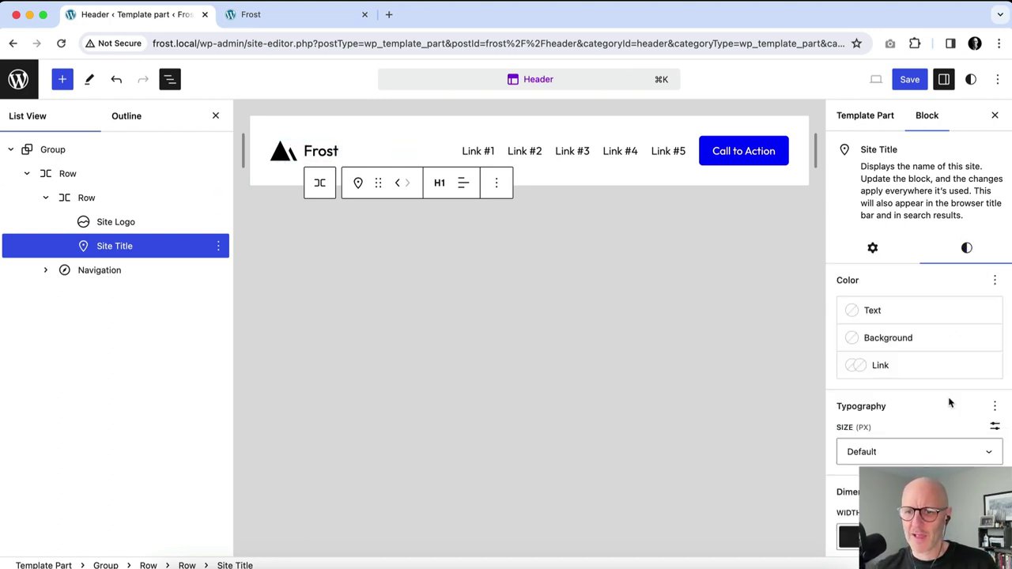
{"action": "scroll", "coordinate": [949, 403], "scroll_direction": "down", "scroll_amount": 1}
{"action": "left_click", "coordinate": [994, 384]}
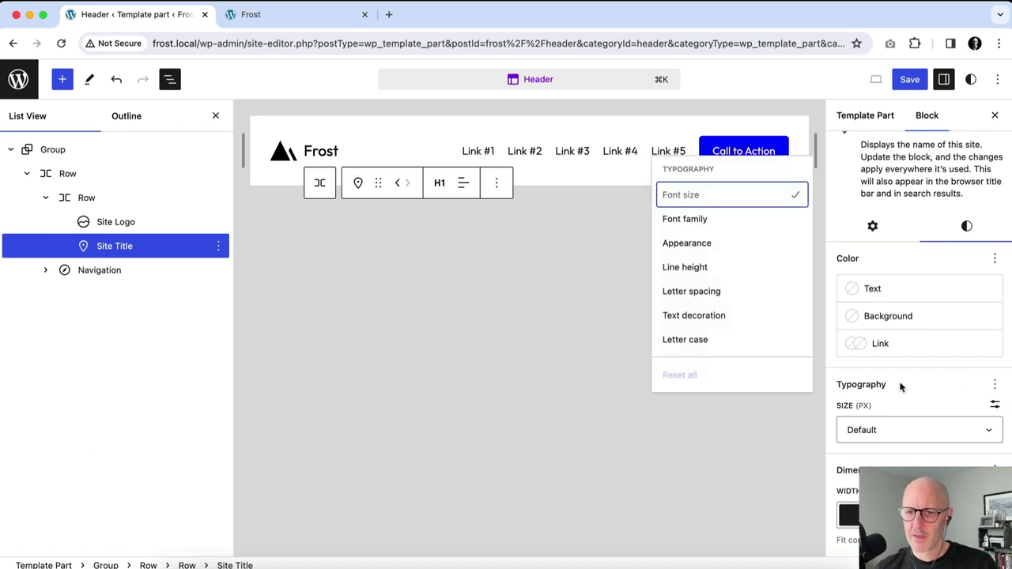
{"action": "left_click", "coordinate": [699, 342]}
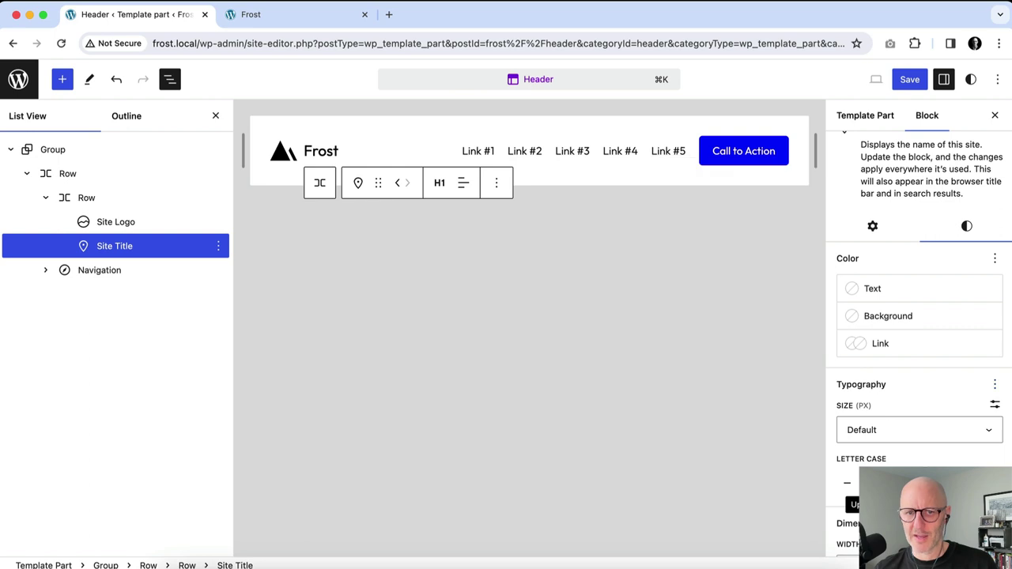
{"action": "left_click", "coordinate": [870, 482]}
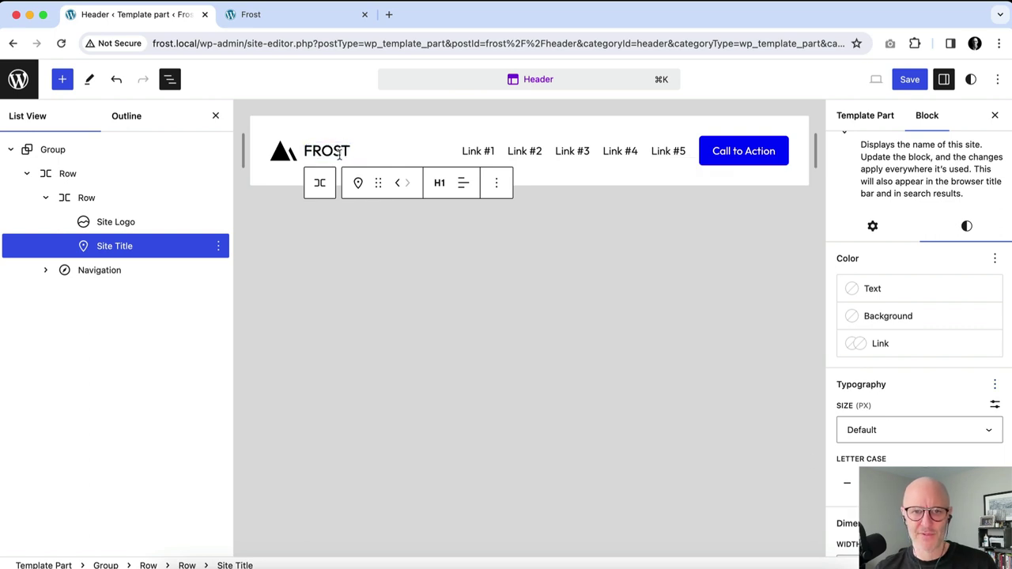
Step: Reduce the Site Logo's image width to 30
{"action": "left_click", "coordinate": [131, 225]}
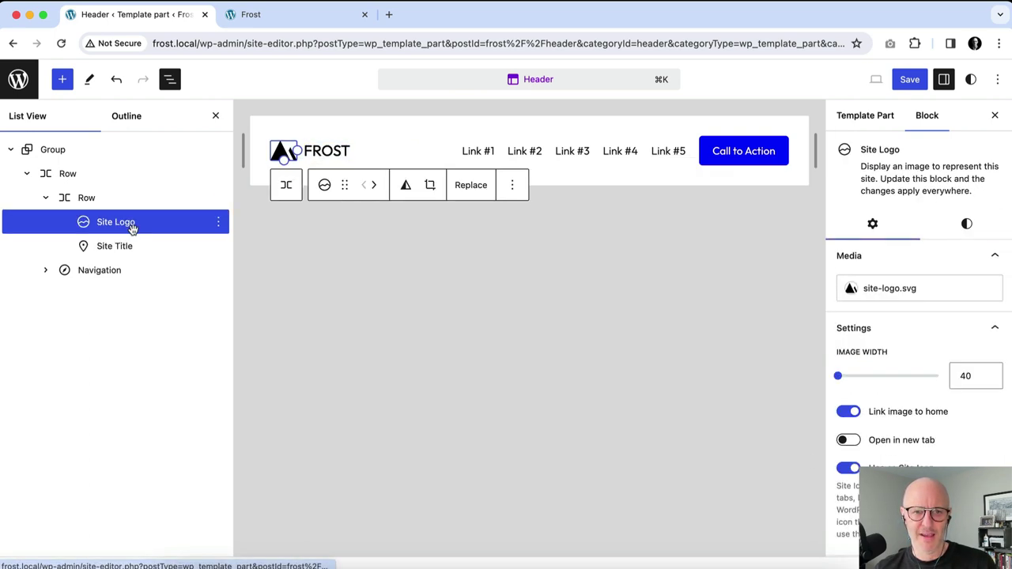
{"action": "double_click", "coordinate": [965, 375]}
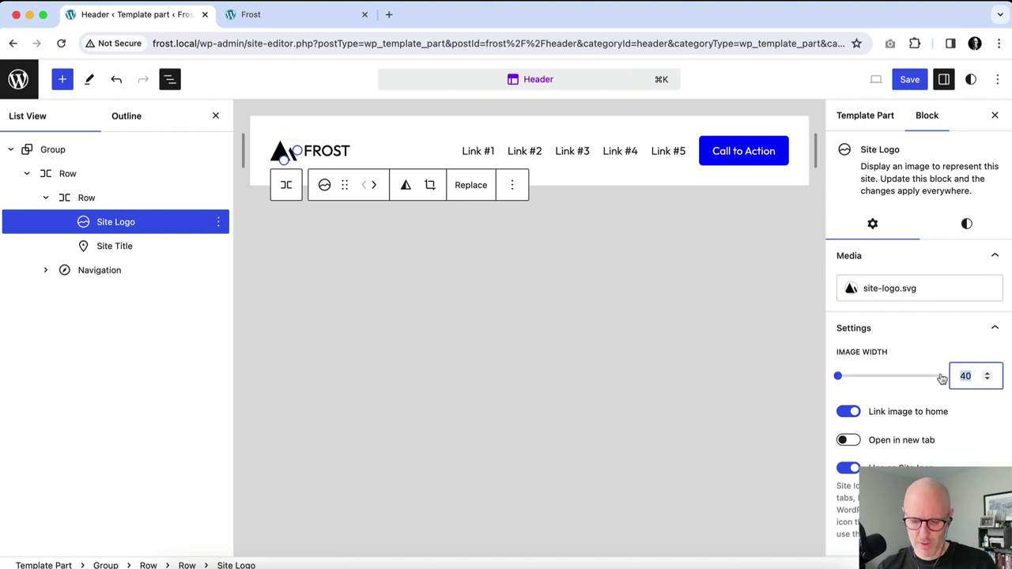
{"action": "type", "text": "30"}
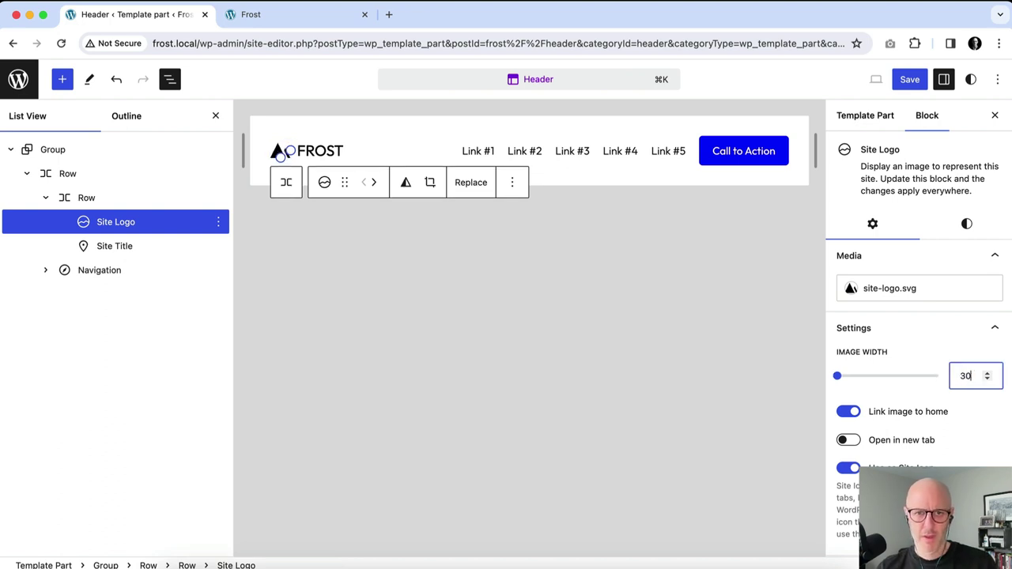
Step: Save the header template part and reload the live Frost site to check the logo and title
{"action": "left_click", "coordinate": [910, 79]}
{"action": "left_click", "coordinate": [869, 76]}
{"action": "left_click", "coordinate": [292, 16]}
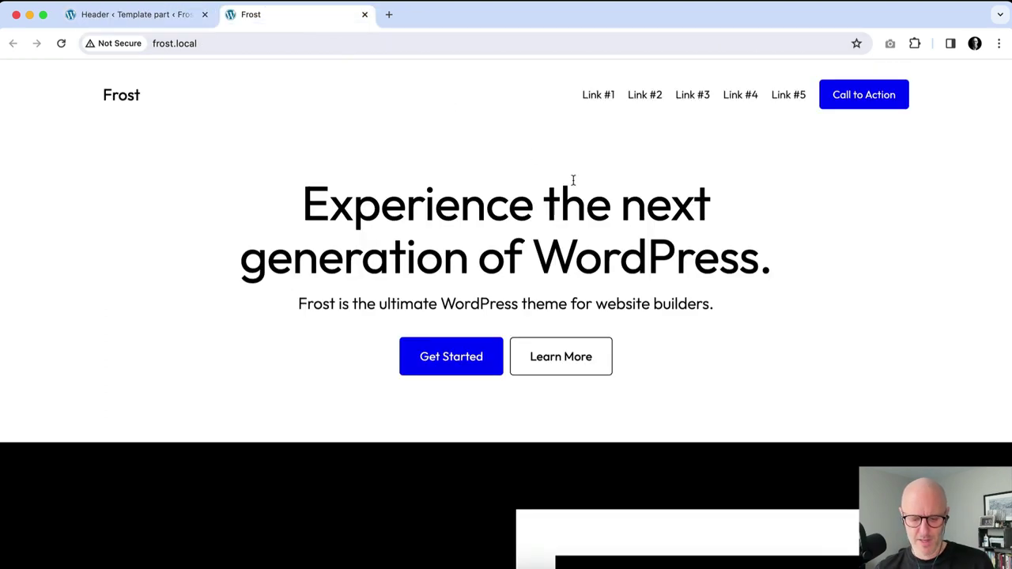
{"action": "key", "text": "super+r"}
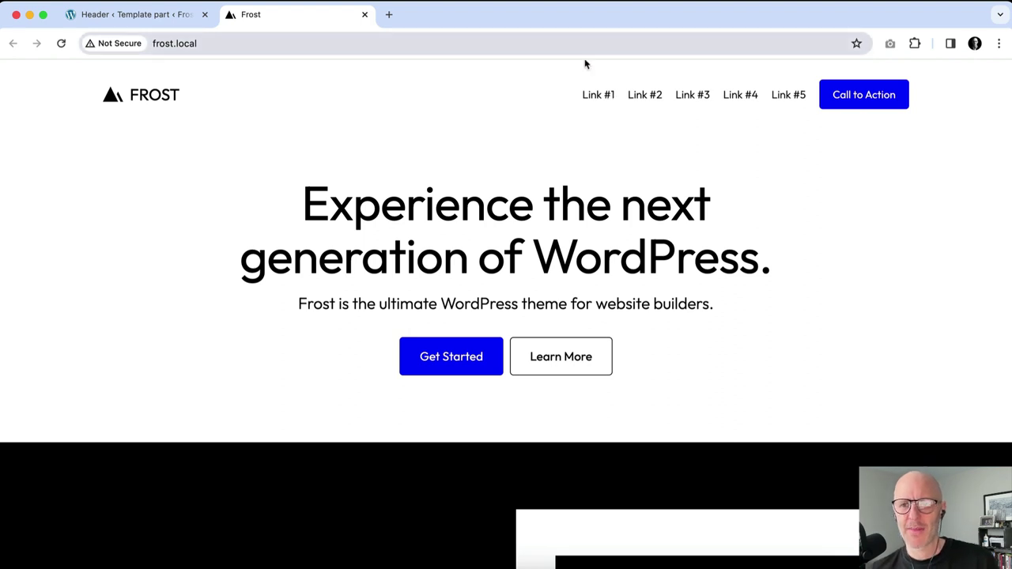
Step: Detach the live Frost site into its own window, narrow it to mobile width, check the opened navigation menu, and restore the full-size view
{"action": "left_click_drag", "start_coordinate": [319, 15], "coordinate": [332, 54]}
{"action": "left_click_drag", "start_coordinate": [1010, 158], "coordinate": [828, 158]}
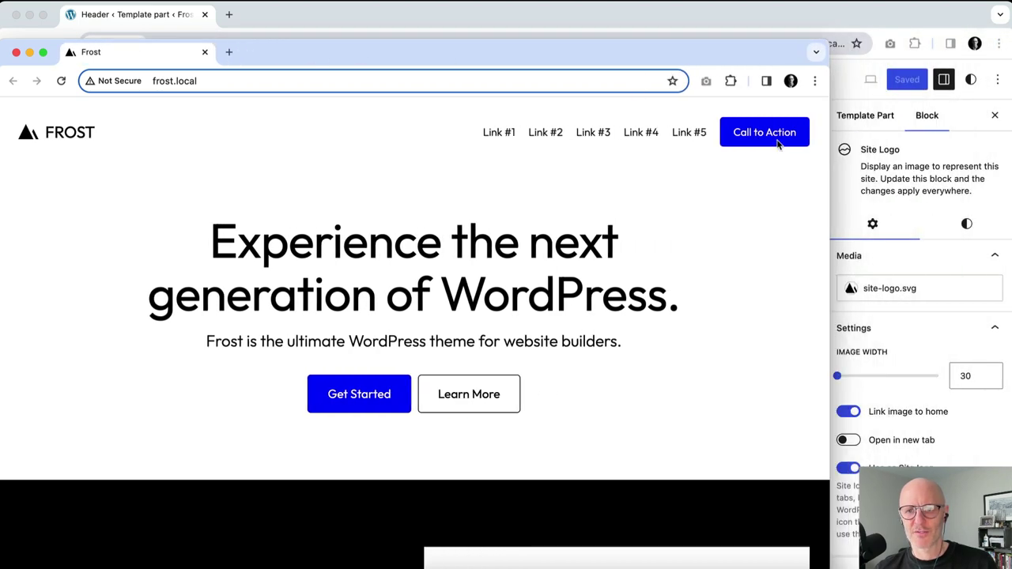
{"action": "left_click_drag", "start_coordinate": [605, 51], "coordinate": [693, 47]}
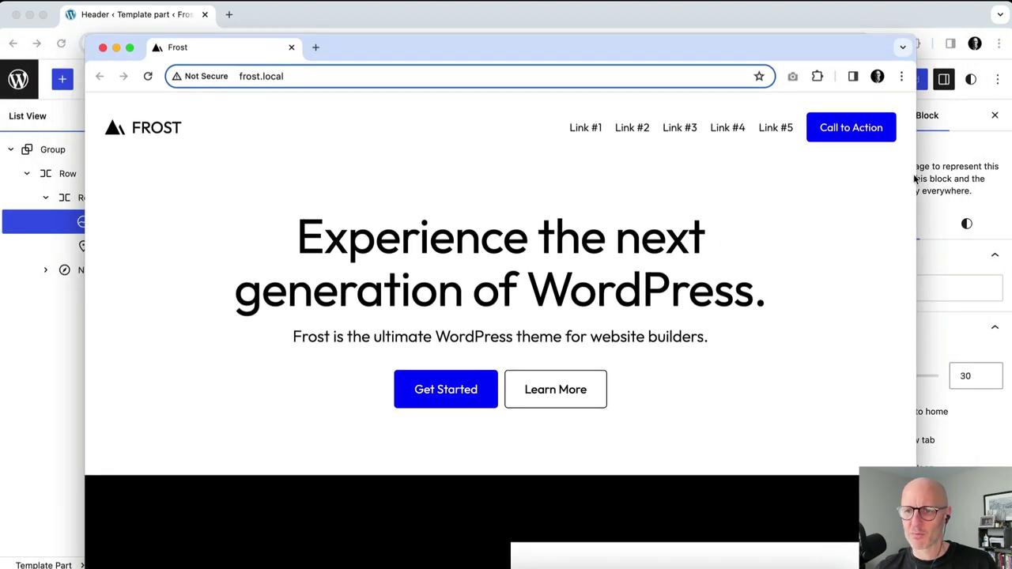
{"action": "left_click_drag", "start_coordinate": [913, 176], "coordinate": [448, 201]}
{"action": "left_click", "coordinate": [420, 124]}
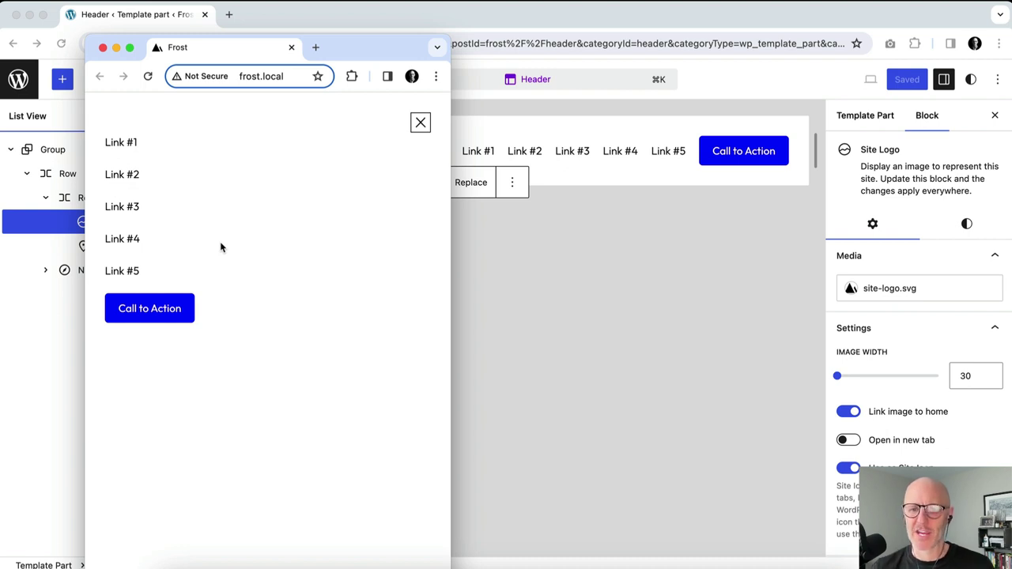
{"action": "double_click", "coordinate": [235, 48]}
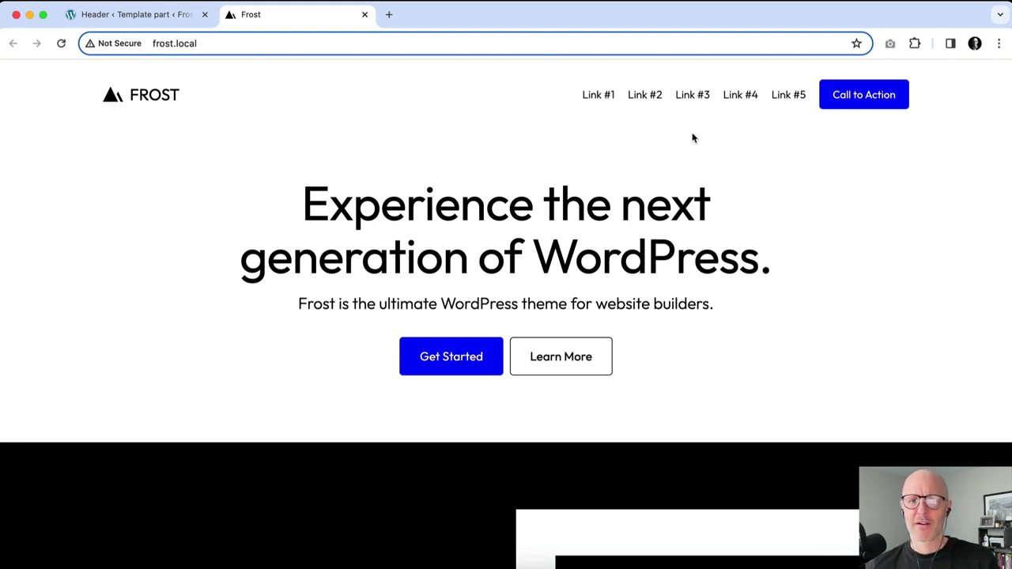
Step: Return to the Header template part in the site editor and clear its customizations to restore the theme's version
{"action": "left_click", "coordinate": [157, 21]}
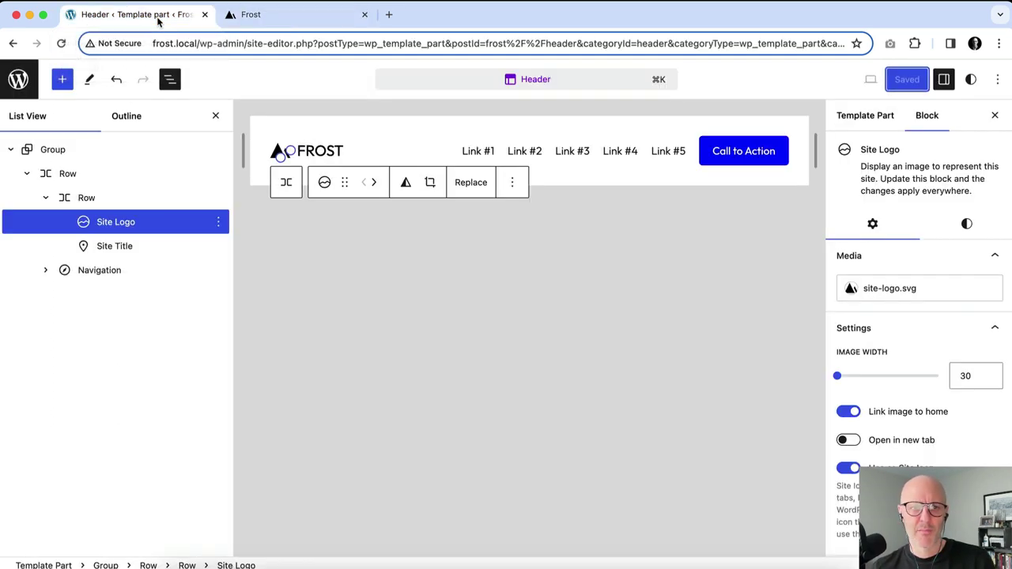
{"action": "left_click", "coordinate": [18, 79]}
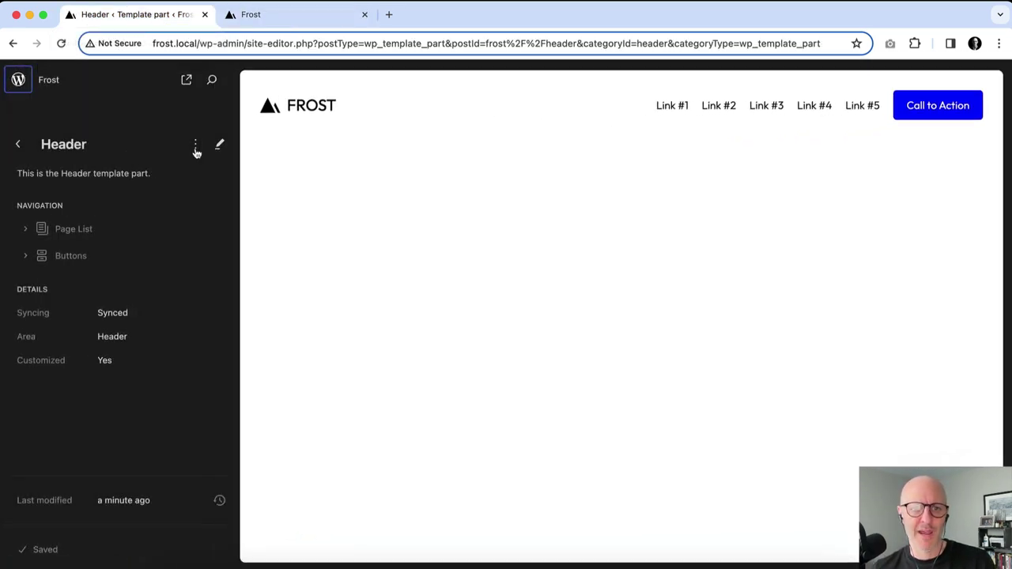
{"action": "left_click", "coordinate": [196, 149]}
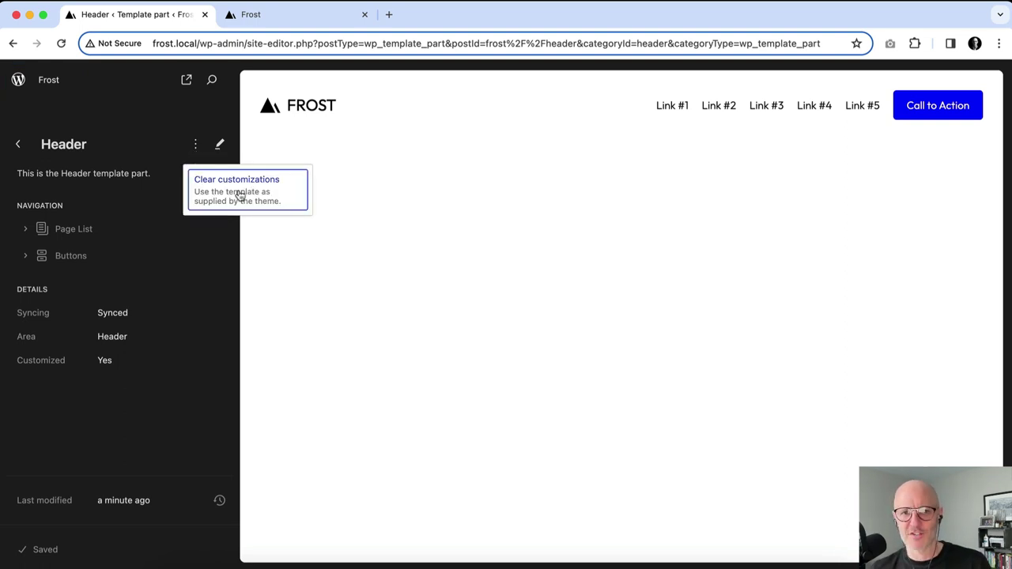
{"action": "left_click", "coordinate": [240, 195]}
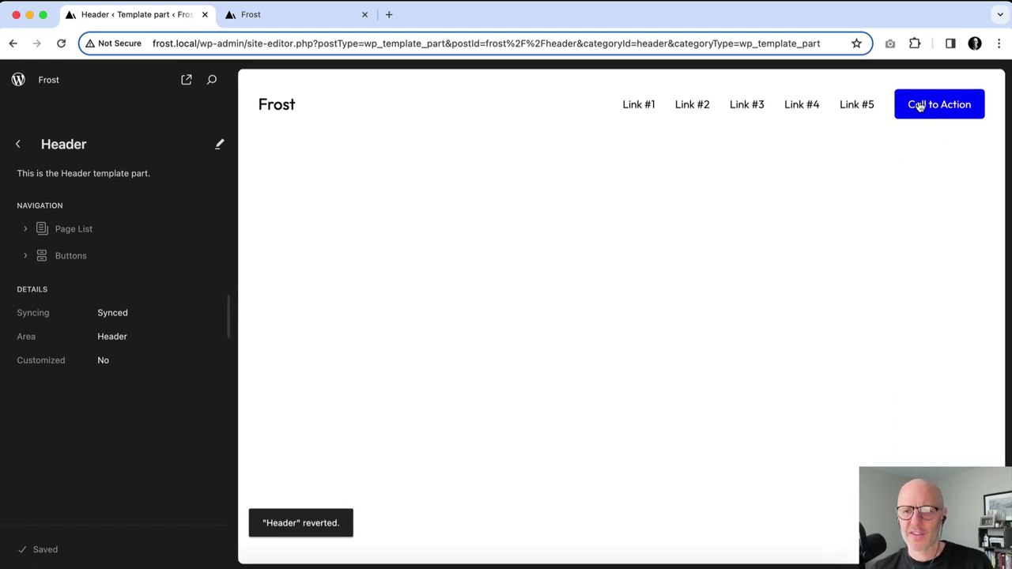
Step: Delete the Buttons block holding the call-to-action from the header's Navigation menu and save the navigation change
{"action": "left_click", "coordinate": [879, 118]}
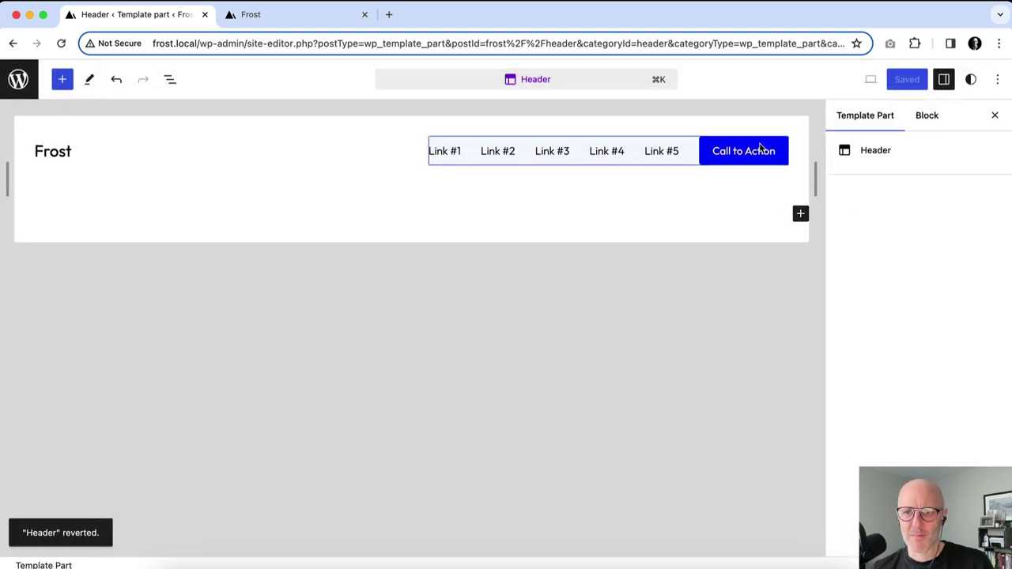
{"action": "left_click", "coordinate": [766, 144]}
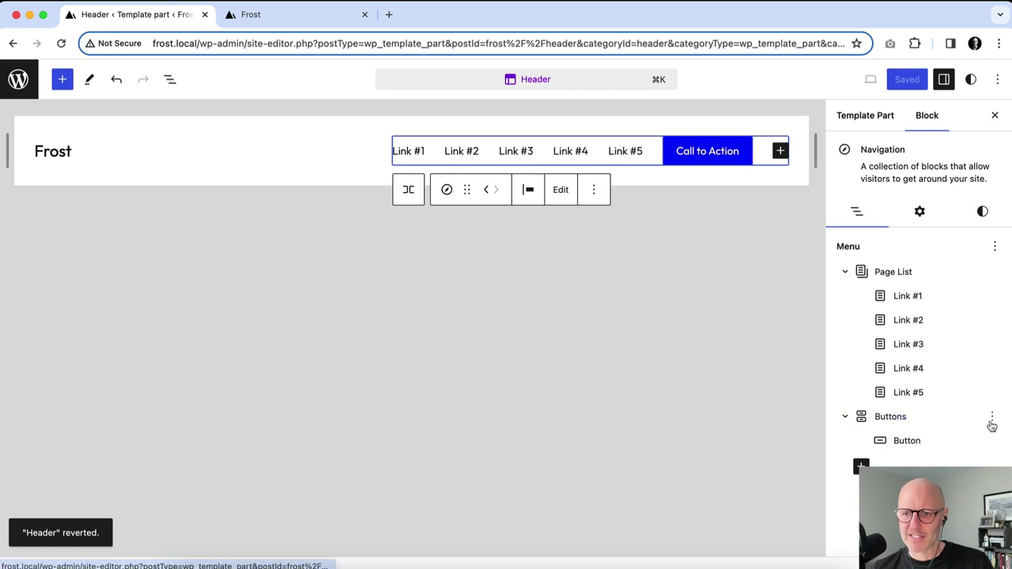
{"action": "left_click", "coordinate": [992, 419]}
{"action": "left_click", "coordinate": [866, 535]}
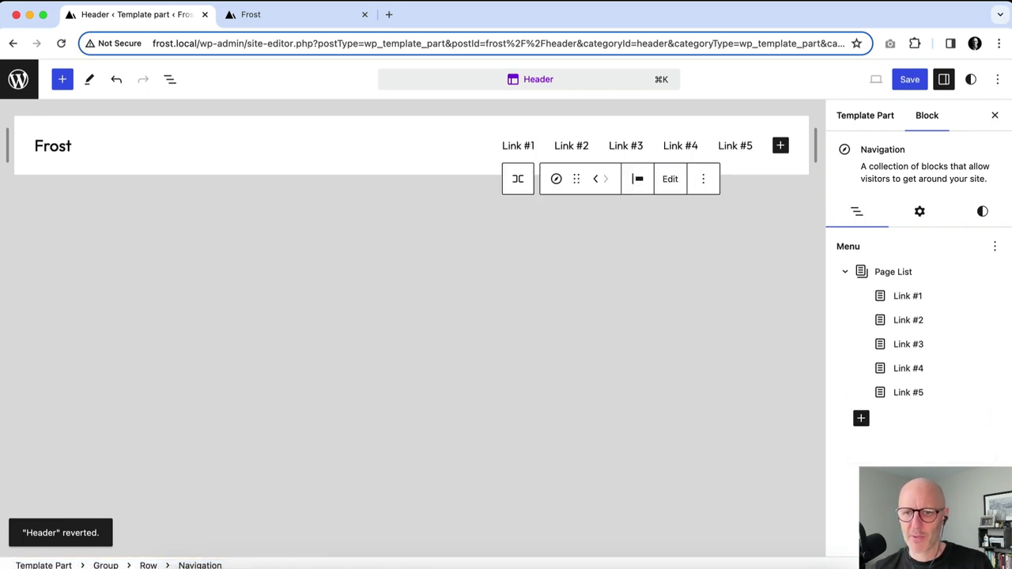
{"action": "left_click", "coordinate": [909, 79]}
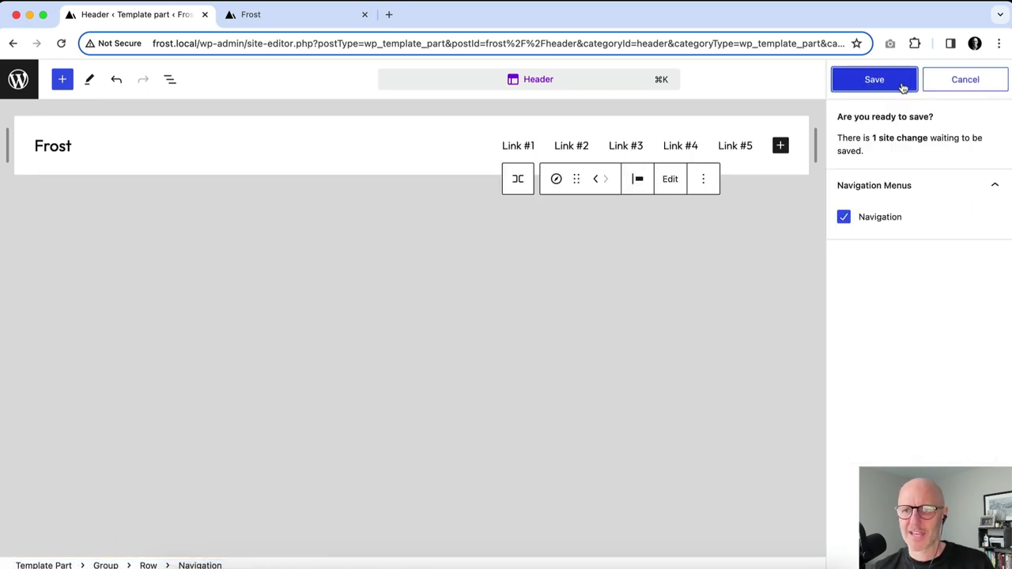
{"action": "left_click", "coordinate": [904, 83]}
Step: Reload the live Frost site to check the reverted header
{"action": "left_click", "coordinate": [315, 22]}
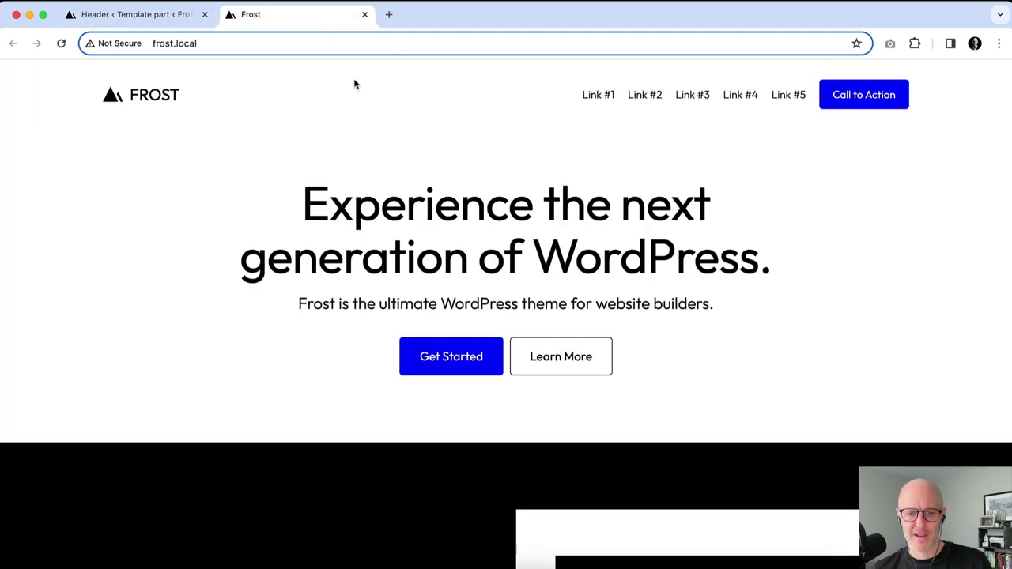
{"action": "scroll", "coordinate": [508, 176], "scroll_direction": "down", "scroll_amount": 2}
{"action": "scroll", "coordinate": [546, 253], "scroll_direction": "up", "scroll_amount": 2}
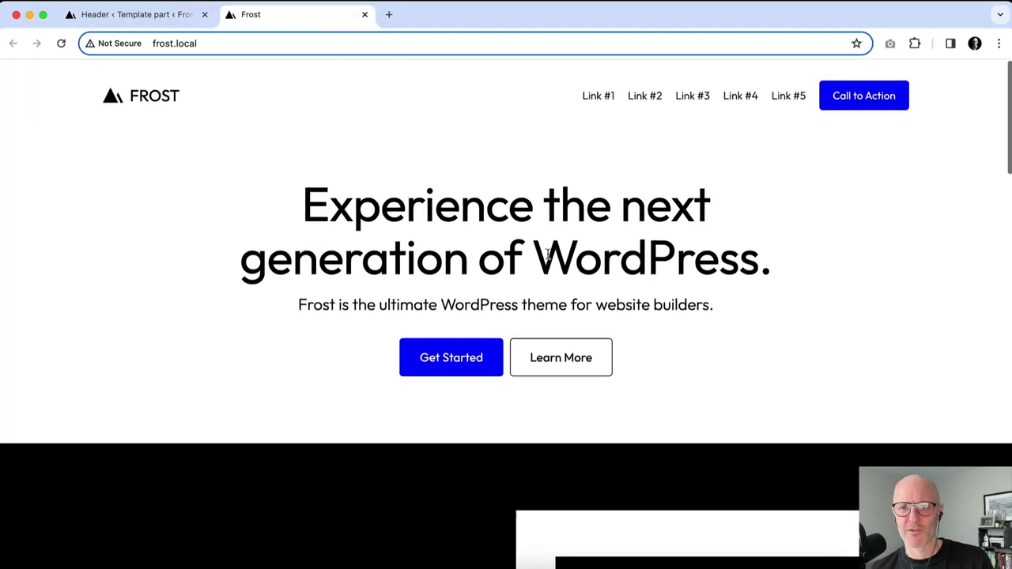
{"action": "key", "text": "super+r"}
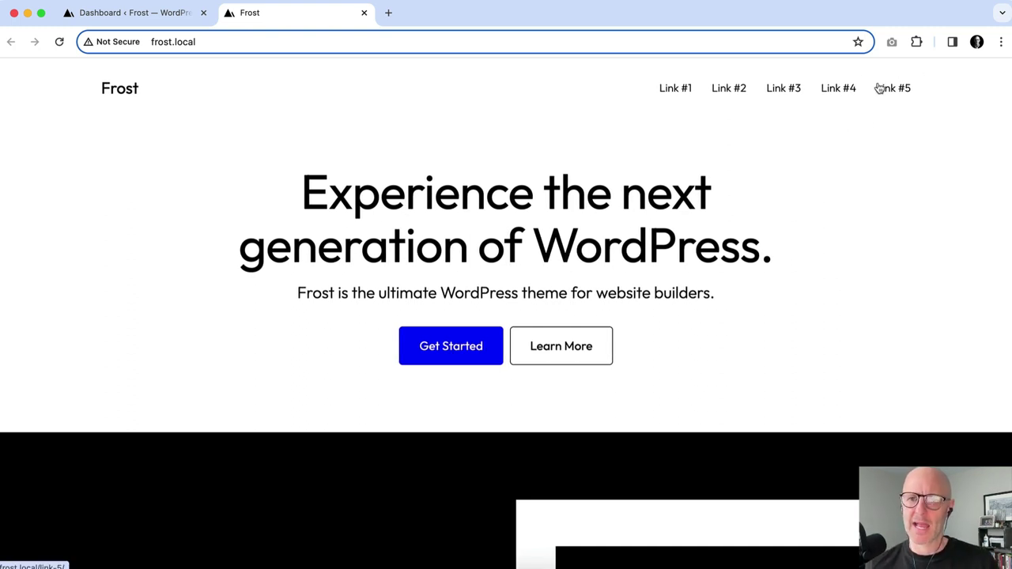
Step: From the WordPress dashboard, open the site editor's patterns and bring up the Header template part for editing
{"action": "left_click", "coordinate": [147, 20]}
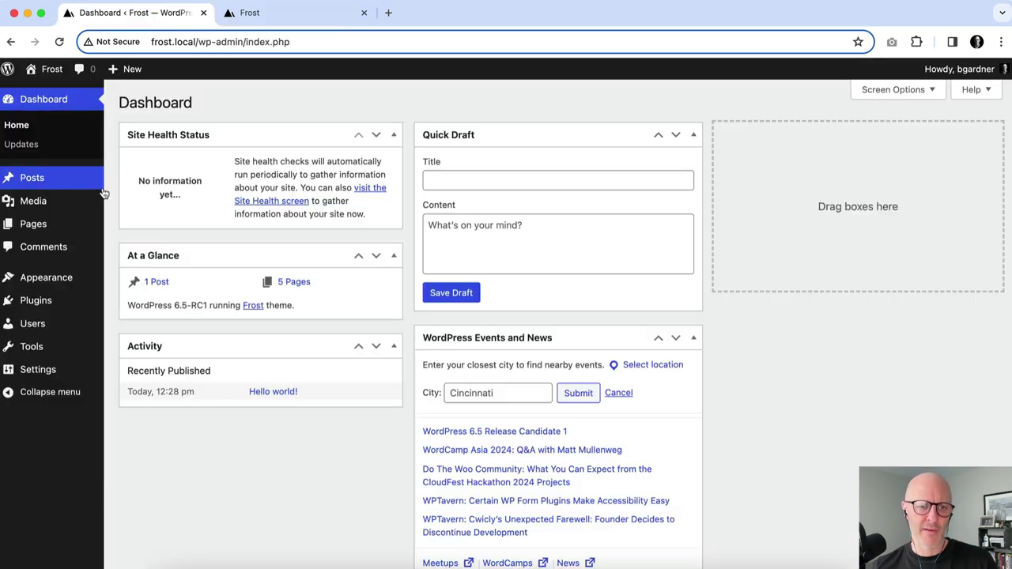
{"action": "mouse_move", "coordinate": [79, 277]}
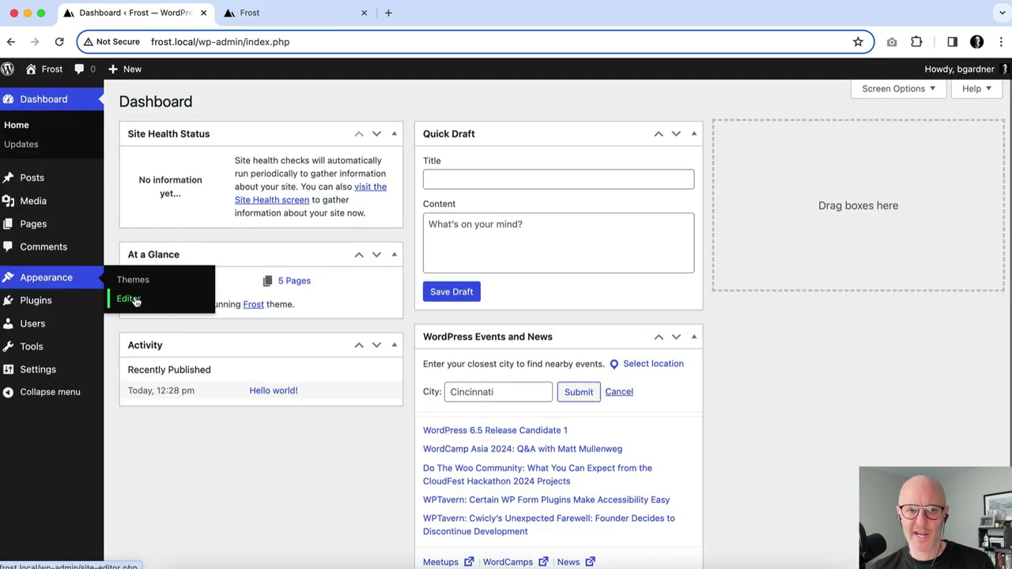
{"action": "left_click", "coordinate": [133, 298]}
{"action": "left_click", "coordinate": [111, 330]}
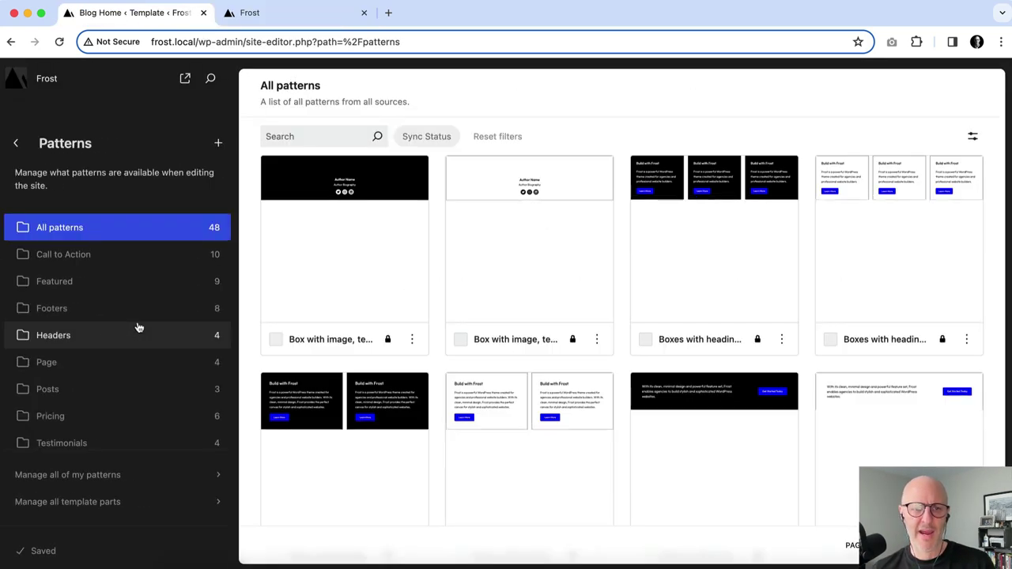
{"action": "scroll", "coordinate": [135, 327], "scroll_direction": "down", "scroll_amount": 3}
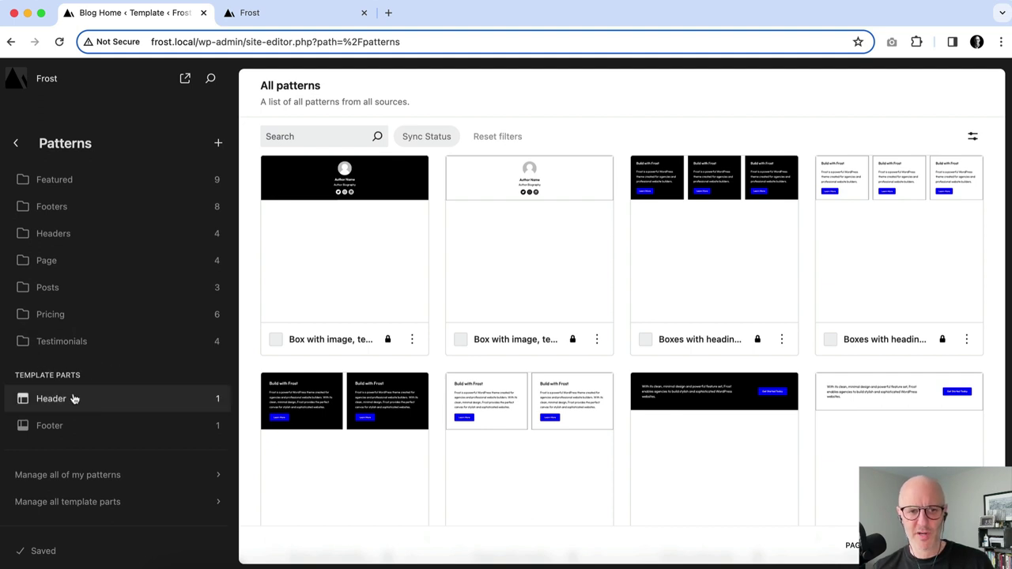
{"action": "left_click", "coordinate": [98, 401]}
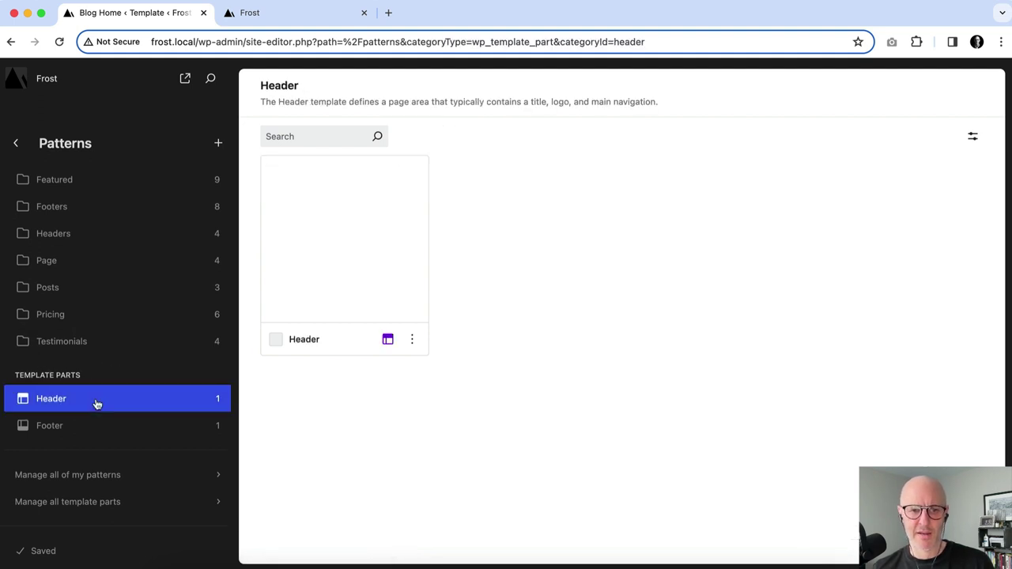
{"action": "left_click", "coordinate": [348, 210]}
{"action": "left_click", "coordinate": [566, 114]}
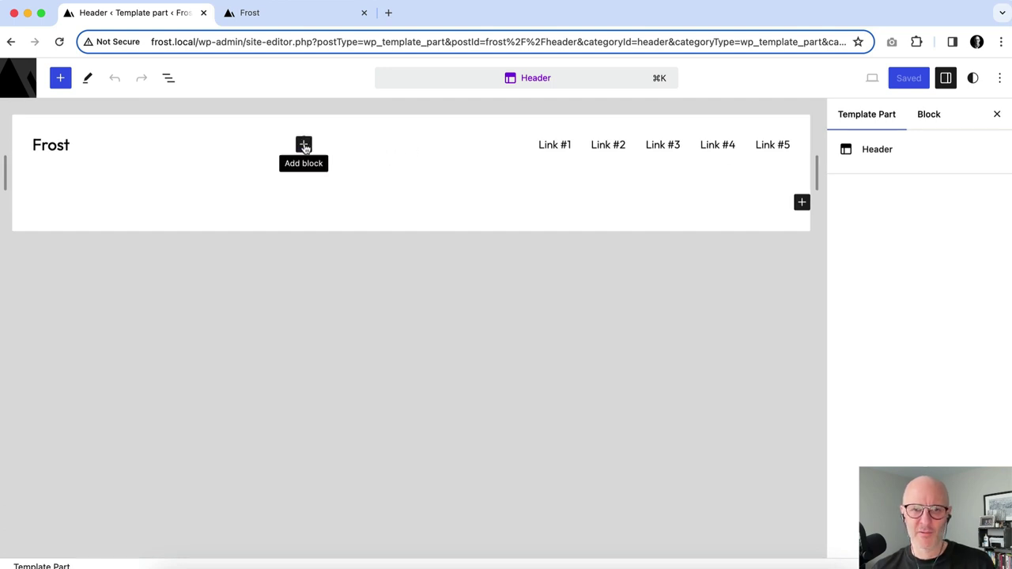
Step: Insert a Social Icons block between the site title and the navigation in the header row
{"action": "left_click", "coordinate": [304, 145]}
{"action": "type", "text": "soc"}
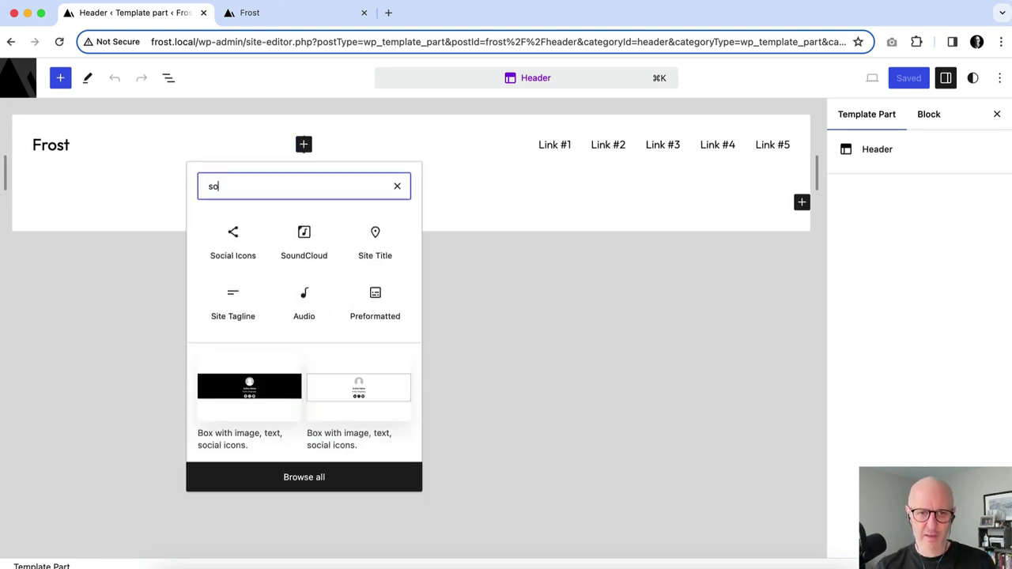
{"action": "left_click", "coordinate": [232, 236]}
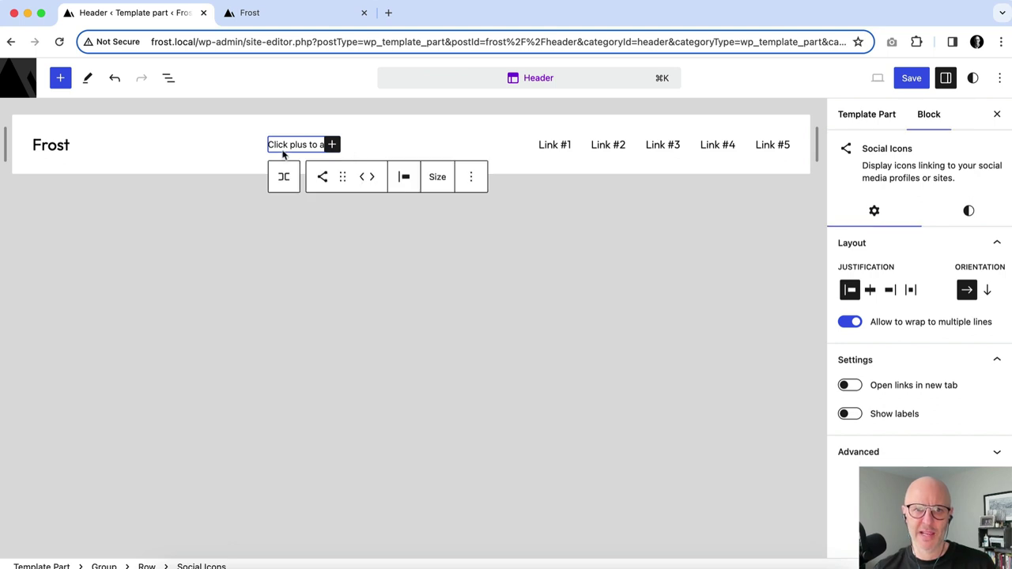
Step: Add an X icon to the Social Icons block and set its link to #
{"action": "left_click", "coordinate": [332, 144]}
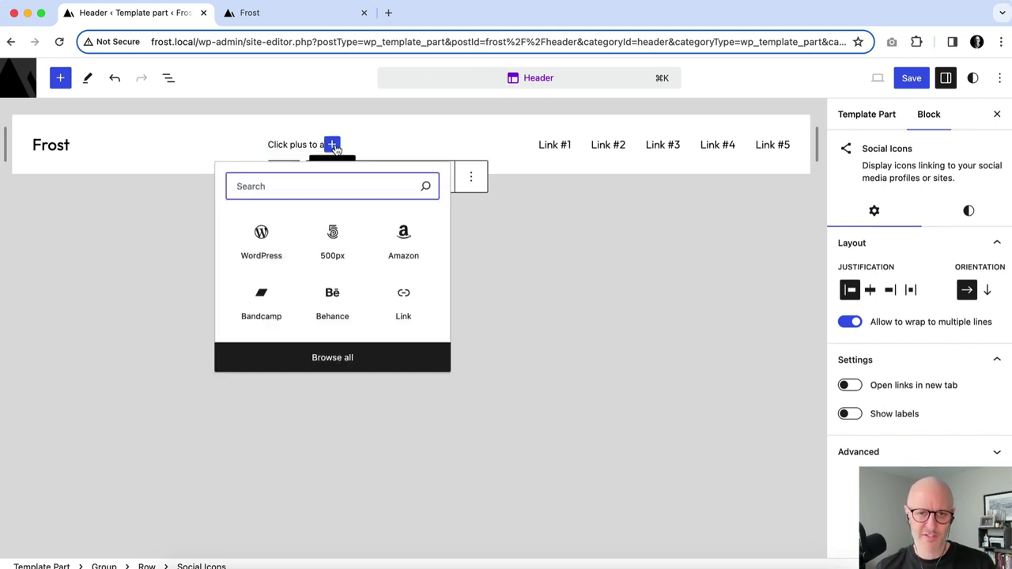
{"action": "type", "text": "x"}
{"action": "left_click", "coordinate": [261, 237]}
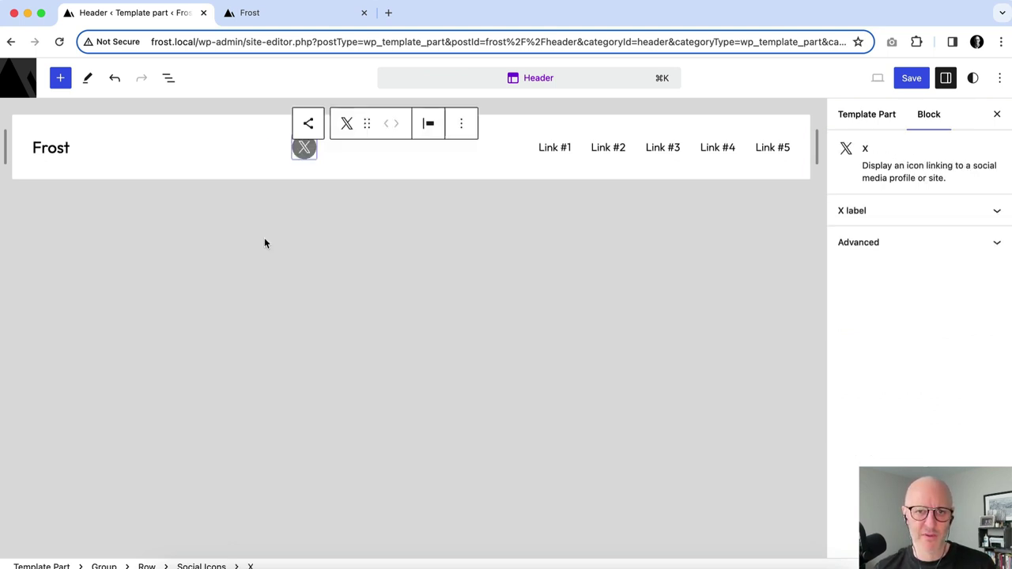
{"action": "left_click", "coordinate": [310, 158]}
{"action": "type", "text": "#"}
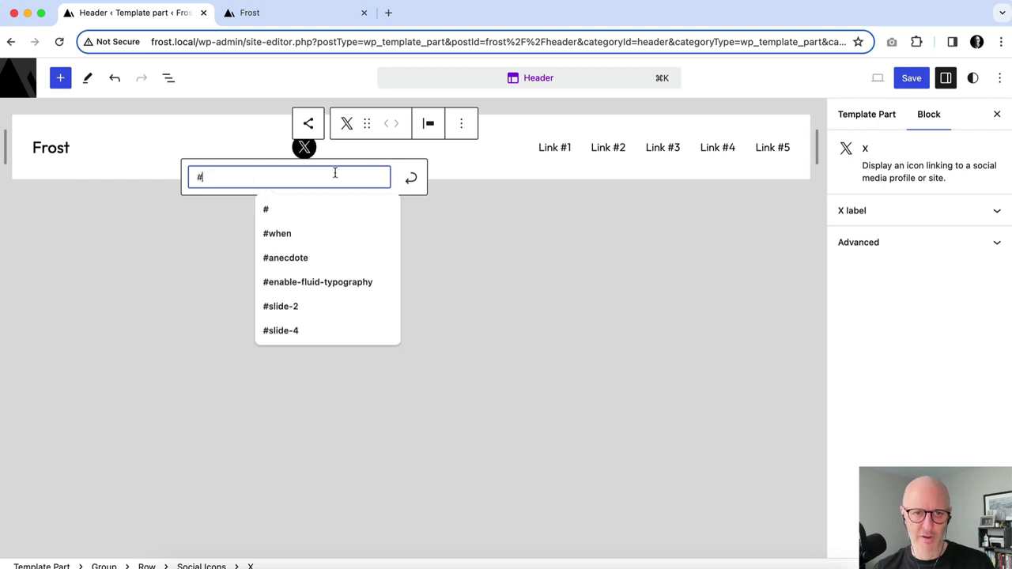
{"action": "left_click", "coordinate": [413, 183]}
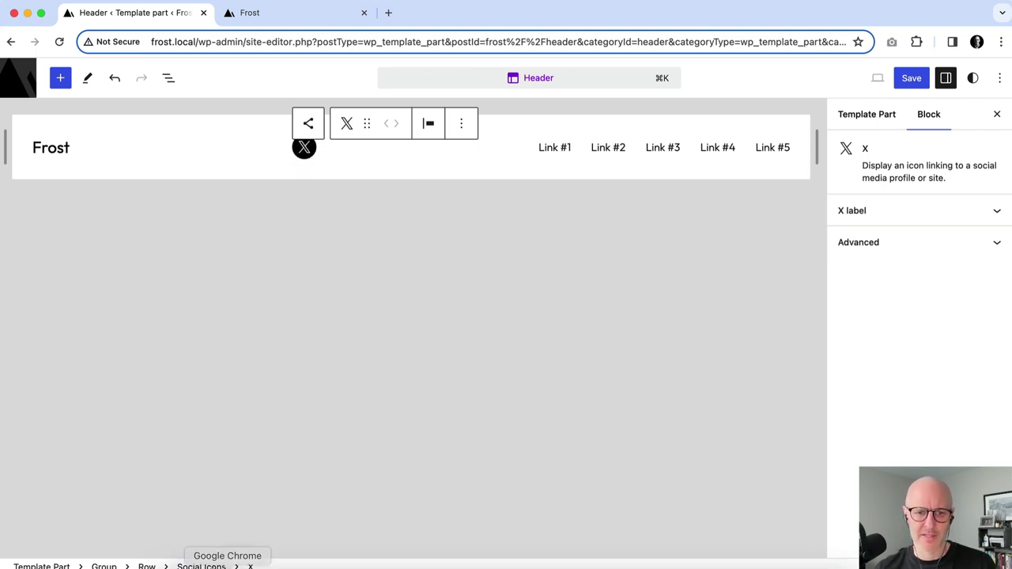
Step: Add an Instagram icon after the X icon in the Social Icons block and set its link to #
{"action": "left_click", "coordinate": [308, 123]}
{"action": "left_click", "coordinate": [308, 151]}
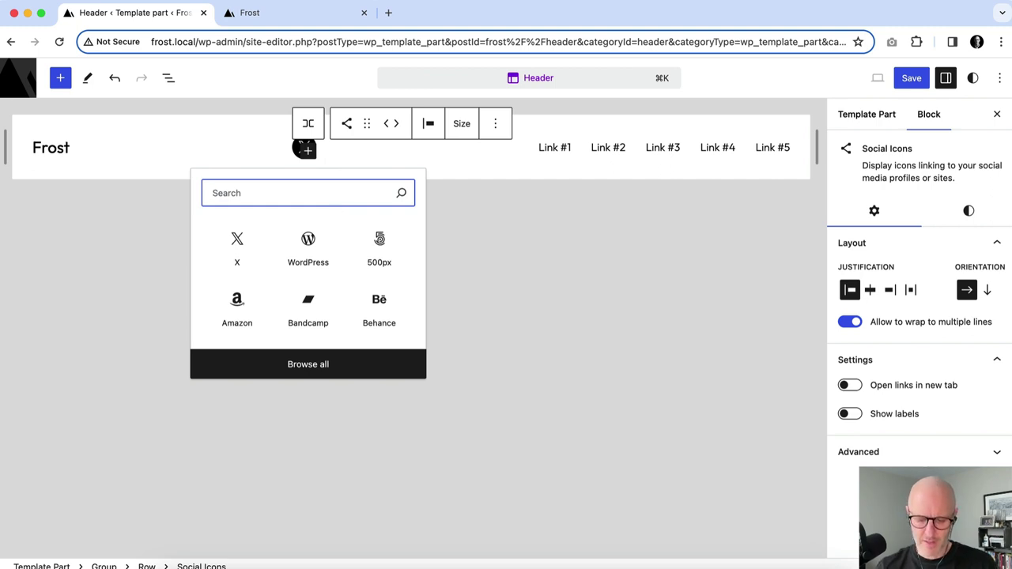
{"action": "type", "text": "ins"}
{"action": "left_click", "coordinate": [240, 246]}
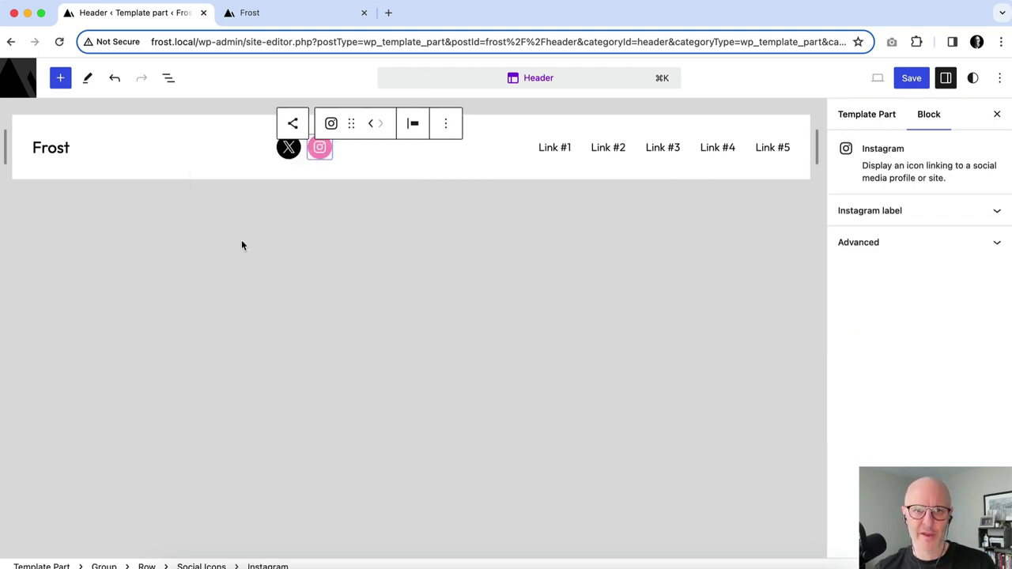
{"action": "left_click", "coordinate": [320, 156]}
{"action": "type", "text": "#"}
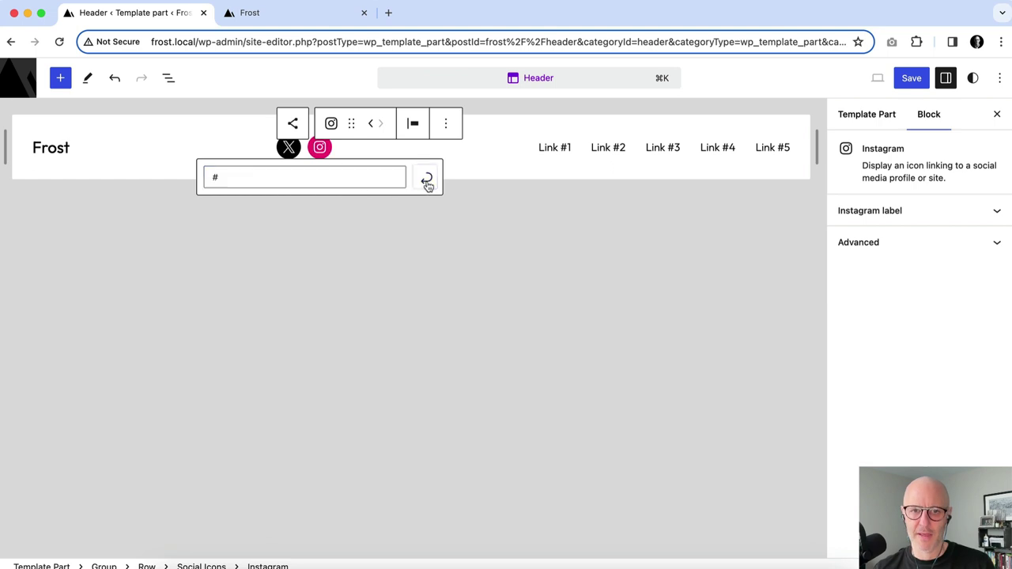
{"action": "left_click", "coordinate": [426, 178]}
Step: Add a LinkedIn icon after the Instagram icon in the Social Icons block and set its link to #
{"action": "left_click", "coordinate": [213, 564]}
{"action": "left_click", "coordinate": [323, 151]}
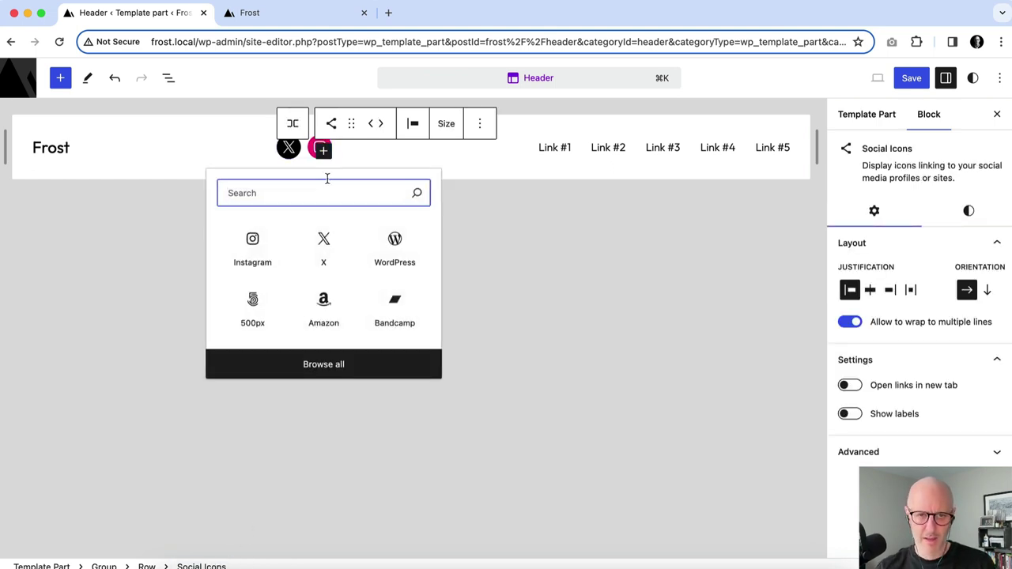
{"action": "type", "text": "lin"}
{"action": "left_click", "coordinate": [316, 243]}
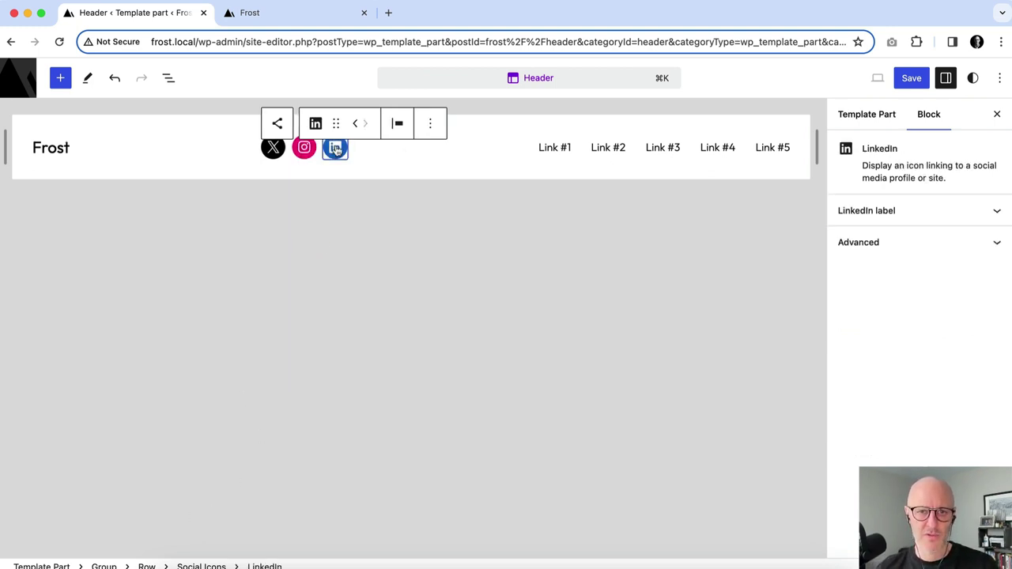
{"action": "left_click", "coordinate": [335, 148]}
{"action": "type", "text": "#"}
{"action": "left_click", "coordinate": [441, 178]}
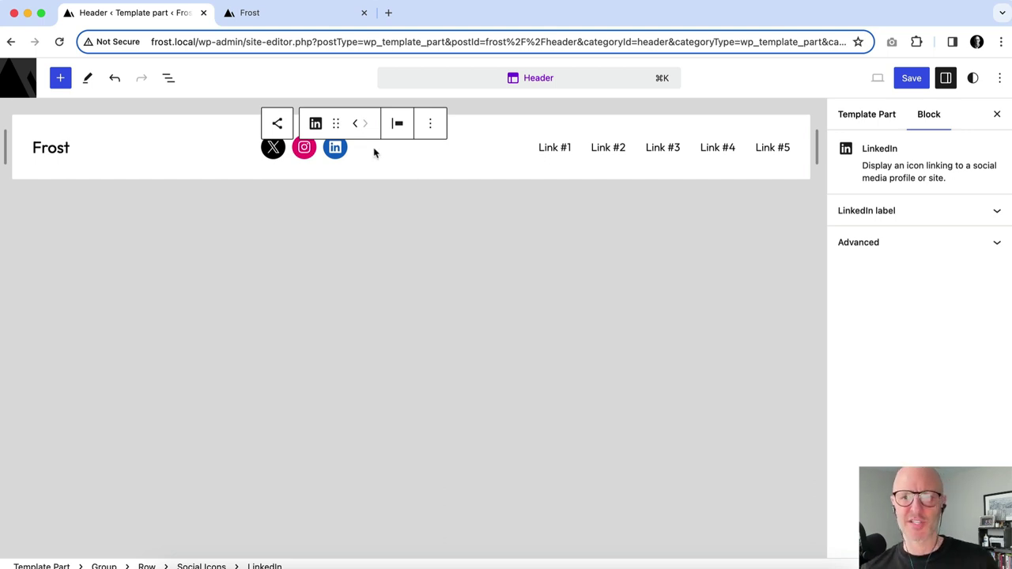
Step: Move the Social Icons block after the Navigation block in the header row
{"action": "left_click", "coordinate": [169, 78]}
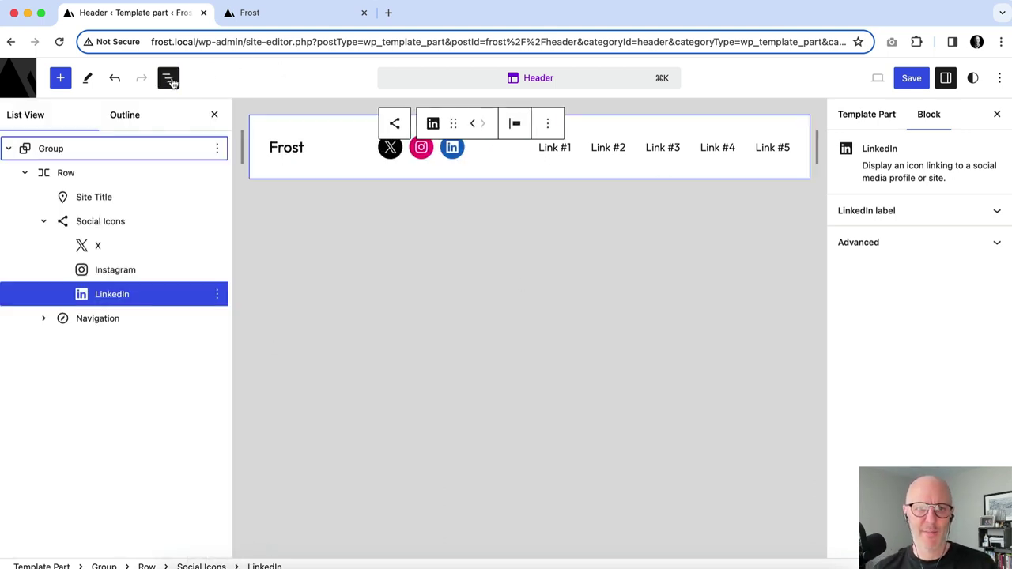
{"action": "left_click", "coordinate": [43, 221]}
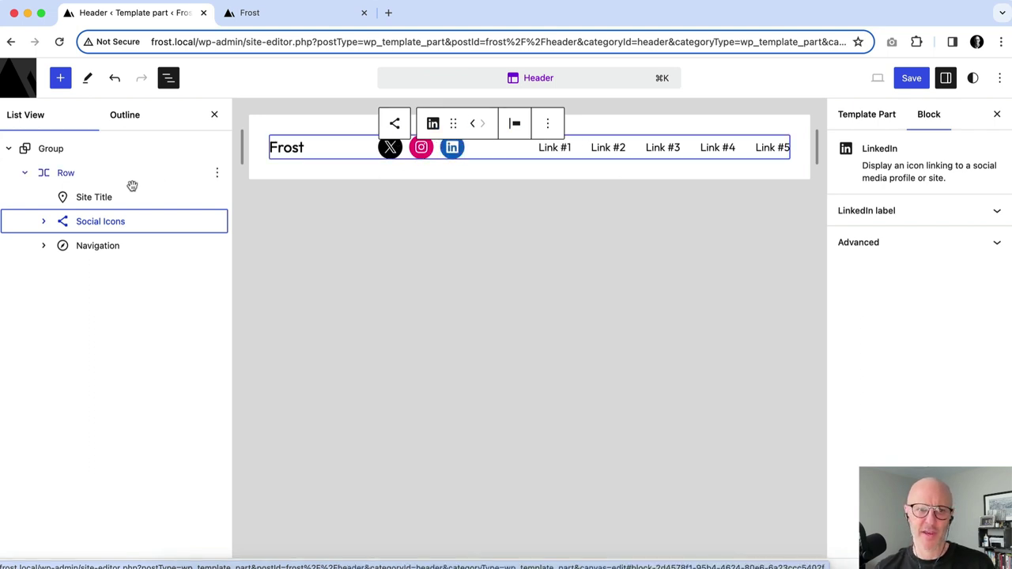
{"action": "left_click", "coordinate": [111, 224]}
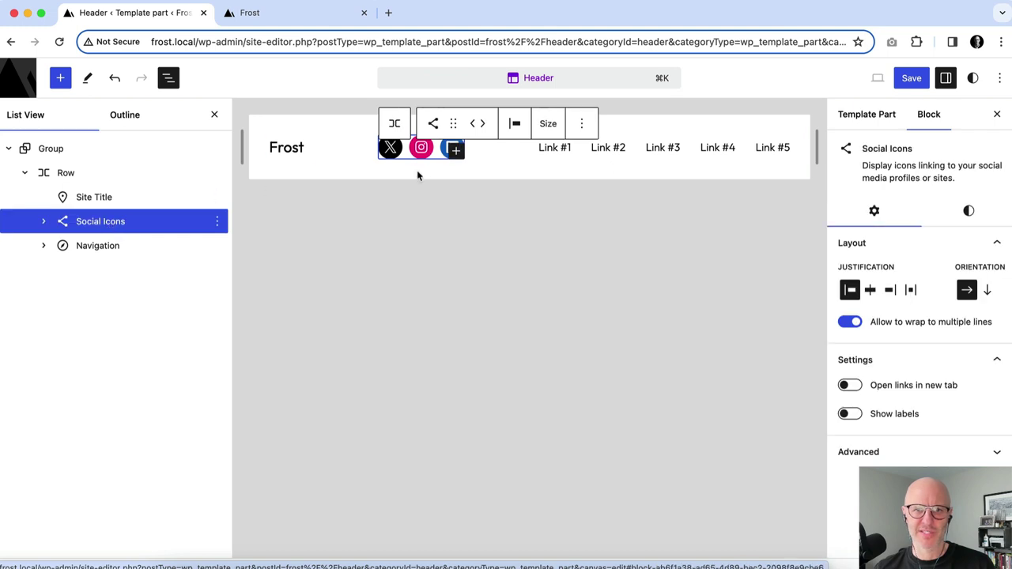
{"action": "left_click", "coordinate": [482, 124]}
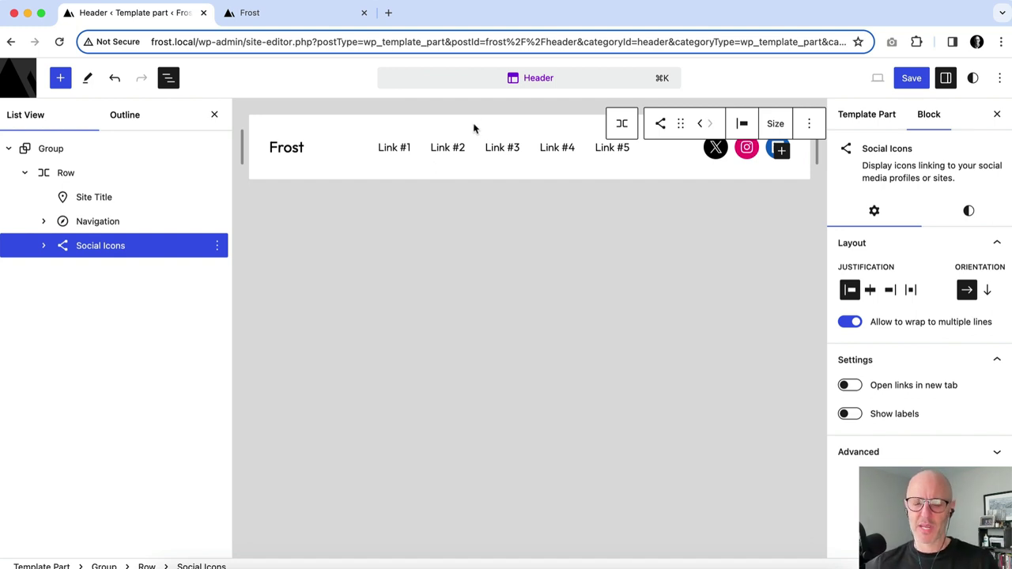
Step: Tighten the block spacing between the links of the Navigation block
{"action": "left_click", "coordinate": [131, 222]}
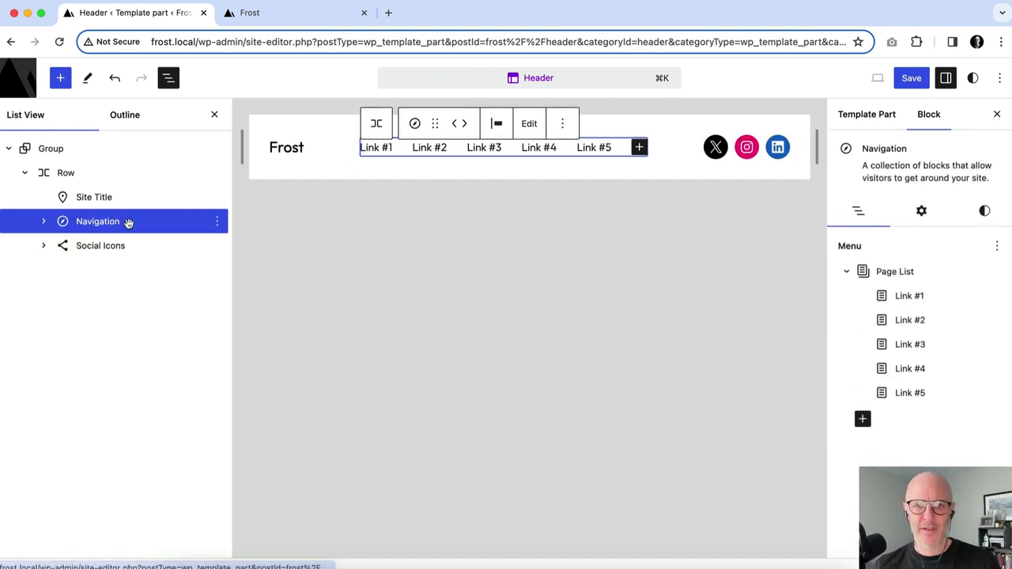
{"action": "left_click", "coordinate": [985, 211]}
{"action": "scroll", "coordinate": [906, 443], "scroll_direction": "down", "scroll_amount": 2}
{"action": "left_click_drag", "start_coordinate": [838, 463], "coordinate": [866, 462]}
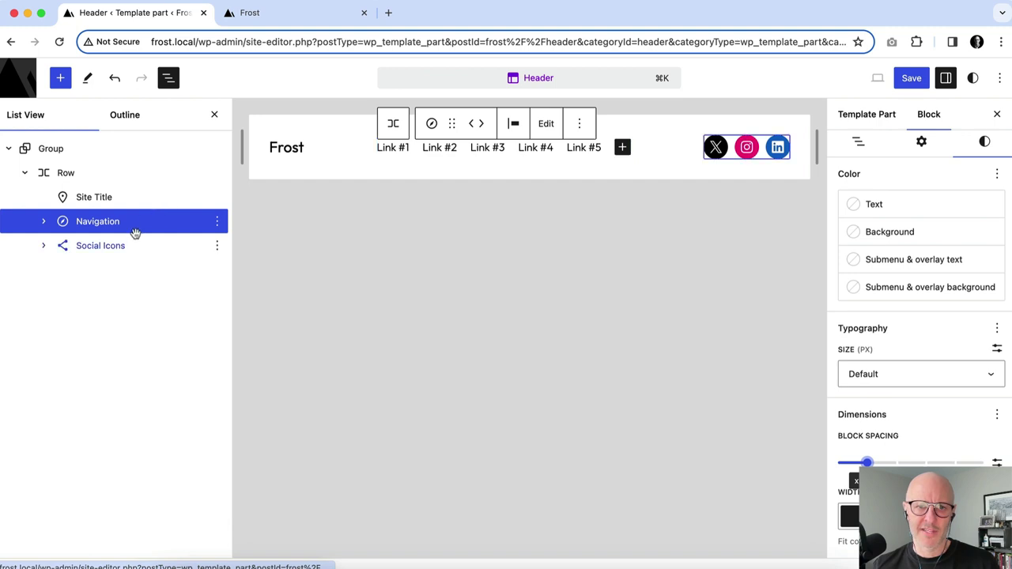
Step: Add the letter case option to the Site Title's typography and set it to uppercase
{"action": "left_click", "coordinate": [124, 197]}
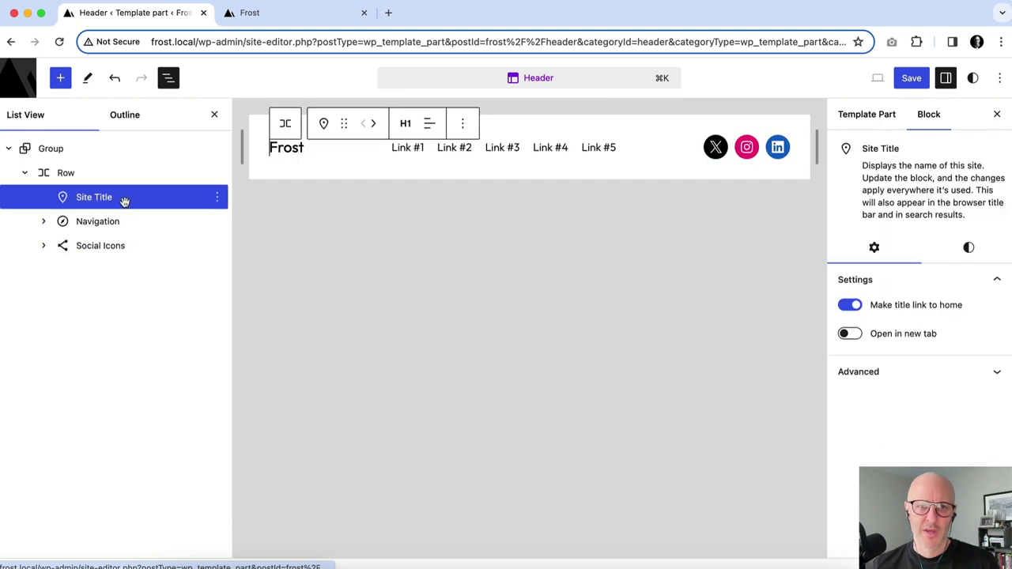
{"action": "left_click", "coordinate": [969, 249]}
{"action": "scroll", "coordinate": [919, 380], "scroll_direction": "down", "scroll_amount": 1}
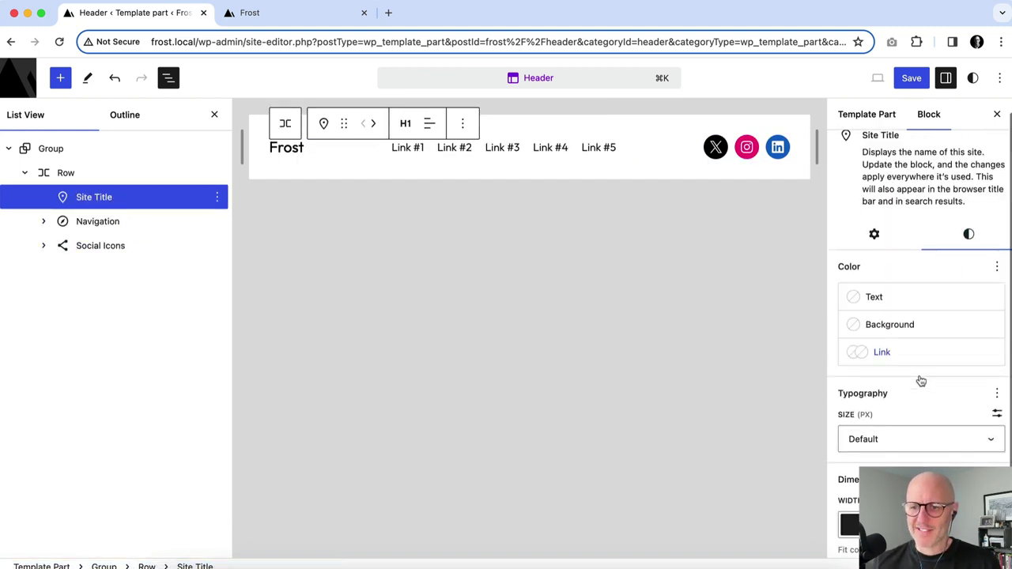
{"action": "left_click", "coordinate": [996, 385]}
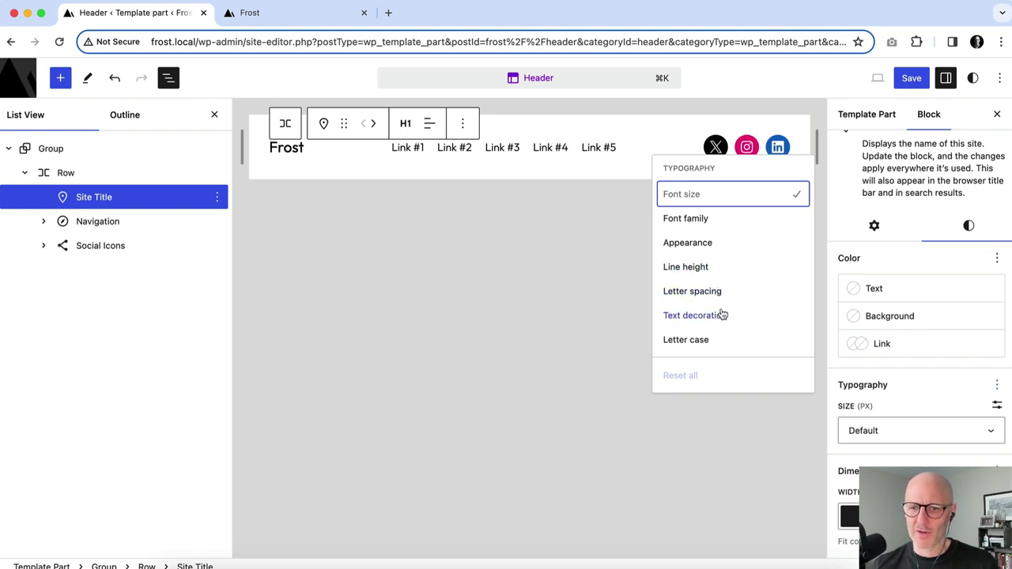
{"action": "left_click", "coordinate": [699, 339]}
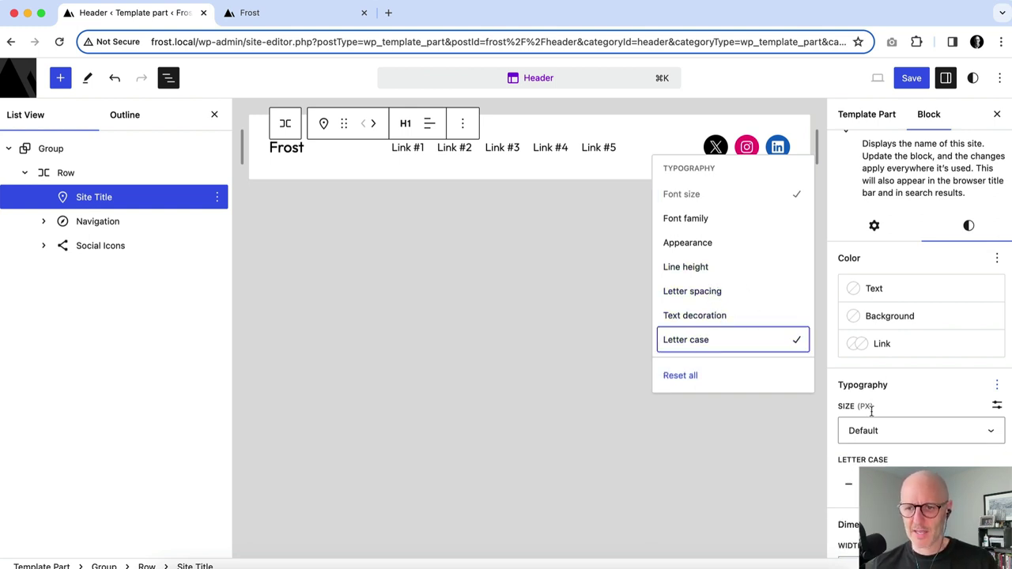
{"action": "left_click", "coordinate": [860, 468]}
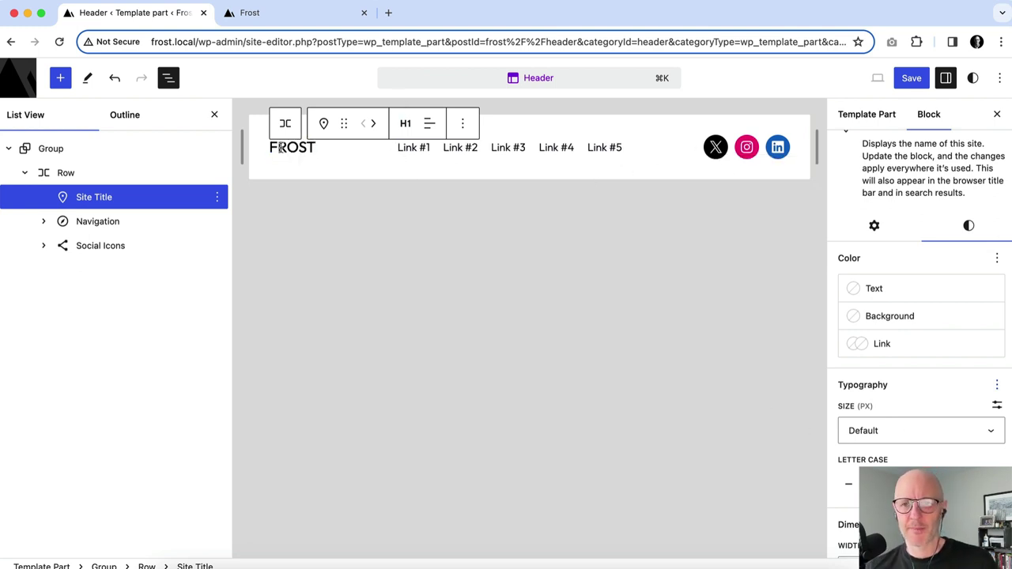
Step: Try the Logos Only, Pill Shape and Outline styles on the Social Icons block, giving the outlined icons the Contrast #000000 color
{"action": "left_click", "coordinate": [109, 246]}
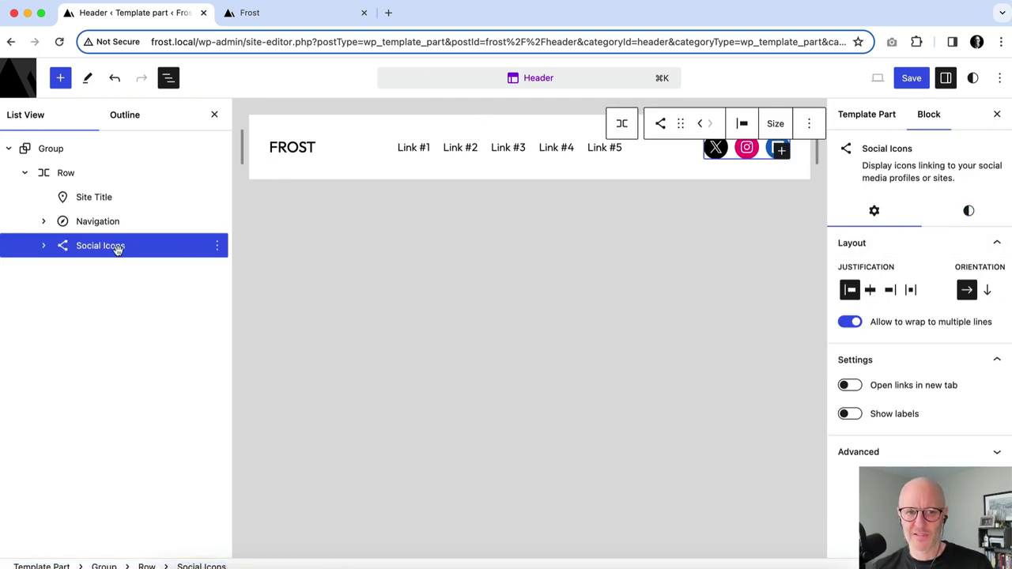
{"action": "left_click", "coordinate": [971, 212]}
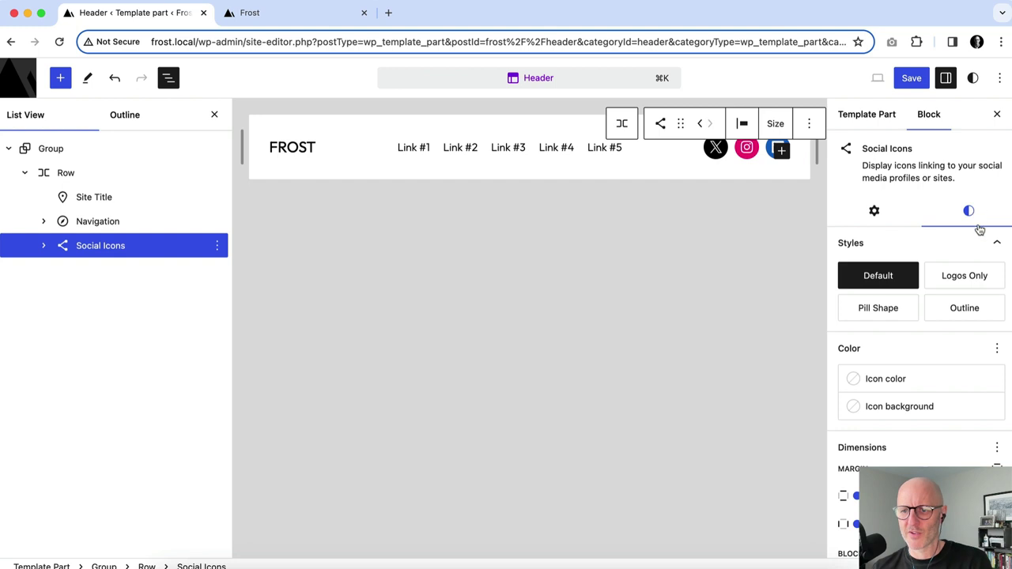
{"action": "left_click", "coordinate": [967, 277]}
{"action": "left_click", "coordinate": [894, 310]}
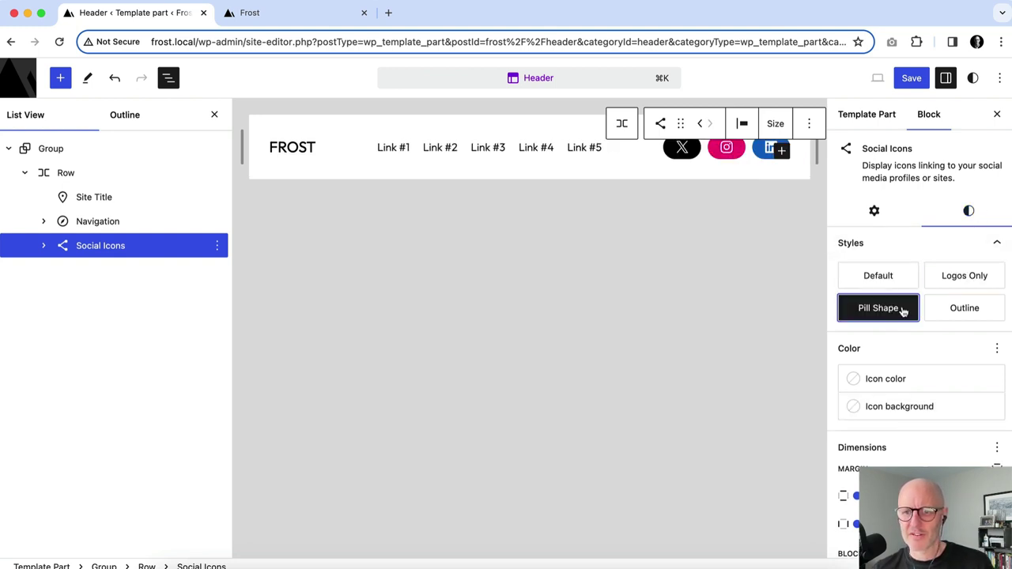
{"action": "left_click", "coordinate": [967, 311]}
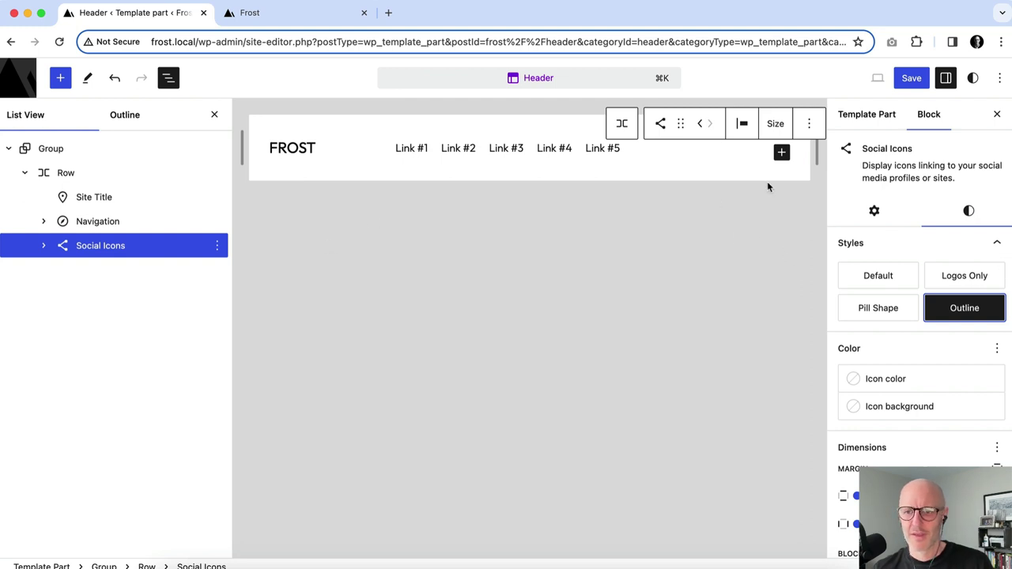
{"action": "left_click", "coordinate": [896, 386]}
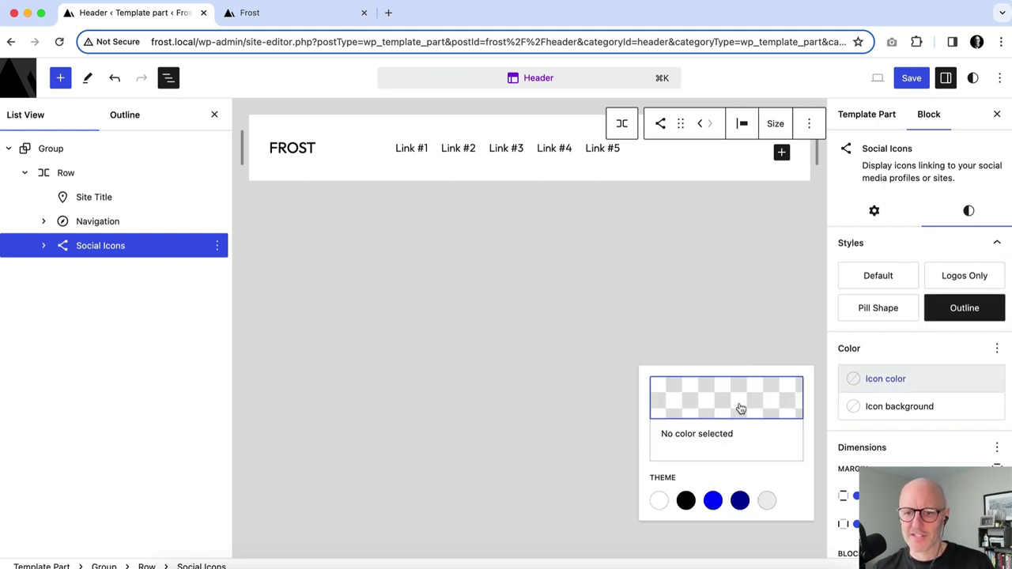
{"action": "left_click", "coordinate": [684, 500]}
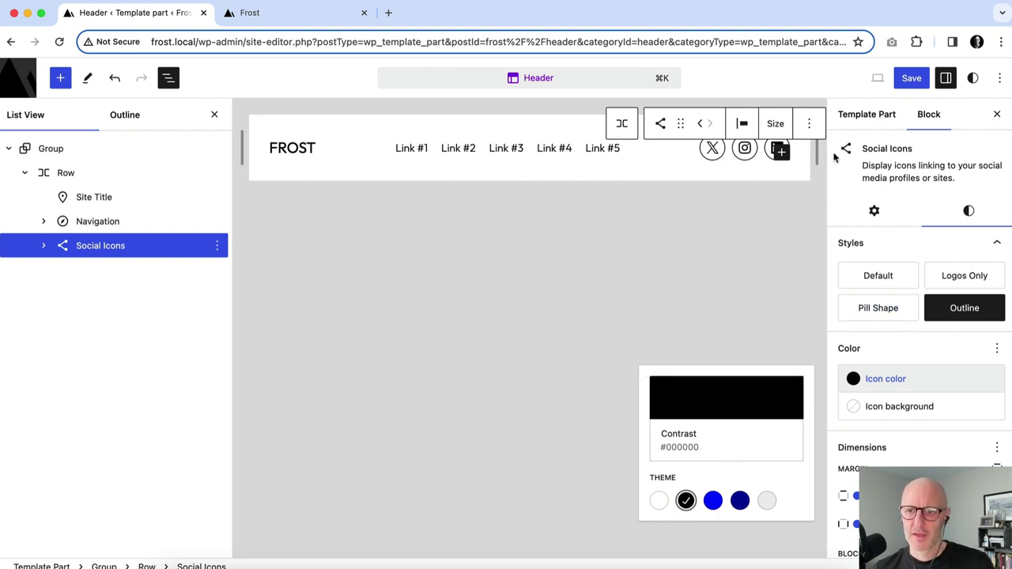
Step: Return the Social Icons block to the Default style and clear its icon color
{"action": "left_click", "coordinate": [899, 279]}
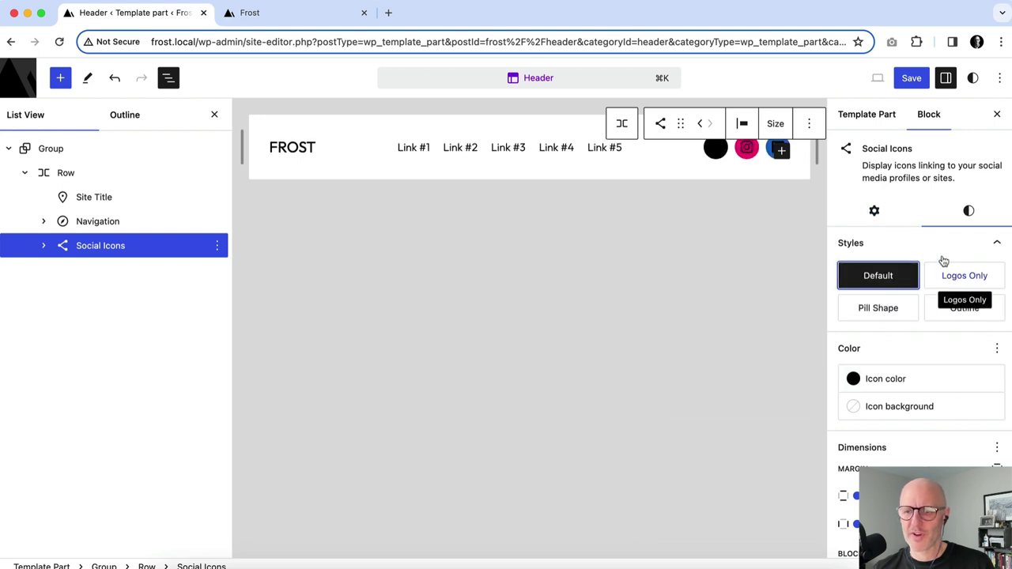
{"action": "left_click", "coordinate": [897, 379]}
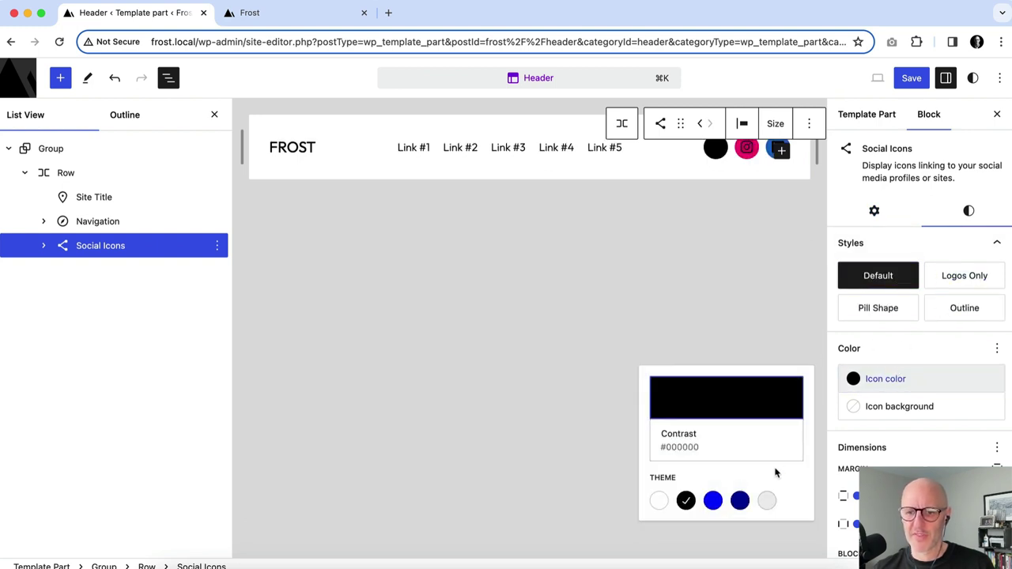
{"action": "left_click", "coordinate": [686, 501]}
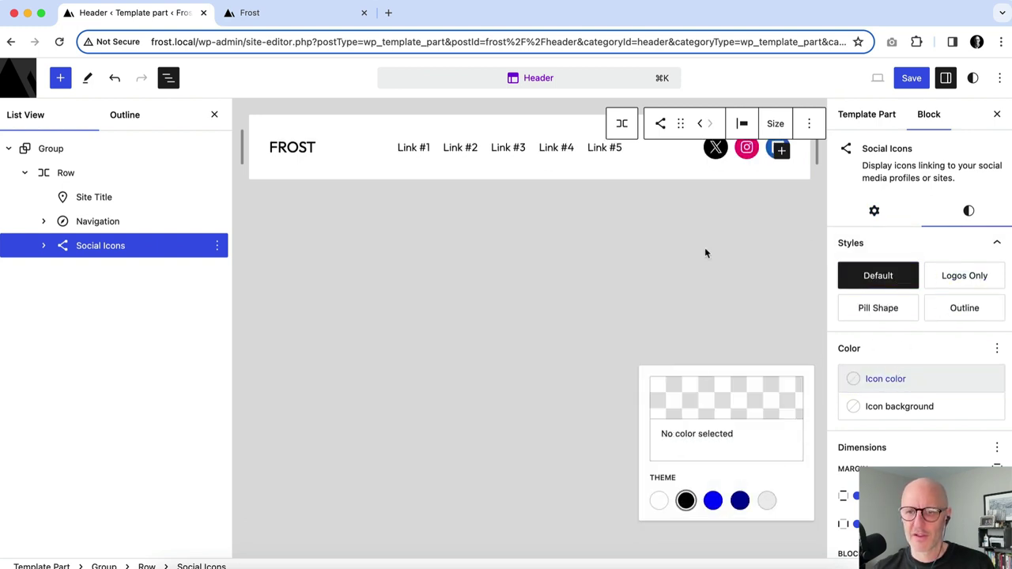
Step: Set the Social Icons size to Small and the icon background to Contrast #000000
{"action": "left_click", "coordinate": [775, 126]}
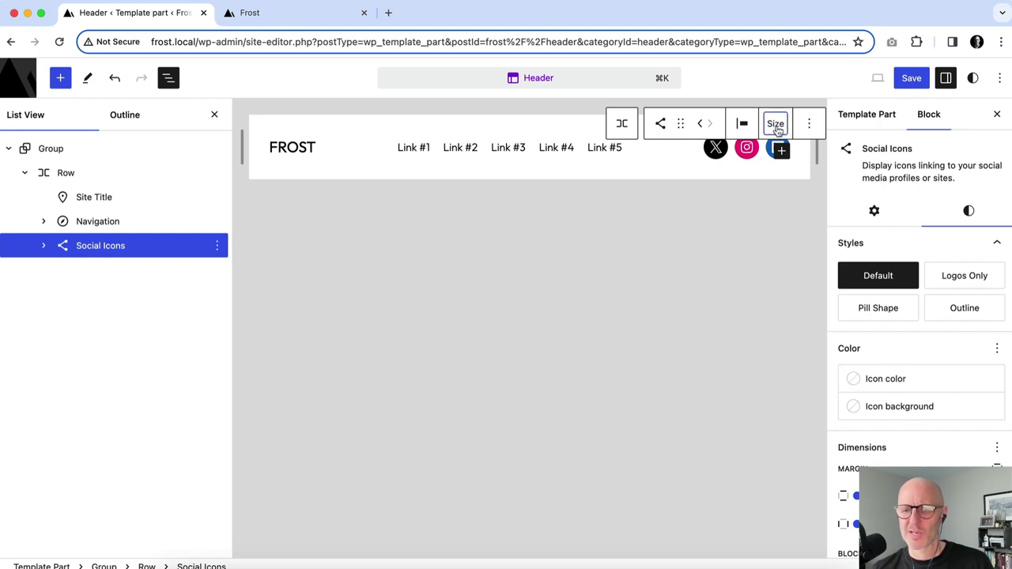
{"action": "left_click", "coordinate": [792, 167]}
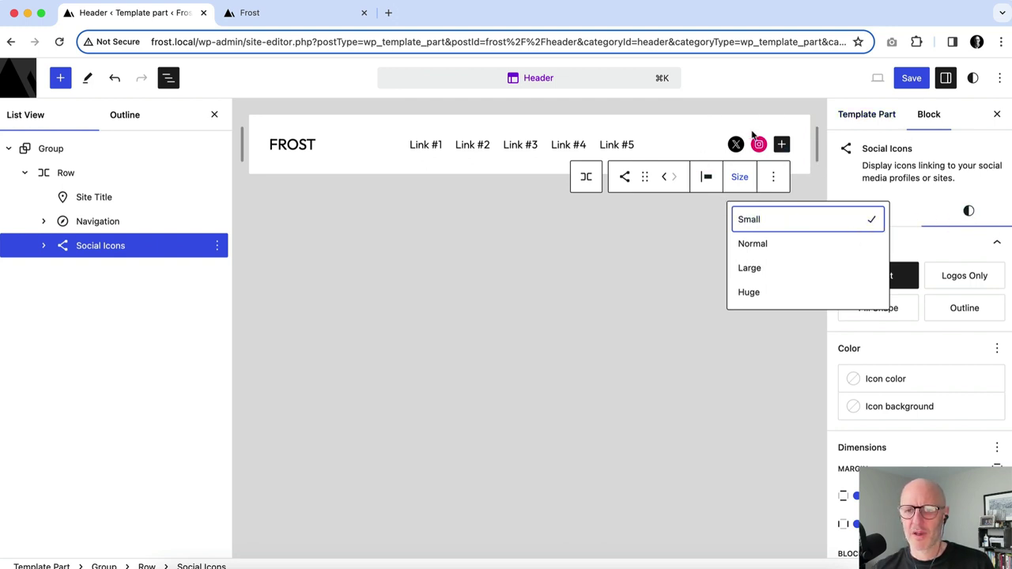
{"action": "left_click", "coordinate": [903, 403]}
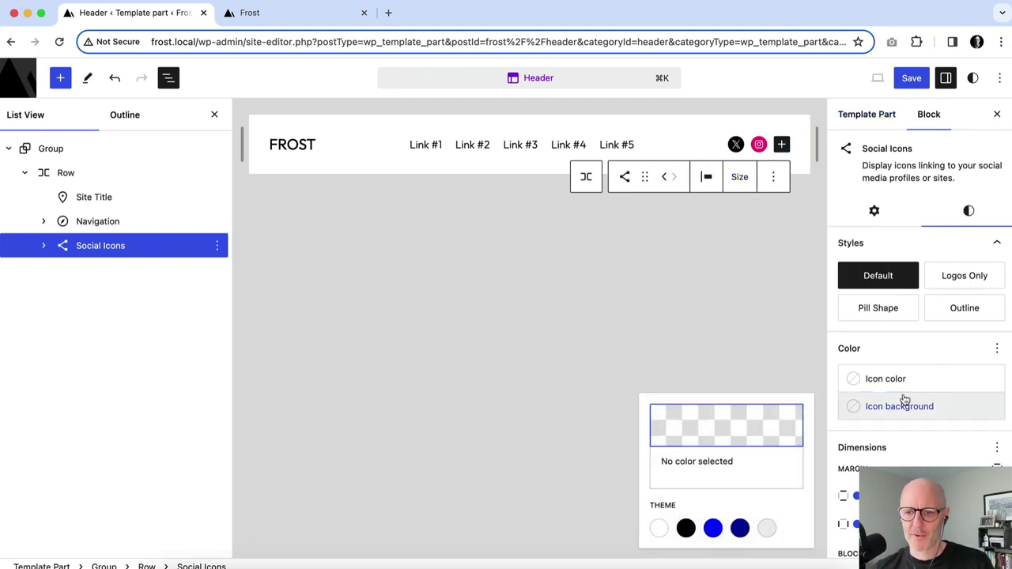
{"action": "left_click", "coordinate": [686, 530]}
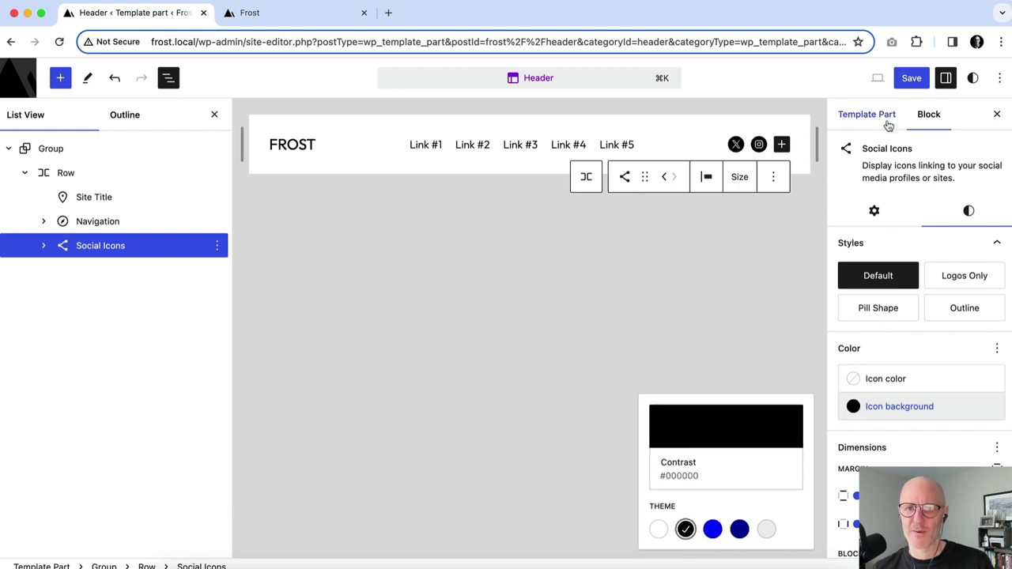
Step: Save the header template part and check the header on the reloaded Frost front-end page
{"action": "left_click", "coordinate": [913, 79]}
{"action": "left_click", "coordinate": [909, 77]}
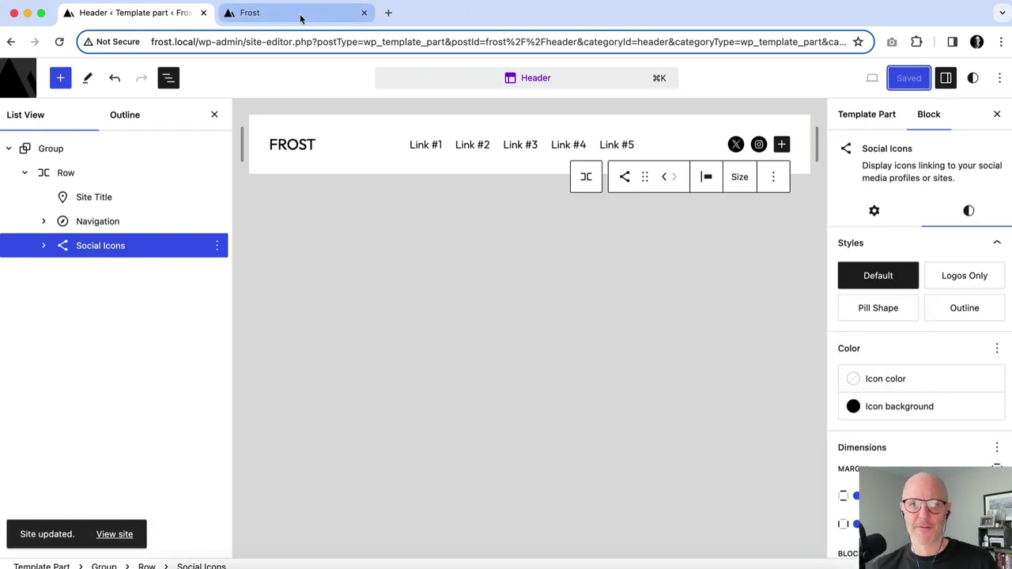
{"action": "left_click", "coordinate": [294, 15]}
{"action": "key", "text": "super+r"}
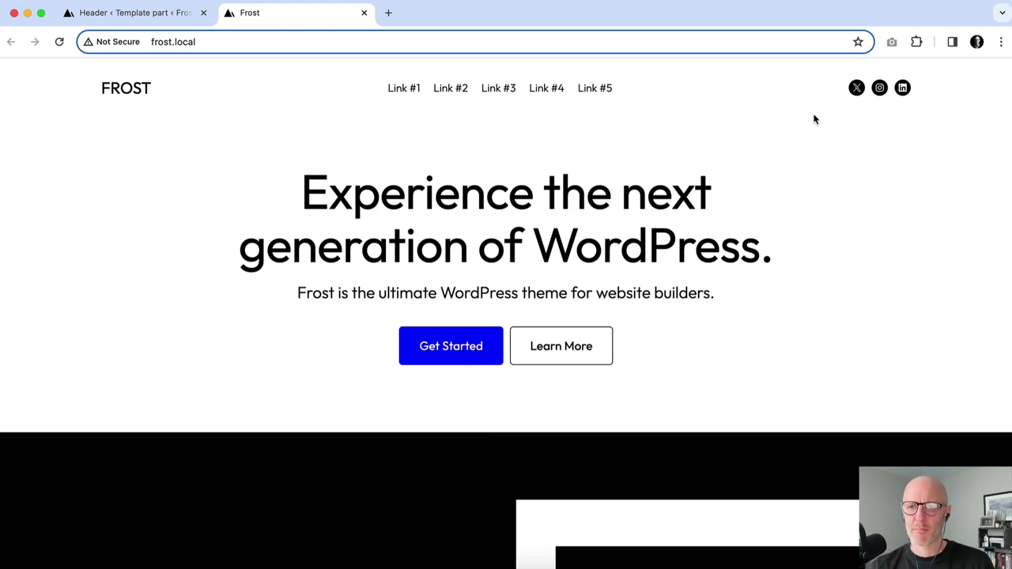
{"action": "scroll", "coordinate": [669, 102], "scroll_direction": "down", "scroll_amount": 2}
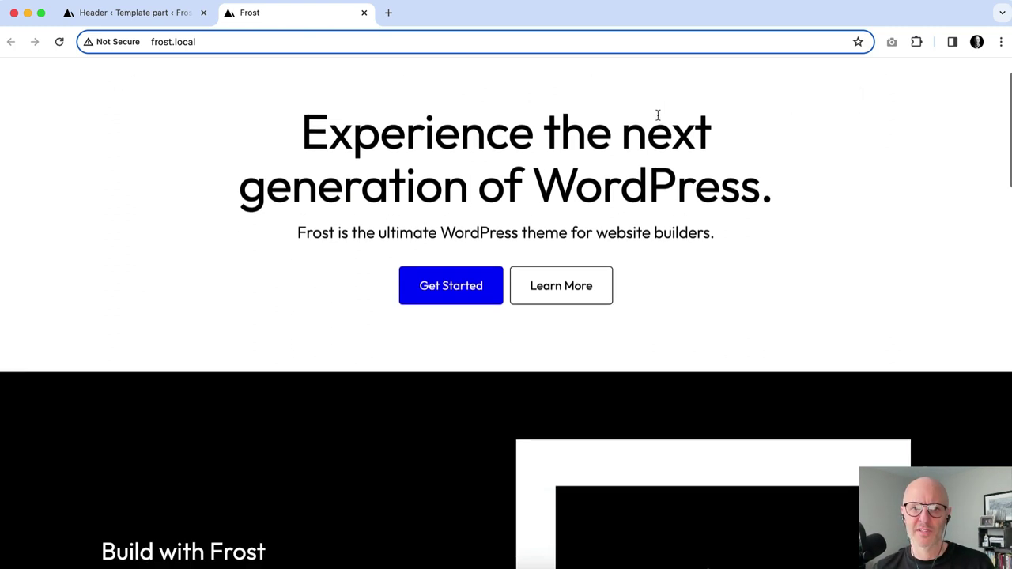
{"action": "scroll", "coordinate": [657, 115], "scroll_direction": "up", "scroll_amount": 2}
Step: Examine the header Row block's layout settings in the editor and compare them with the front-end header
{"action": "left_click", "coordinate": [138, 15]}
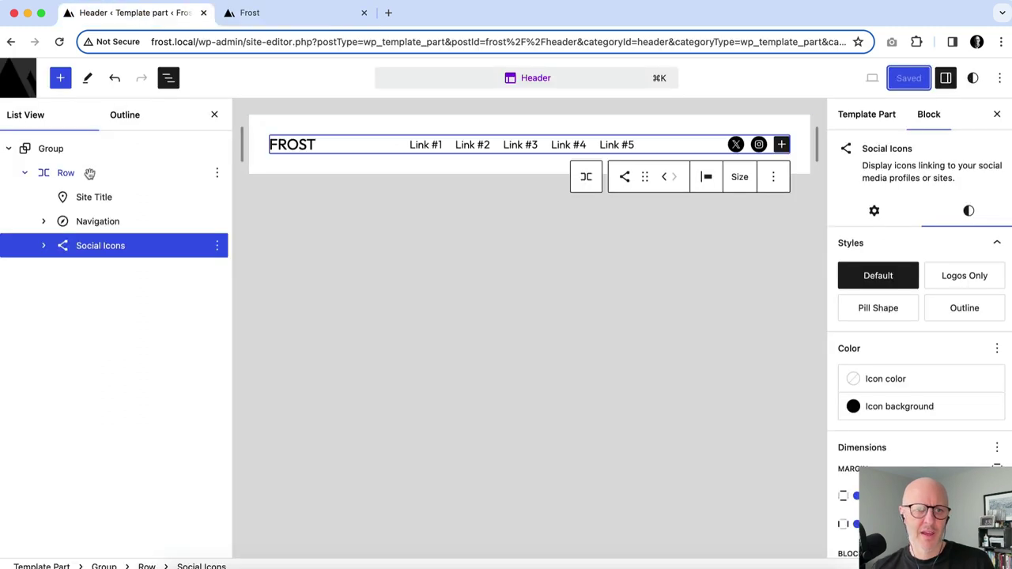
{"action": "left_click", "coordinate": [91, 173]}
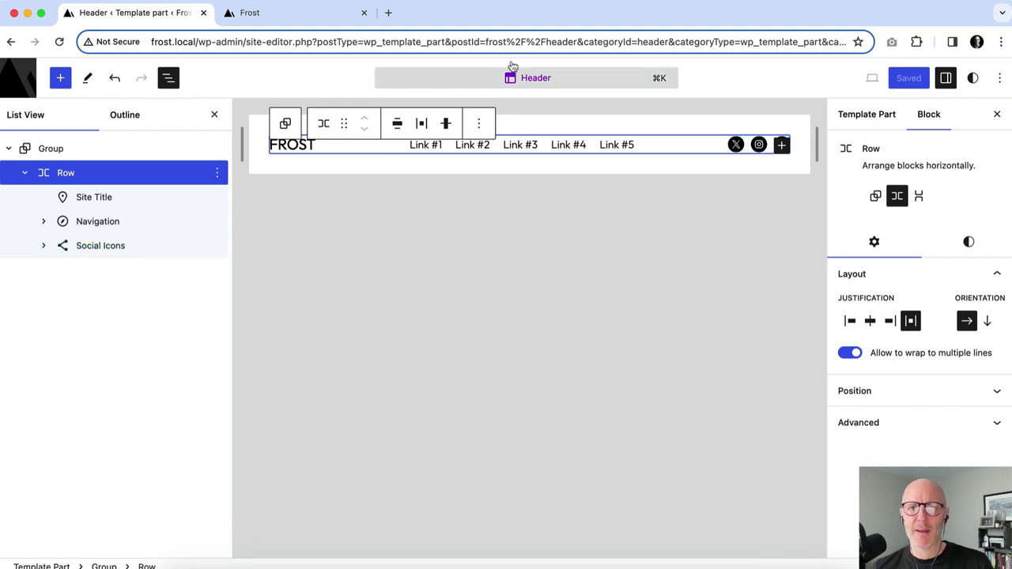
{"action": "left_click", "coordinate": [288, 15]}
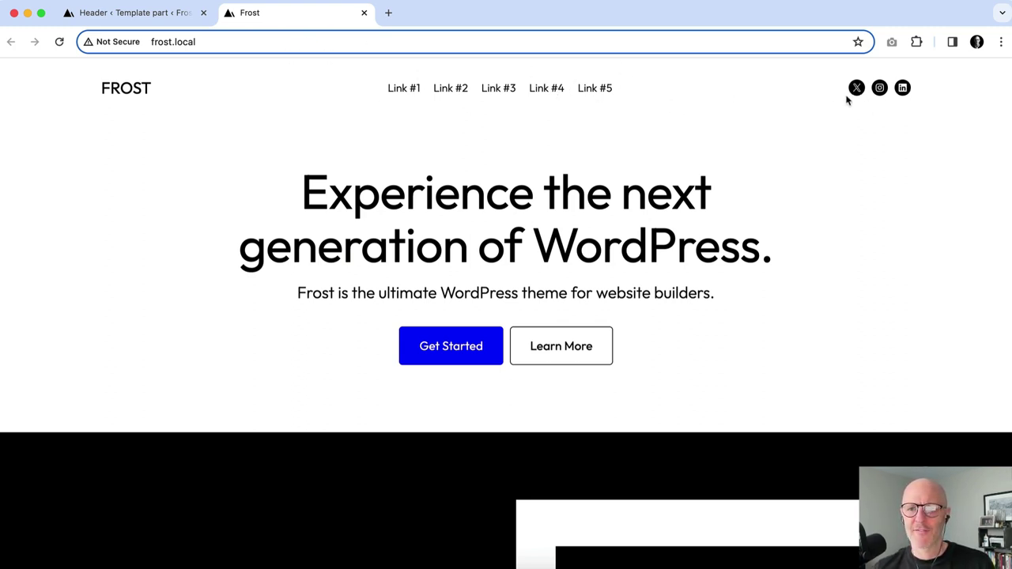
{"action": "left_click", "coordinate": [162, 13]}
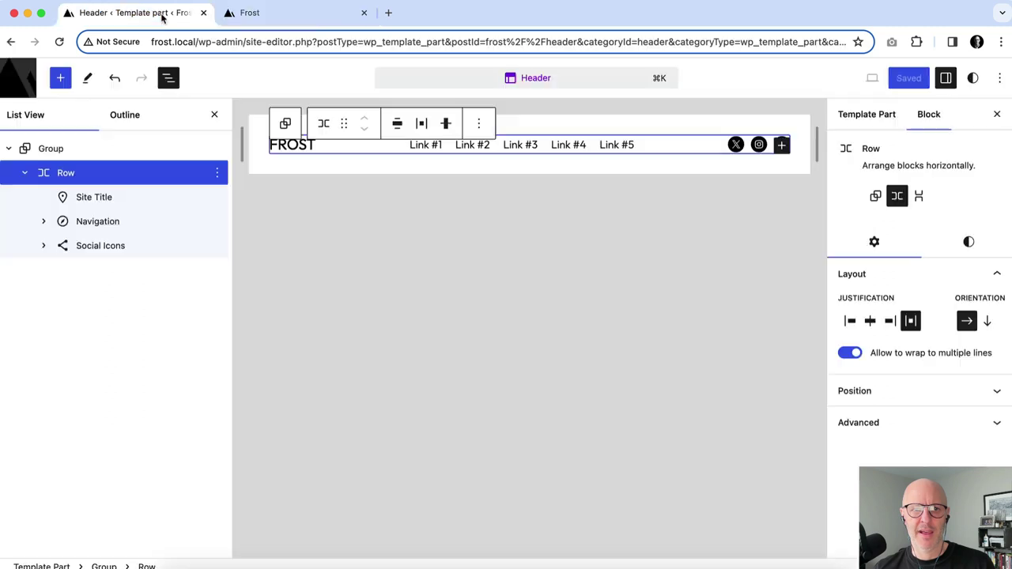
Step: Add a Facebook icon after the LinkedIn icon in the Social Icons block and set its link to #
{"action": "left_click", "coordinate": [109, 246]}
{"action": "left_click", "coordinate": [781, 146]}
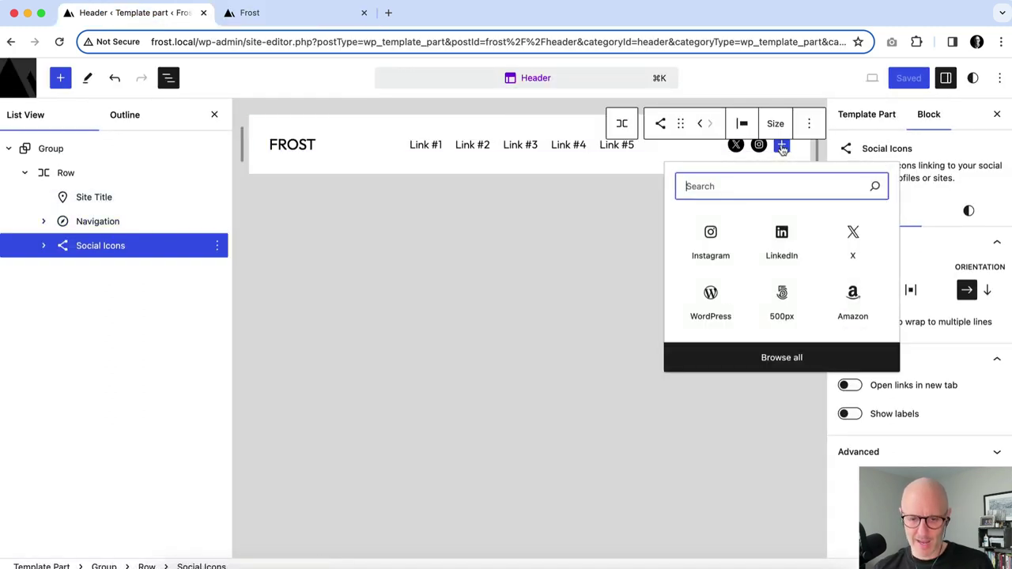
{"action": "type", "text": "f"}
{"action": "left_click", "coordinate": [718, 238]}
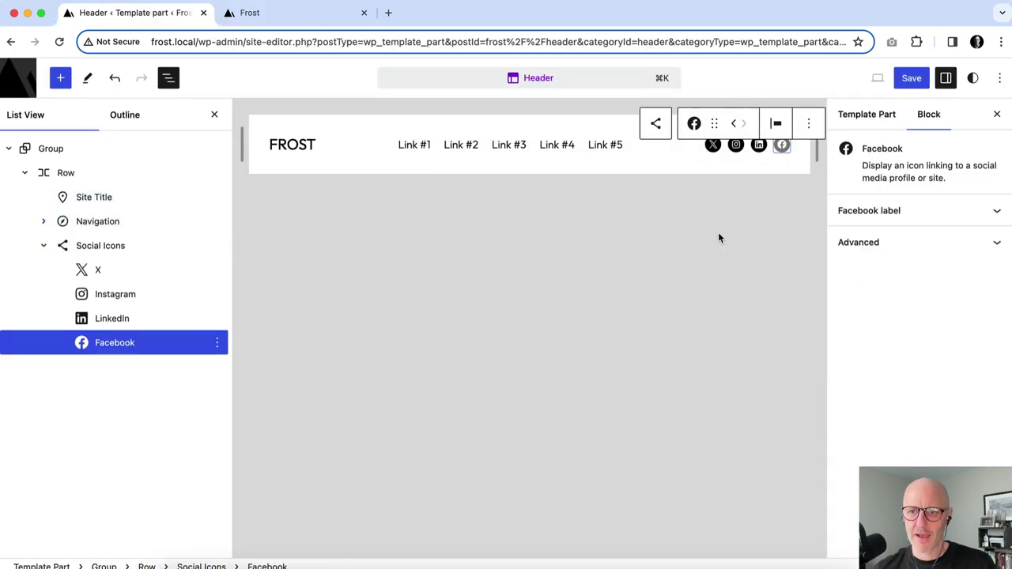
{"action": "left_click", "coordinate": [777, 150]}
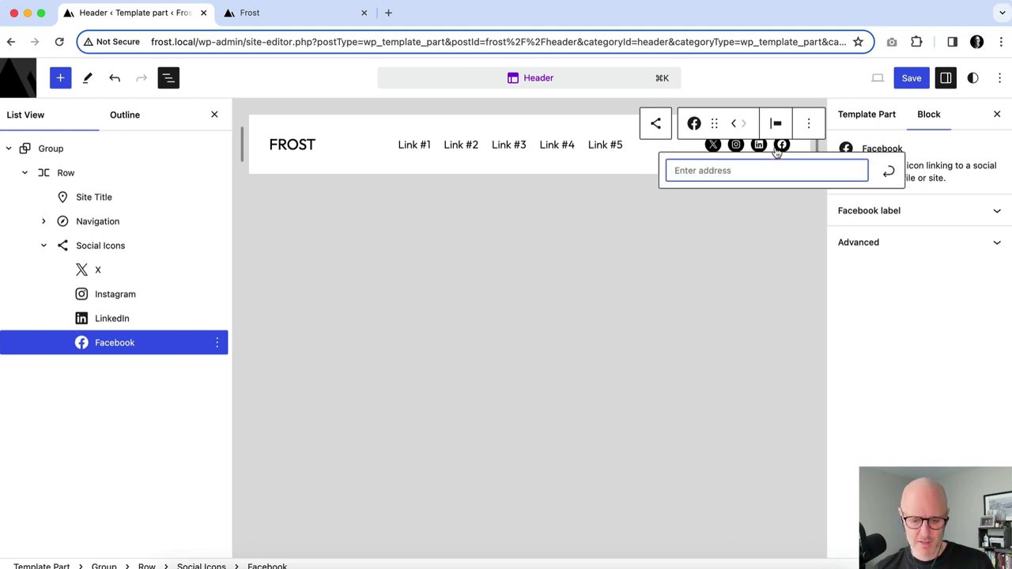
{"action": "type", "text": "#"}
{"action": "left_click", "coordinate": [889, 172]}
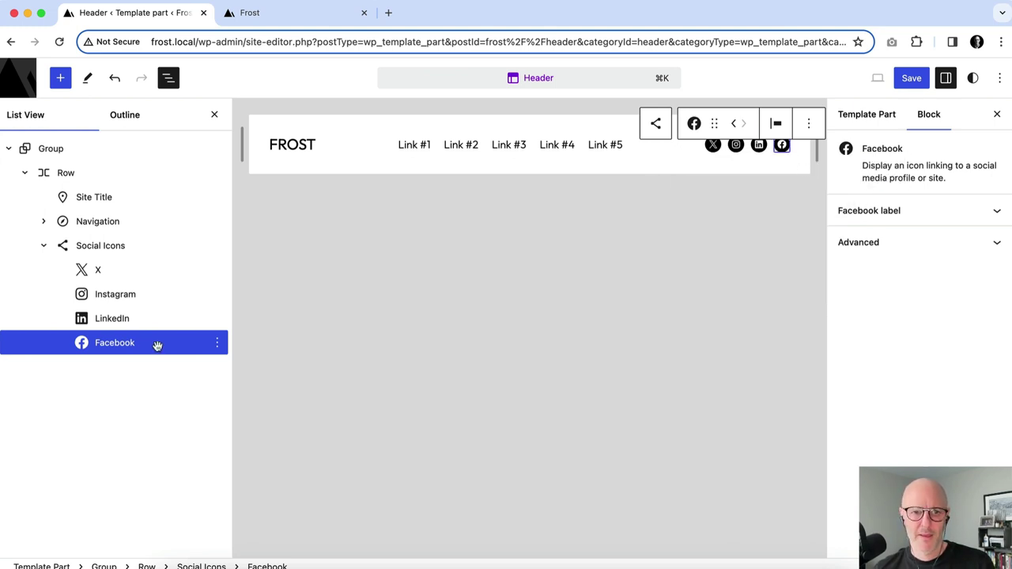
Step: Add a YouTube icon after the Facebook icon in the Social Icons block and set its link to #
{"action": "left_click", "coordinate": [107, 246]}
{"action": "left_click", "coordinate": [781, 146]}
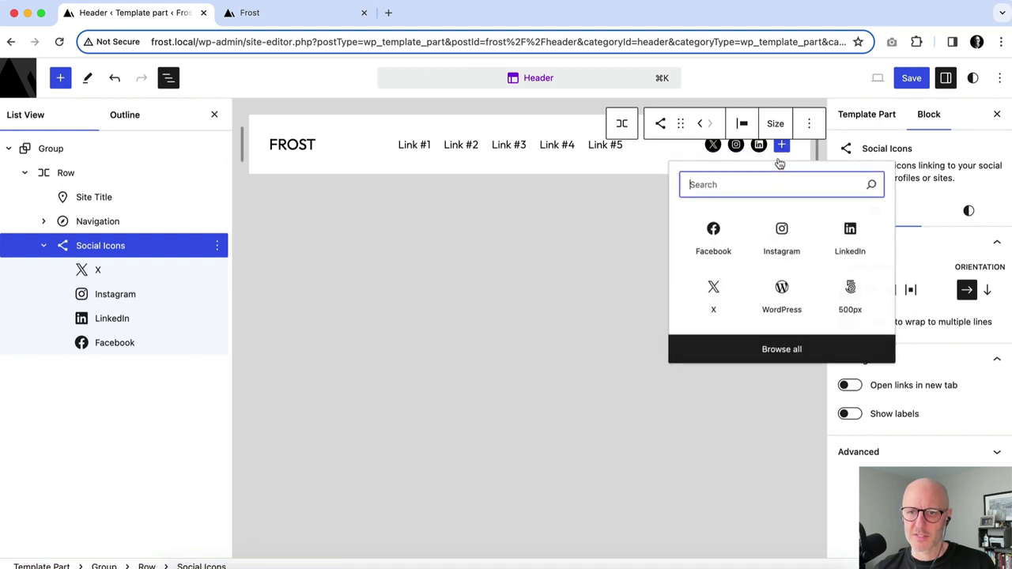
{"action": "type", "text": "you"}
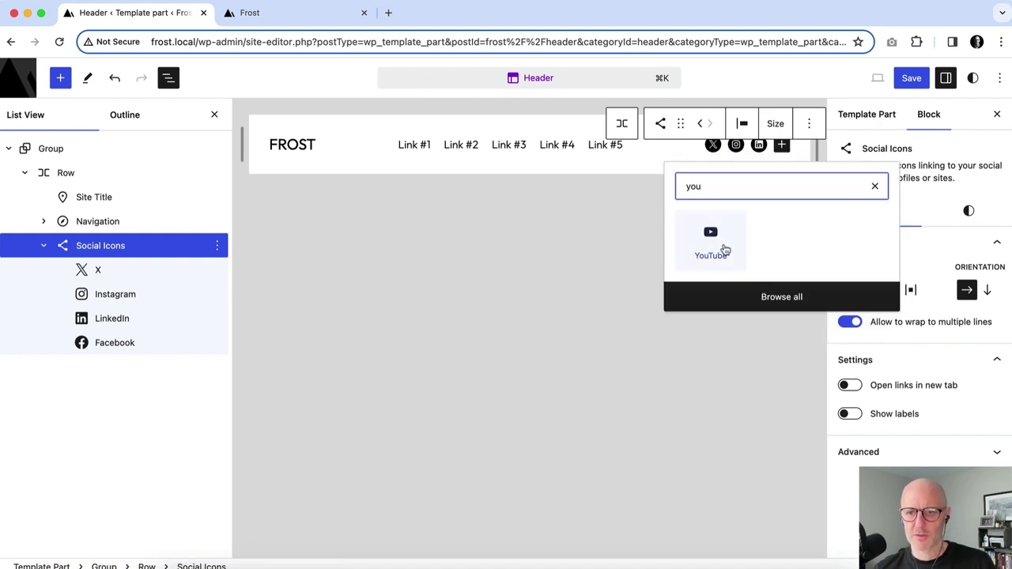
{"action": "left_click", "coordinate": [707, 237]}
{"action": "left_click", "coordinate": [781, 145]}
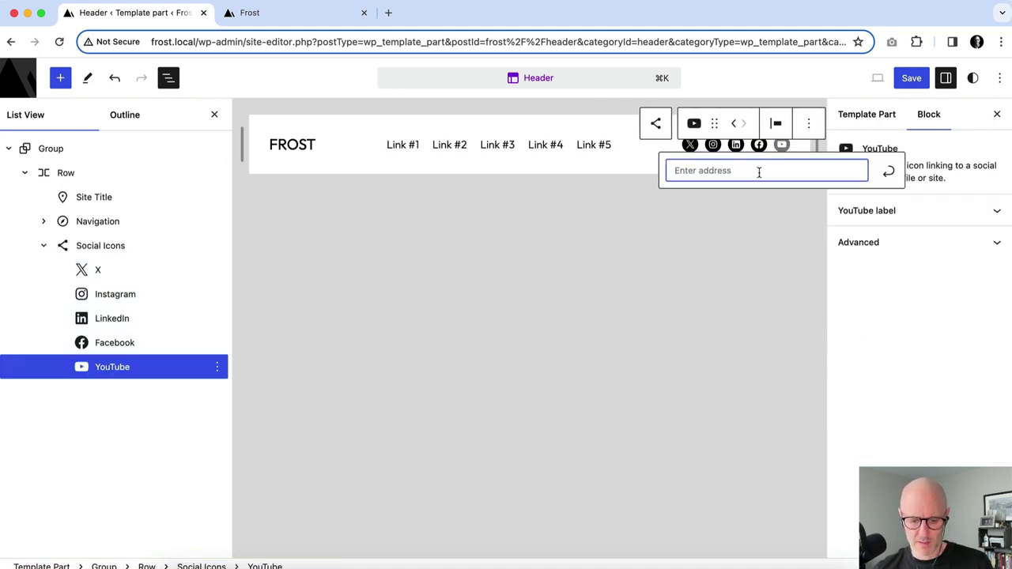
{"action": "type", "text": "#"}
{"action": "left_click", "coordinate": [884, 176]}
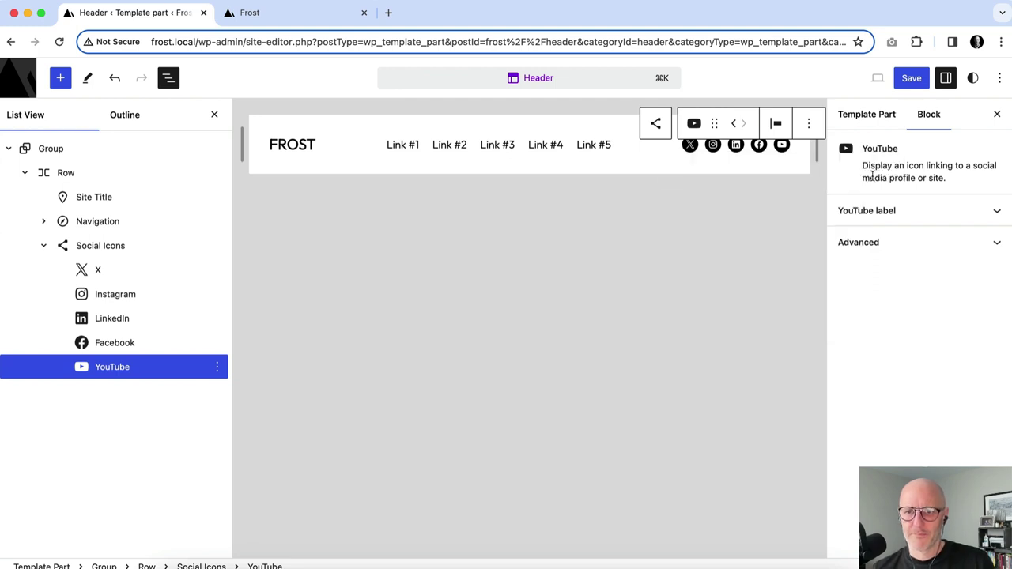
Step: Save the header template part and check the five social icons on the reloaded Frost front-end page
{"action": "left_click", "coordinate": [909, 78]}
{"action": "left_click", "coordinate": [907, 78]}
{"action": "left_click", "coordinate": [293, 13]}
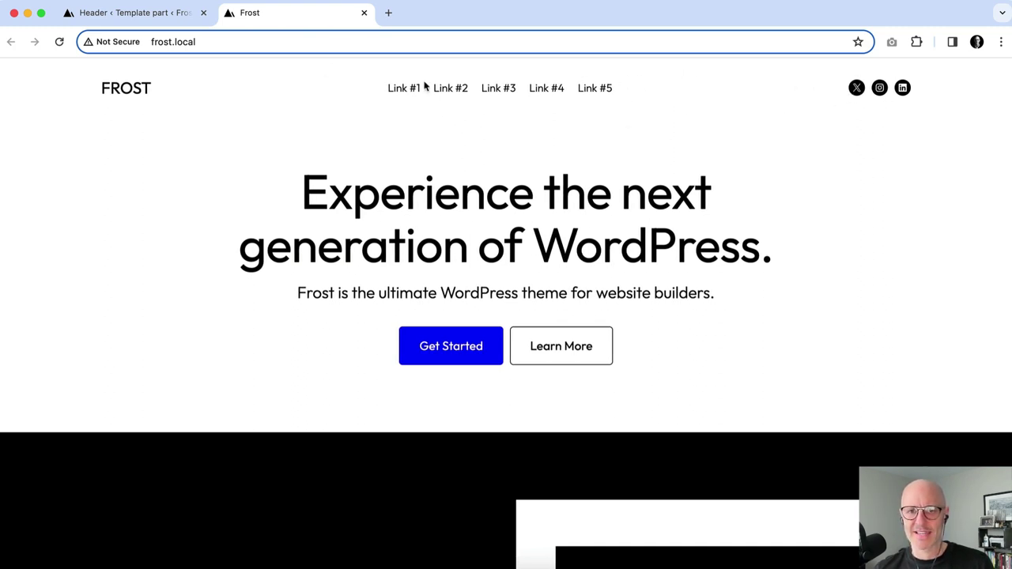
{"action": "key", "text": "super+r"}
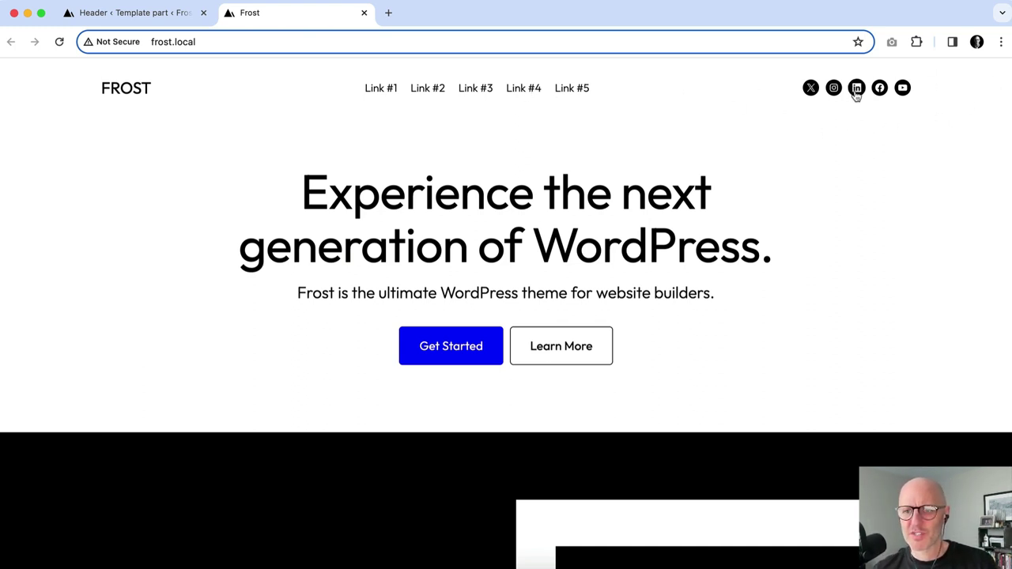
Step: Set the Social Icons block's horizontal block spacing to a custom value, trying 15 px before settling on 5 px
{"action": "left_click", "coordinate": [162, 16]}
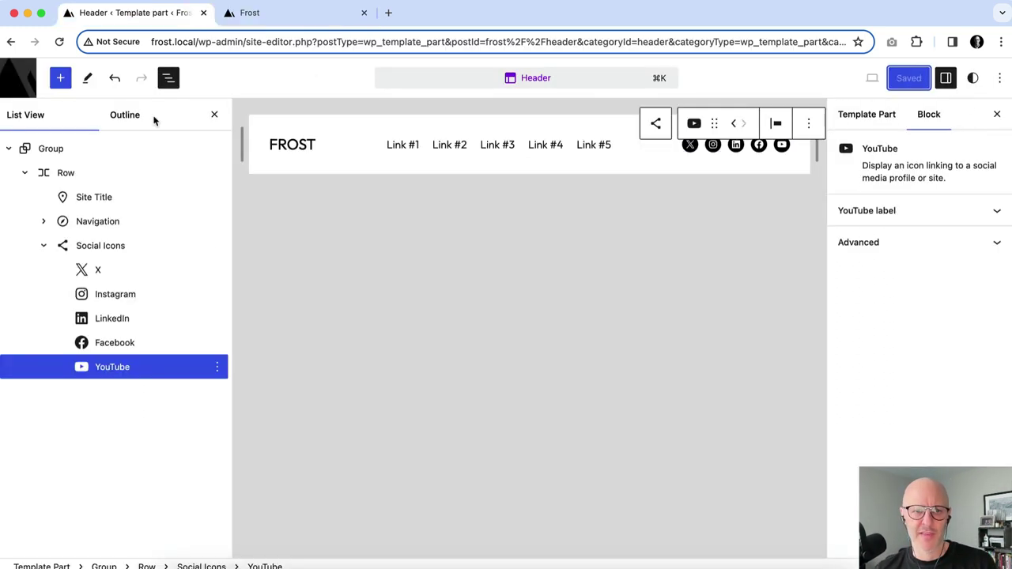
{"action": "left_click", "coordinate": [118, 245]}
{"action": "left_click", "coordinate": [968, 210]}
{"action": "scroll", "coordinate": [951, 370], "scroll_direction": "down", "scroll_amount": 3}
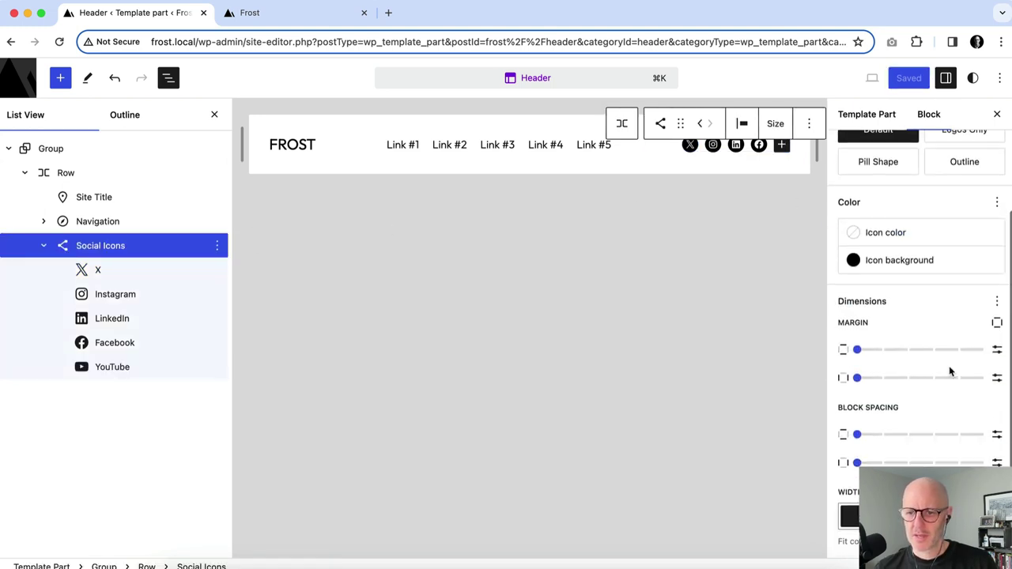
{"action": "left_click", "coordinate": [996, 463]}
{"action": "left_click", "coordinate": [872, 463]}
{"action": "type", "text": "15"}
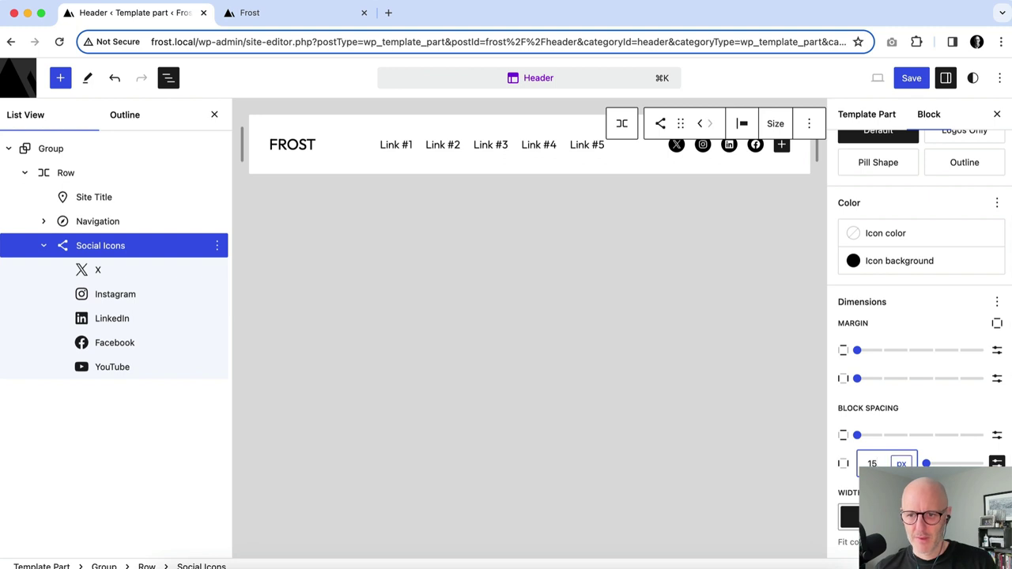
{"action": "type", "text": "5"}
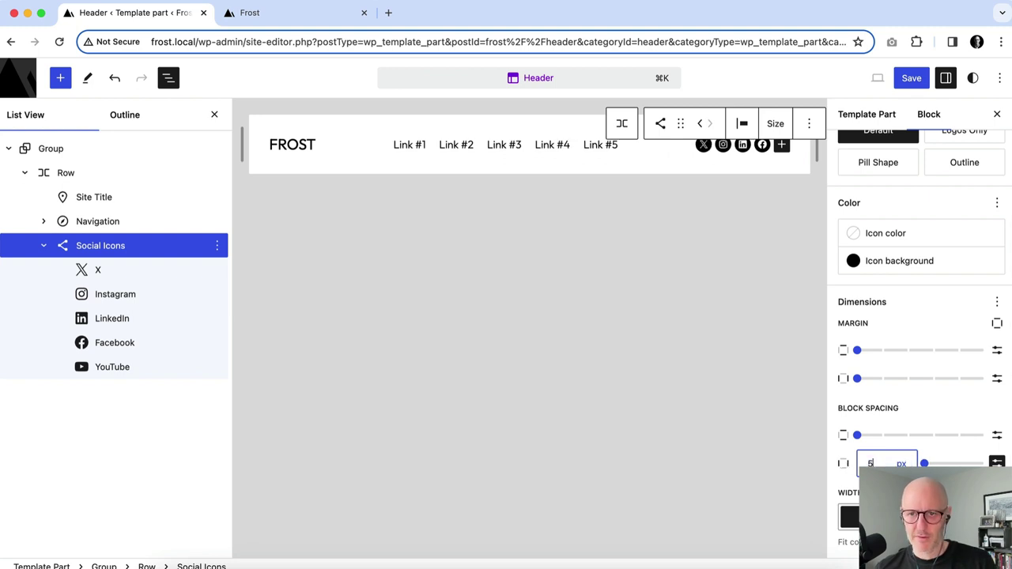
Step: Save the header with the new icon spacing and reload the Frost front-end page to check it
{"action": "left_click", "coordinate": [911, 79]}
{"action": "left_click", "coordinate": [909, 81]}
{"action": "left_click", "coordinate": [339, 18]}
{"action": "key", "text": "super+r"}
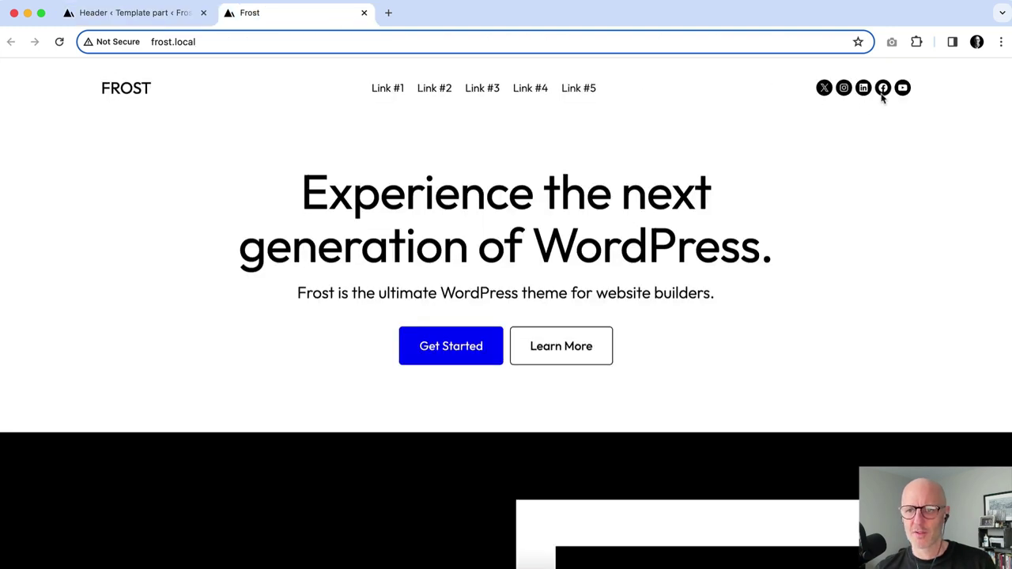
Step: Give the Social Icons block a fixed width of 200 px
{"action": "left_click", "coordinate": [166, 14]}
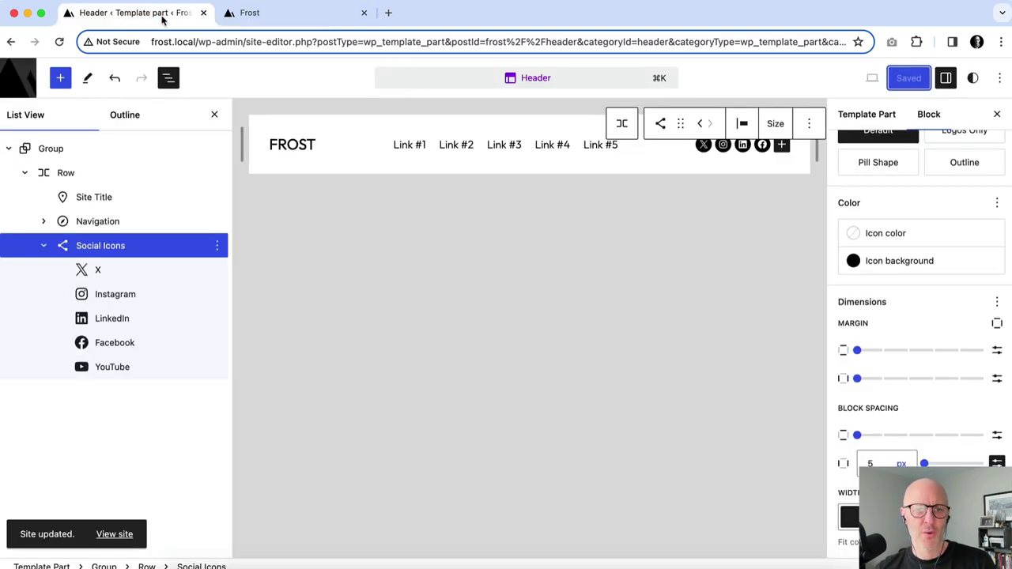
{"action": "left_click", "coordinate": [113, 246]}
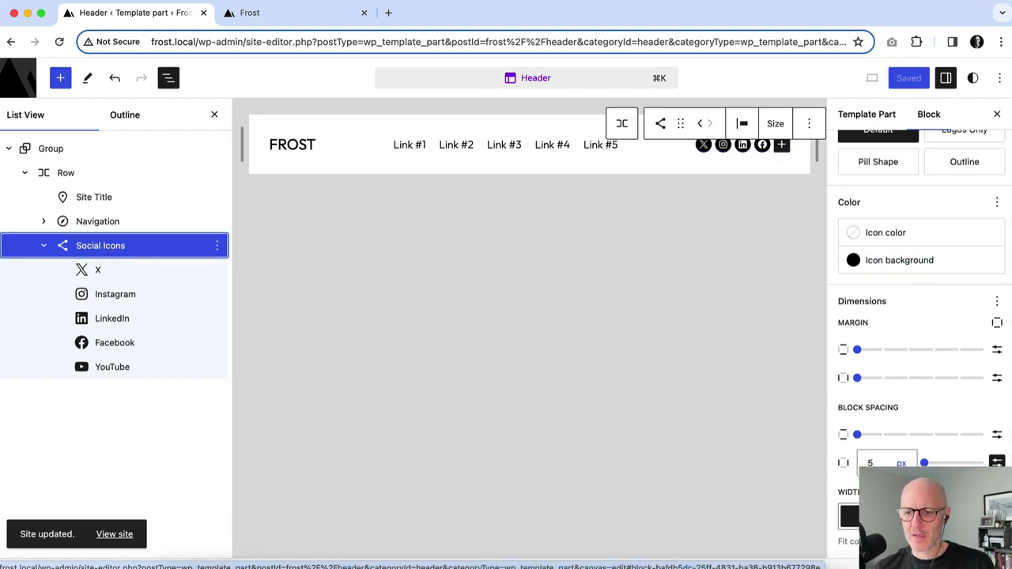
{"action": "left_click", "coordinate": [923, 462]}
{"action": "scroll", "coordinate": [942, 456], "scroll_direction": "down", "scroll_amount": 1}
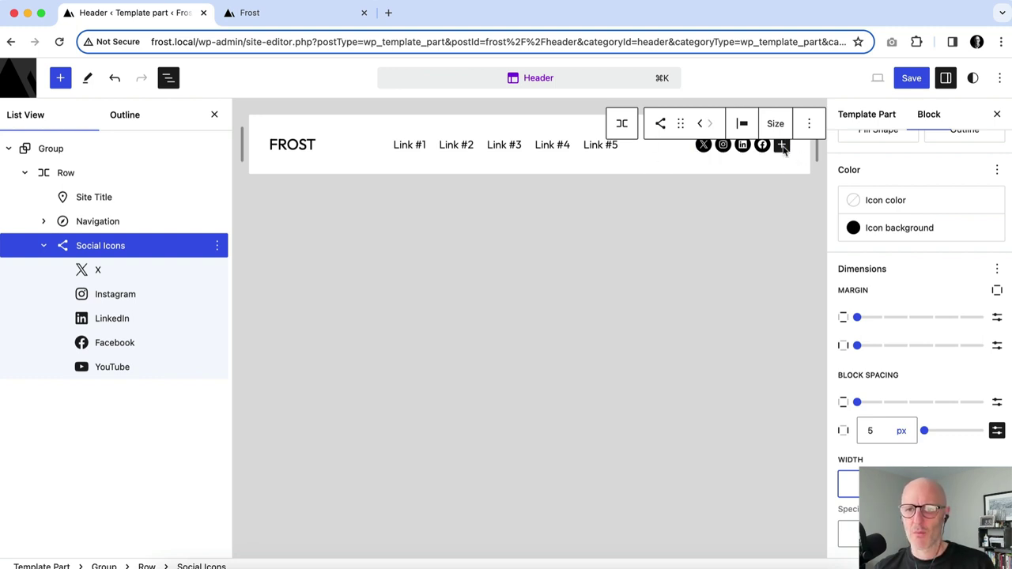
{"action": "left_click", "coordinate": [848, 533]}
{"action": "type", "text": "20"}
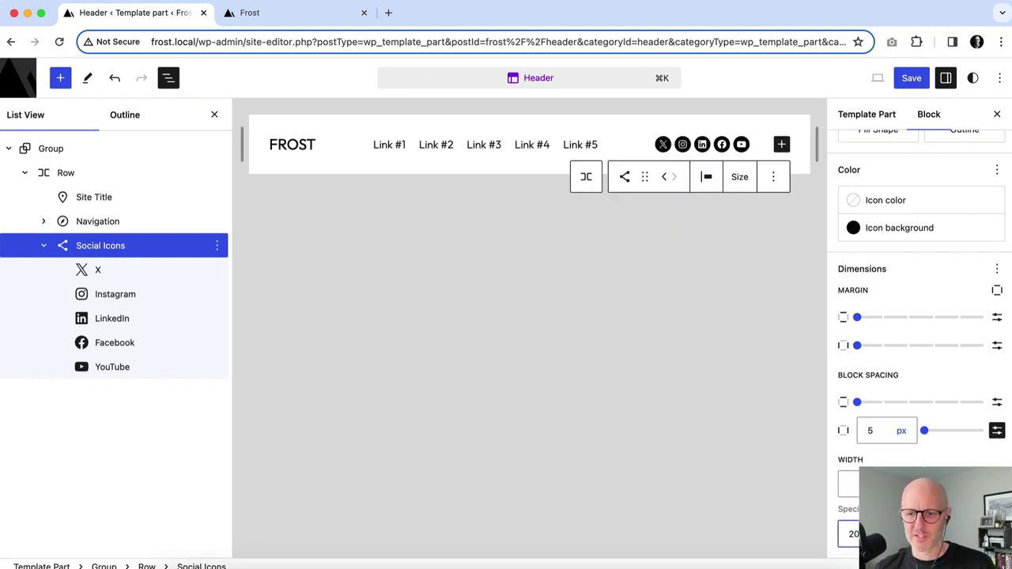
Step: Save the fixed-width Social Icons change and check the header on the reloaded Frost front-end page
{"action": "left_click", "coordinate": [311, 16]}
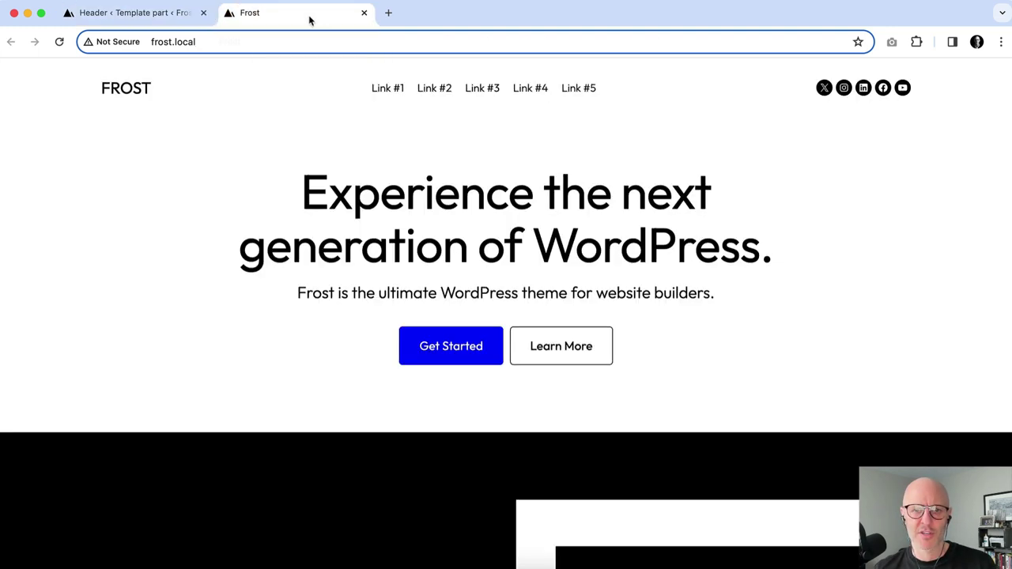
{"action": "left_click", "coordinate": [166, 15]}
{"action": "left_click", "coordinate": [909, 77]}
{"action": "left_click", "coordinate": [864, 77]}
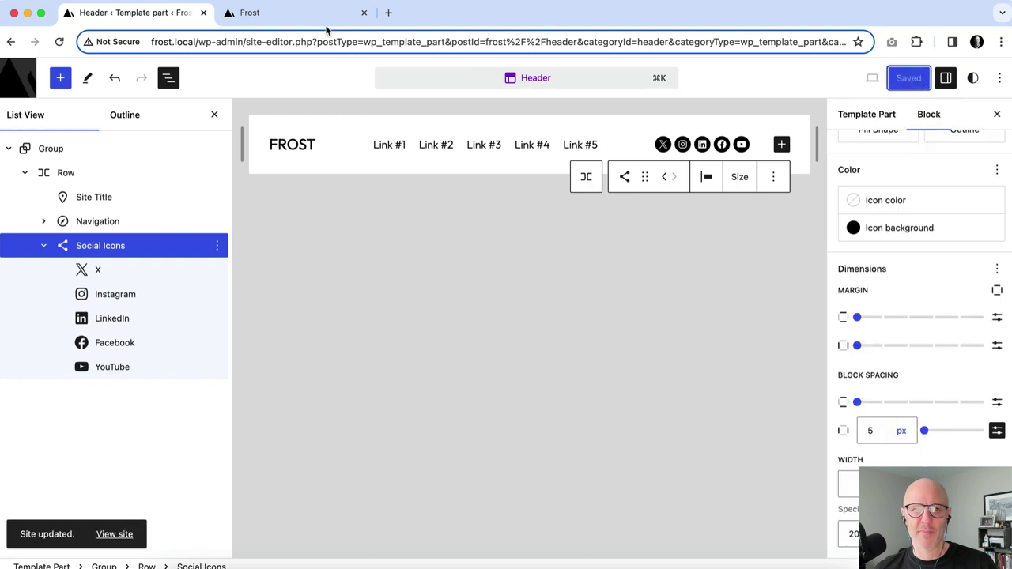
{"action": "left_click", "coordinate": [321, 19]}
{"action": "key", "text": "super+r"}
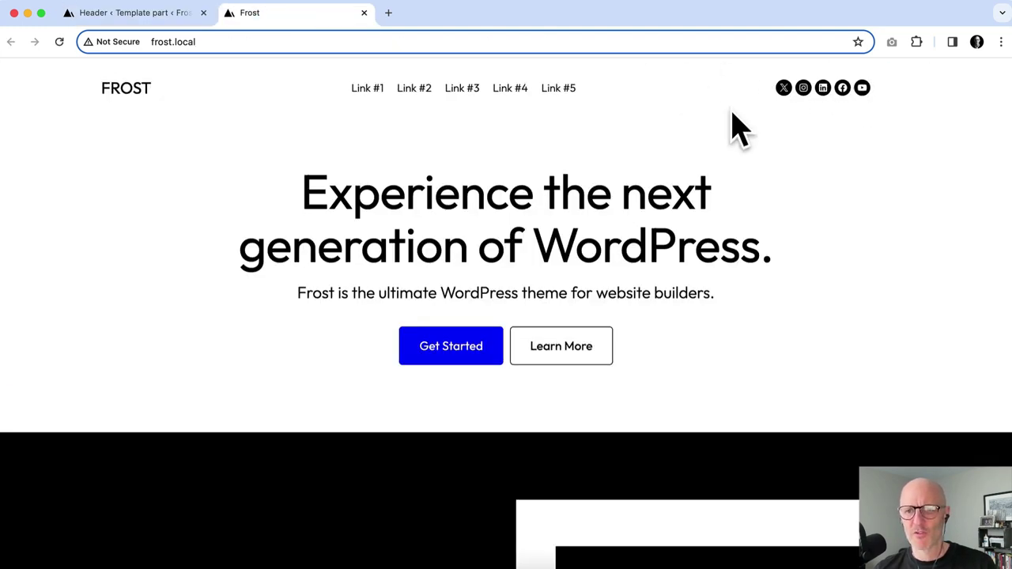
Step: Inspect the front-end social icons in the browser's developer tools and examine the wp-block-social-links list element's width
{"action": "right_click", "coordinate": [834, 89]}
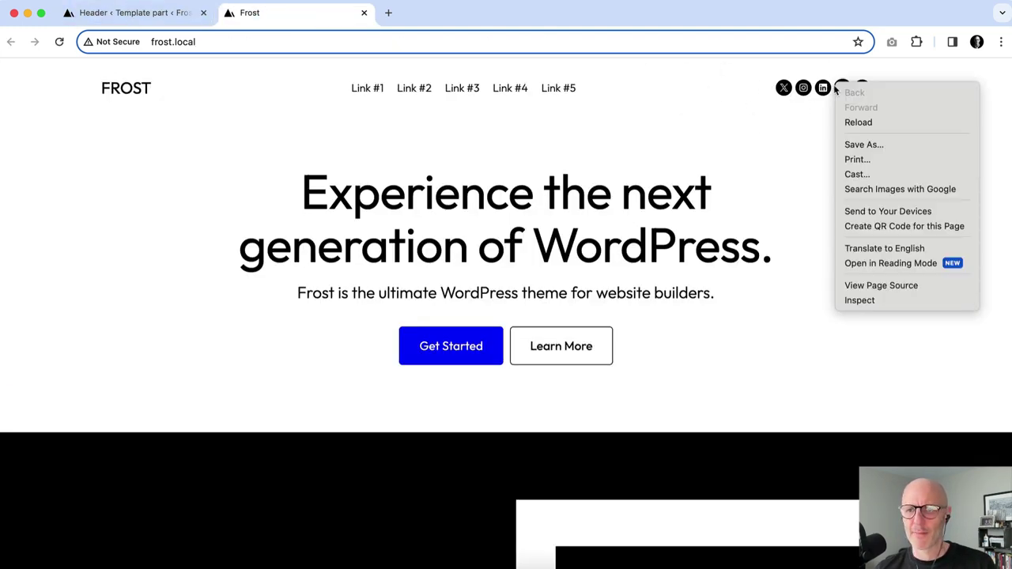
{"action": "left_click", "coordinate": [878, 298]}
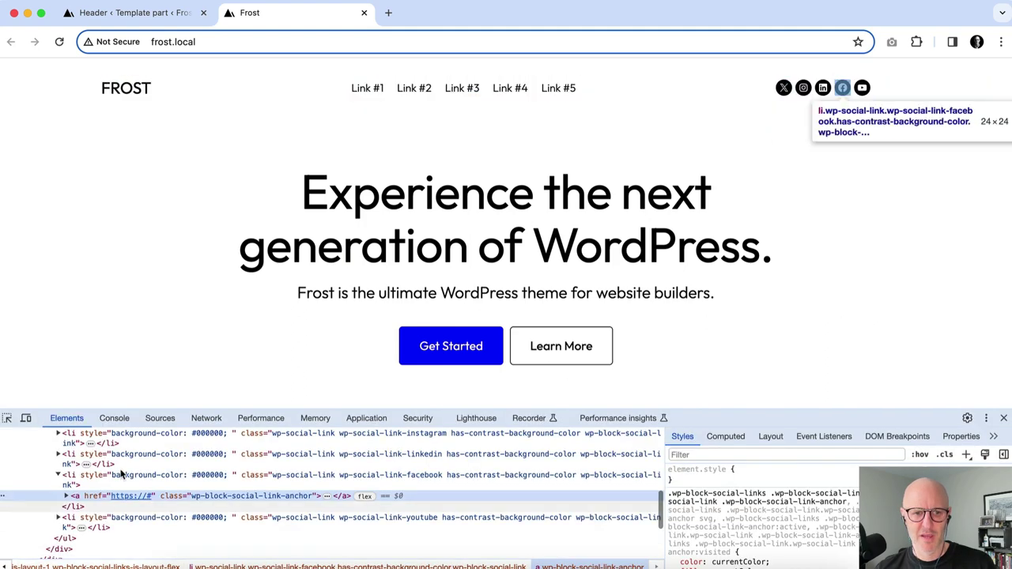
{"action": "scroll", "coordinate": [127, 457], "scroll_direction": "up", "scroll_amount": 3}
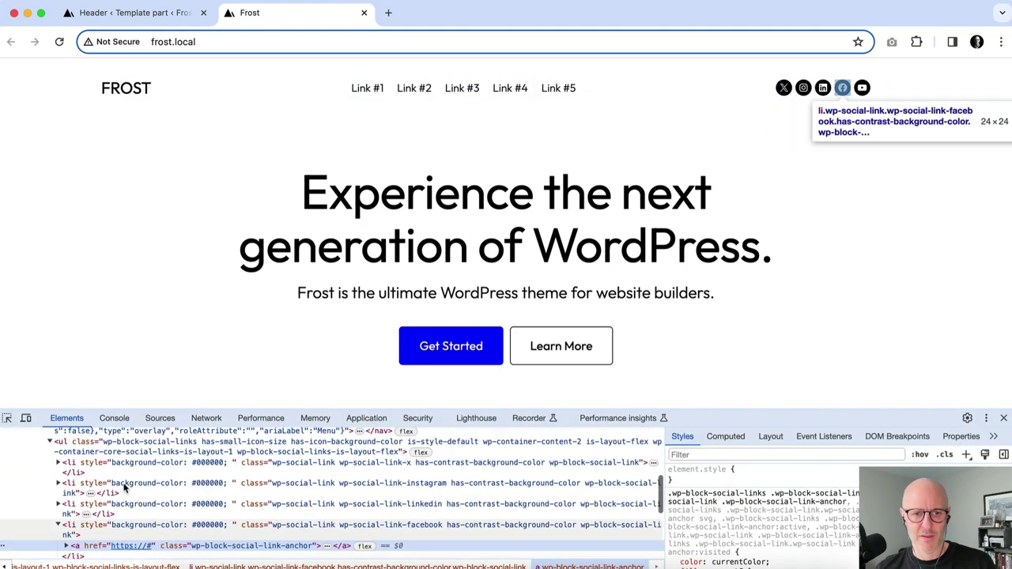
{"action": "left_click", "coordinate": [145, 445]}
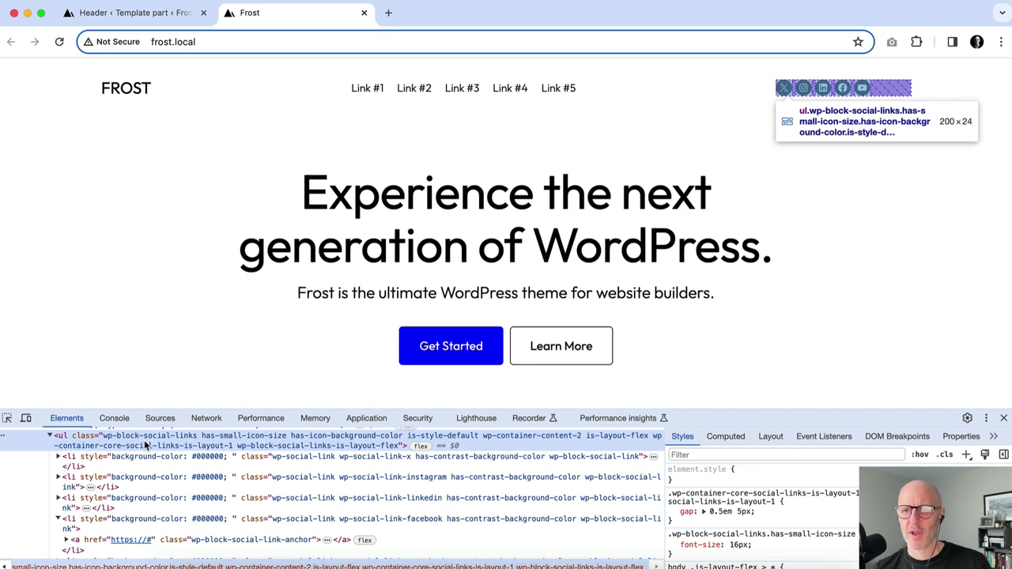
Step: Justify the items of the header's Social Icons block to the right in the site editor
{"action": "left_click", "coordinate": [157, 18]}
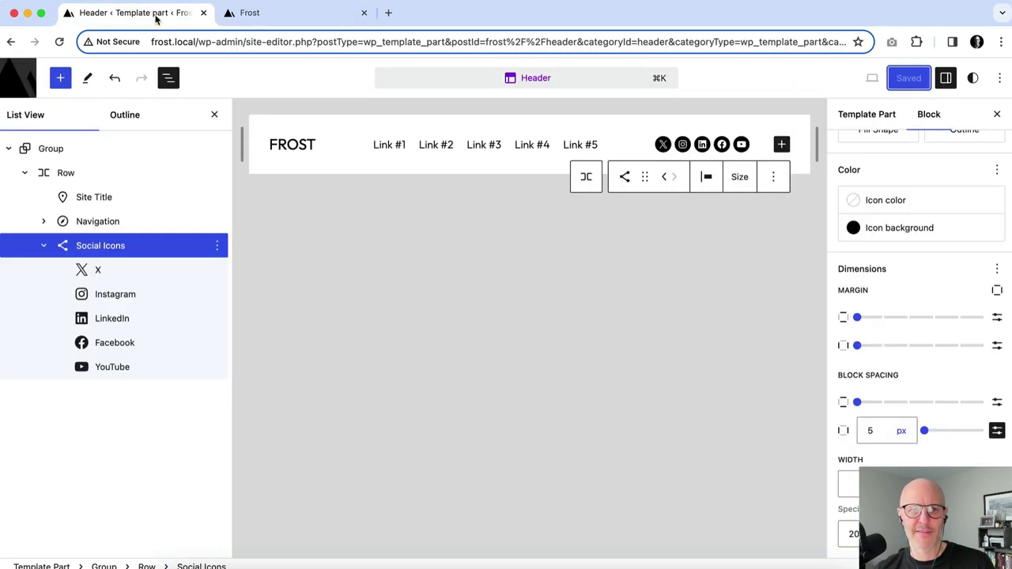
{"action": "scroll", "coordinate": [925, 273], "scroll_direction": "up", "scroll_amount": 2}
{"action": "scroll", "coordinate": [925, 273], "scroll_direction": "up", "scroll_amount": 2}
{"action": "left_click", "coordinate": [707, 181]}
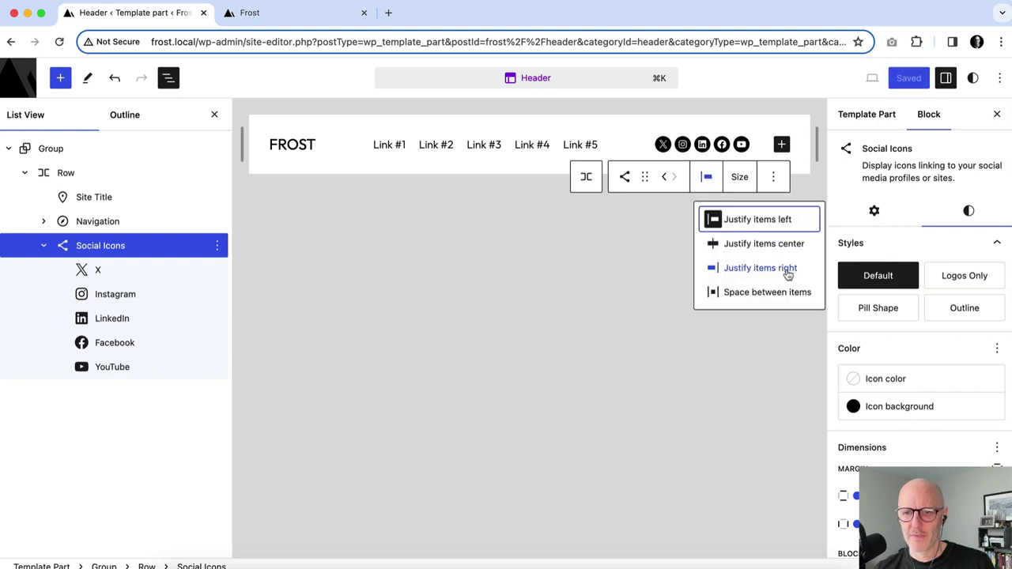
{"action": "left_click", "coordinate": [745, 270]}
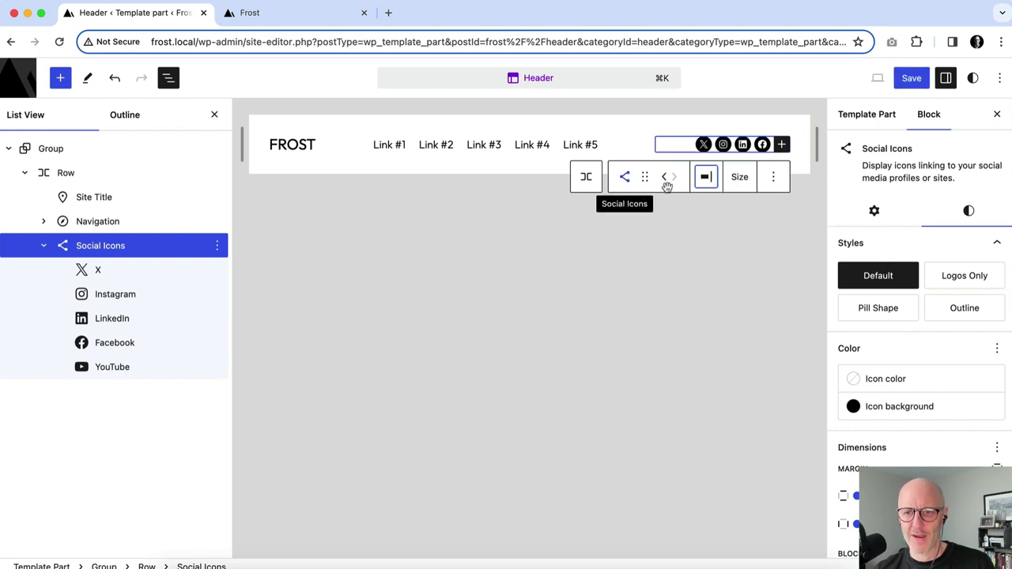
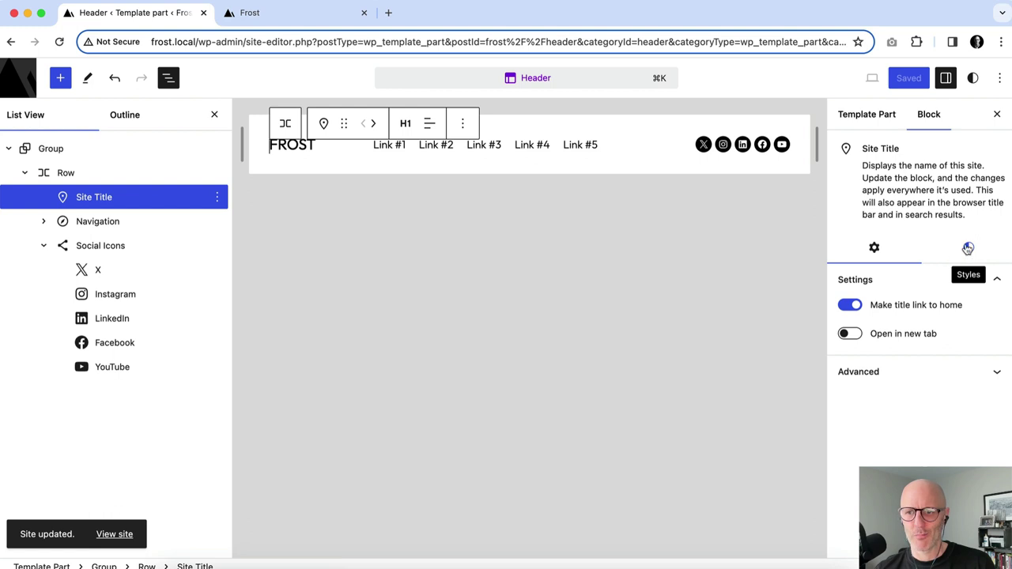
Step: Give the Site Title block a fixed width of 200 px and save the header template part
{"action": "scroll", "coordinate": [952, 340], "scroll_direction": "down", "scroll_amount": 2}
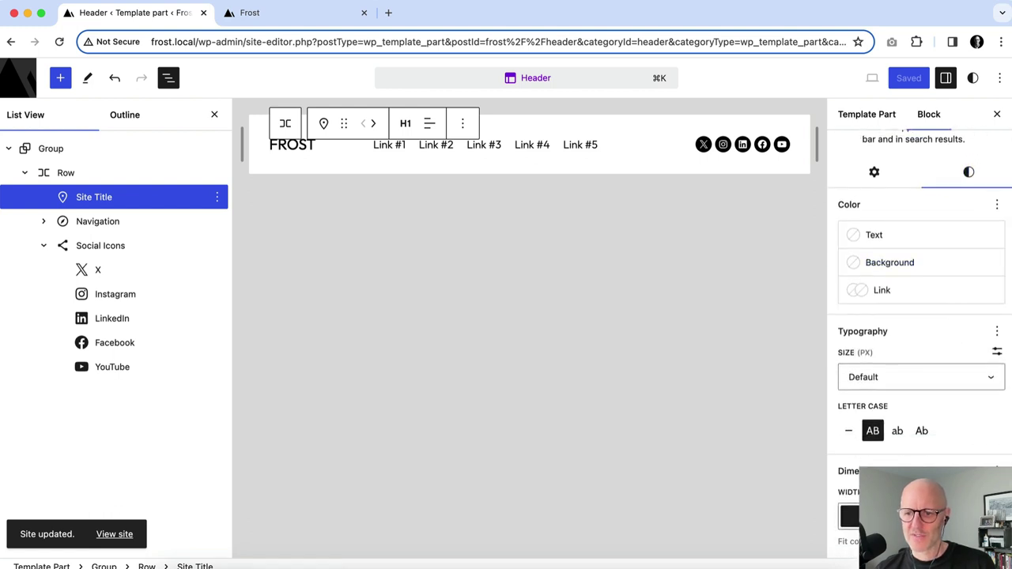
{"action": "scroll", "coordinate": [952, 340], "scroll_direction": "down", "scroll_amount": 1}
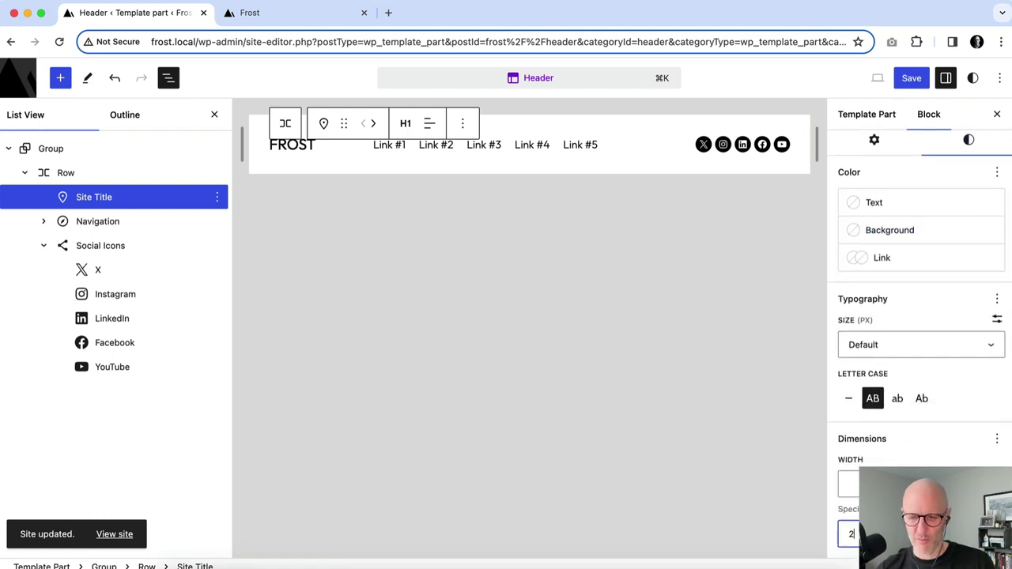
{"action": "left_click", "coordinate": [909, 80]}
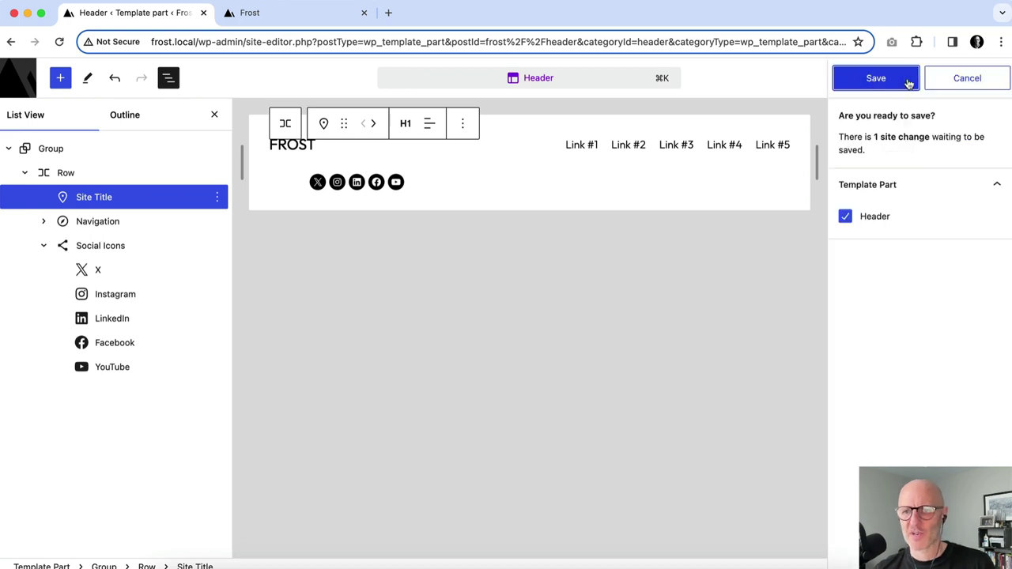
{"action": "left_click", "coordinate": [892, 83]}
Step: Reload the Frost front-end page and examine the header's site title, navigation and social links elements in the developer tools
{"action": "left_click", "coordinate": [321, 14]}
{"action": "key", "text": "super+r"}
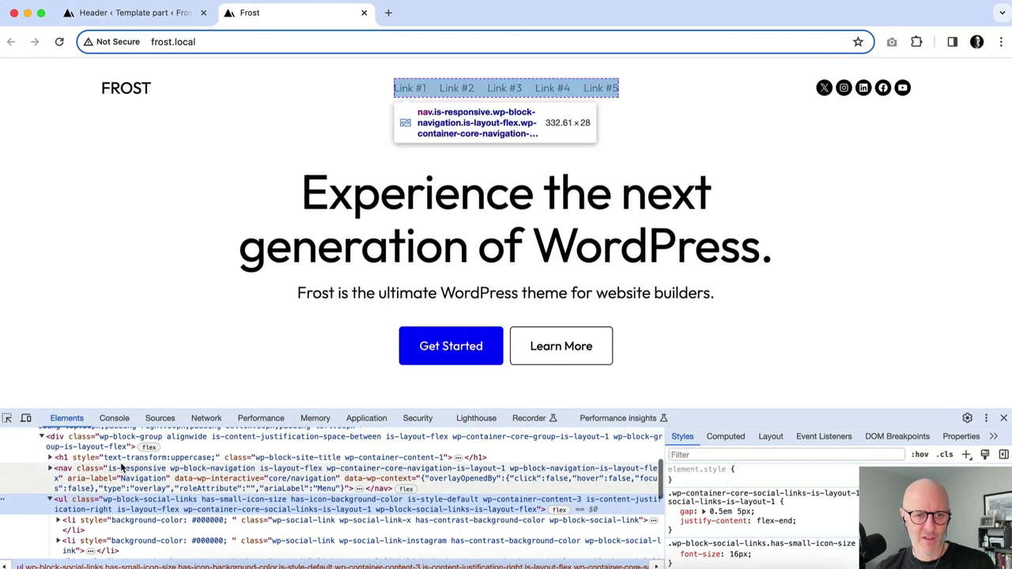
{"action": "scroll", "coordinate": [121, 468], "scroll_direction": "up", "scroll_amount": 1}
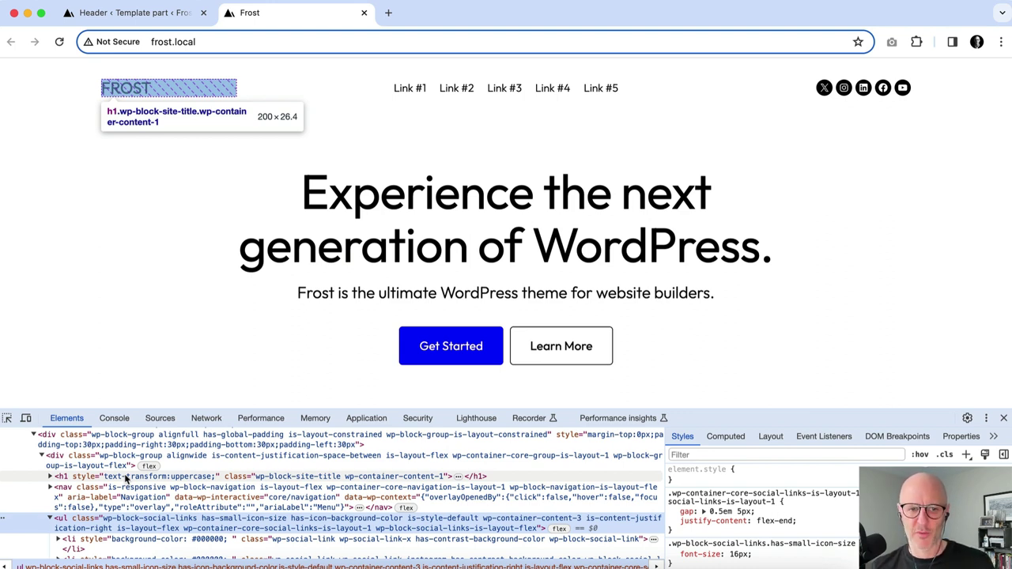
{"action": "left_click", "coordinate": [49, 487]}
{"action": "left_click", "coordinate": [50, 487]}
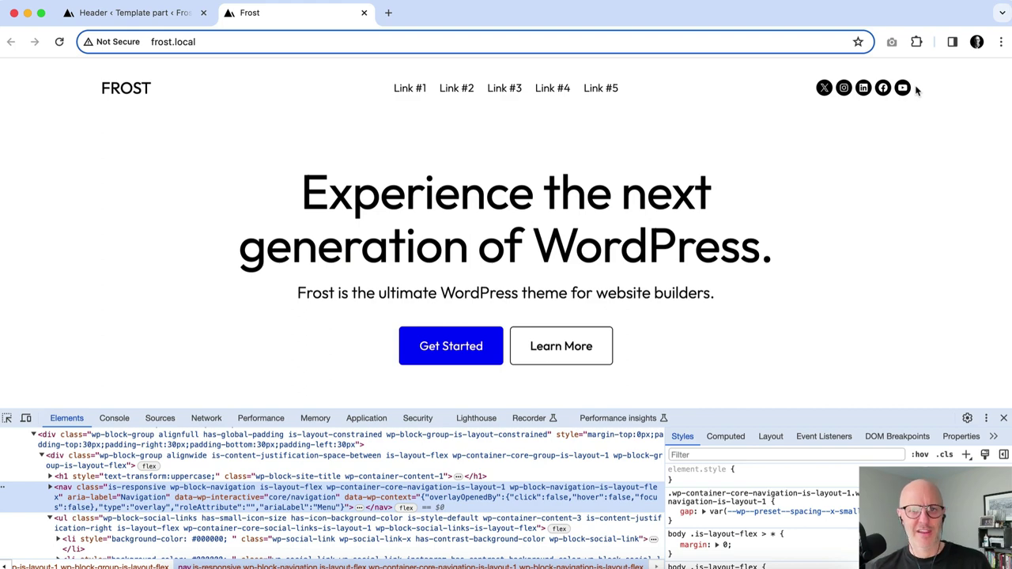
Step: Revert the Header template part to the theme's original version and return to the Frost front-end page
{"action": "left_click", "coordinate": [158, 13]}
{"action": "left_click", "coordinate": [22, 90]}
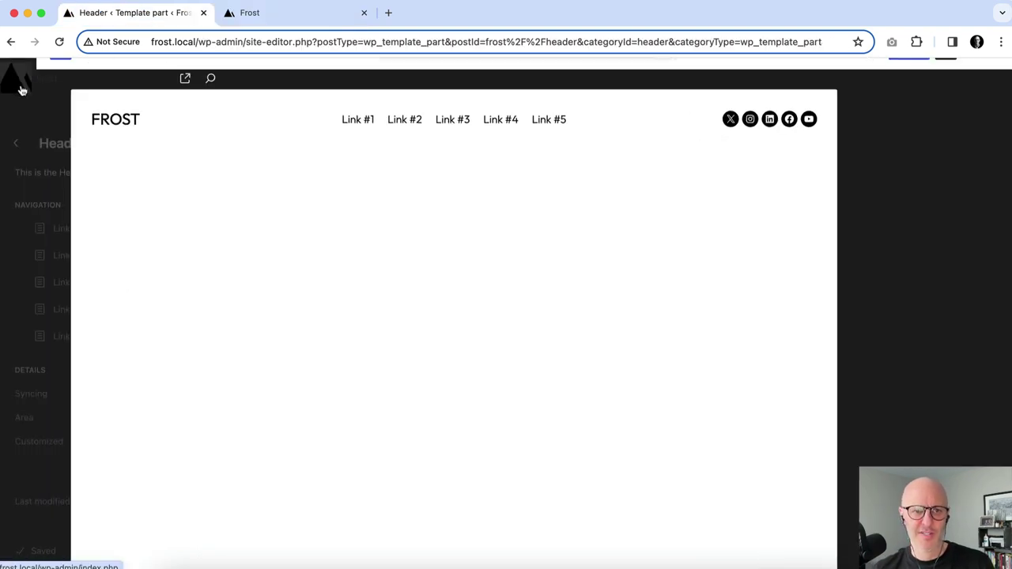
{"action": "left_click", "coordinate": [194, 143]}
{"action": "left_click", "coordinate": [228, 195]}
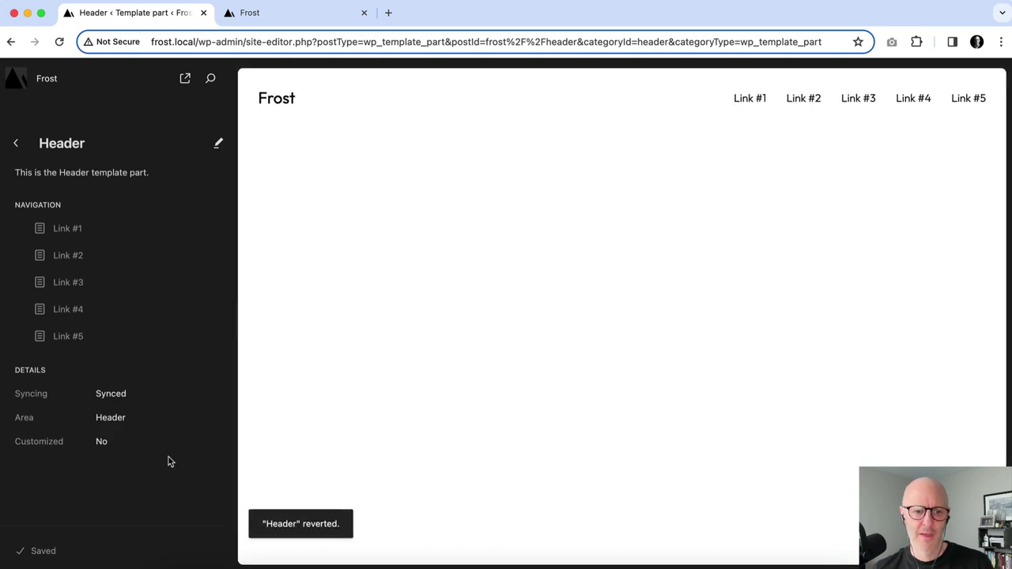
{"action": "left_click", "coordinate": [274, 19]}
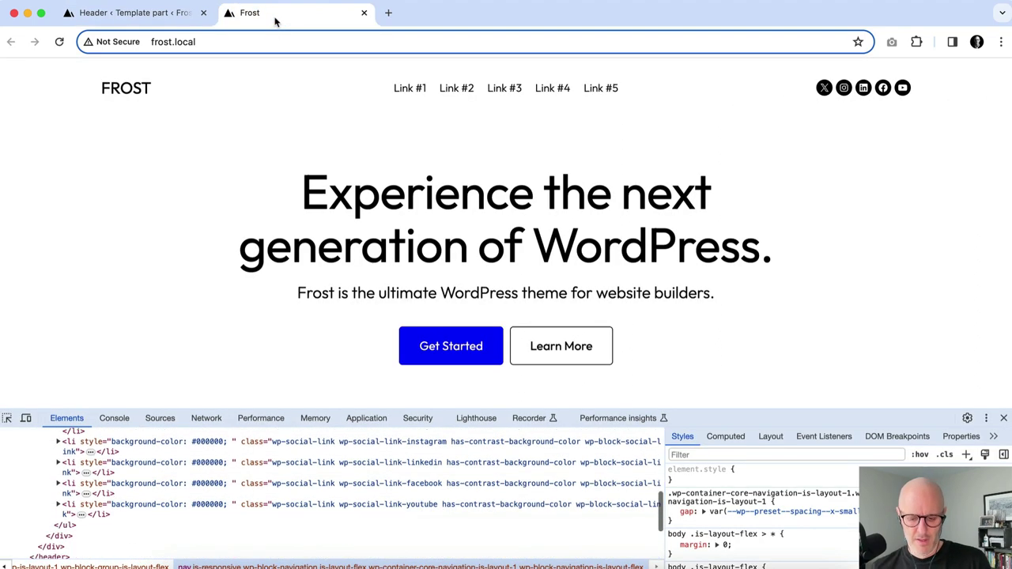
Step: Reload the Frost front-end page, close the developer tools and check the header after its reset
{"action": "key", "text": "super+r"}
{"action": "left_click", "coordinate": [1005, 418]}
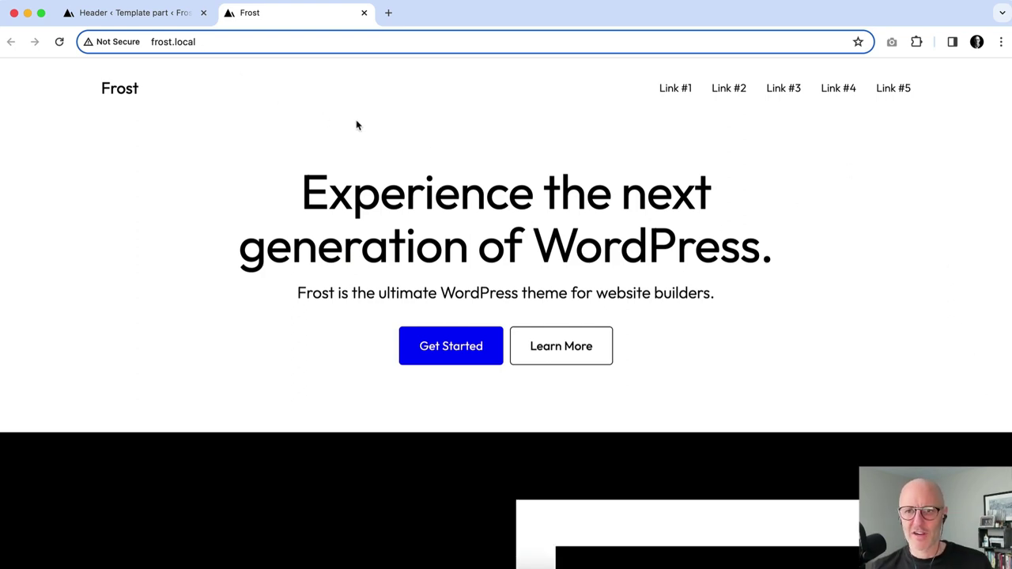
{"action": "key", "text": "super+1"}
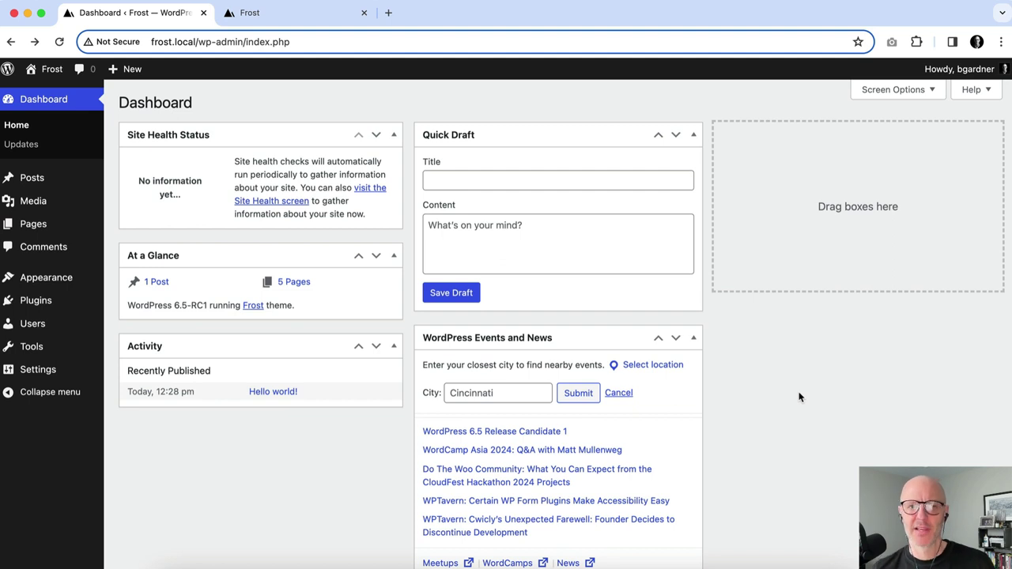
{"action": "left_click", "coordinate": [318, 17]}
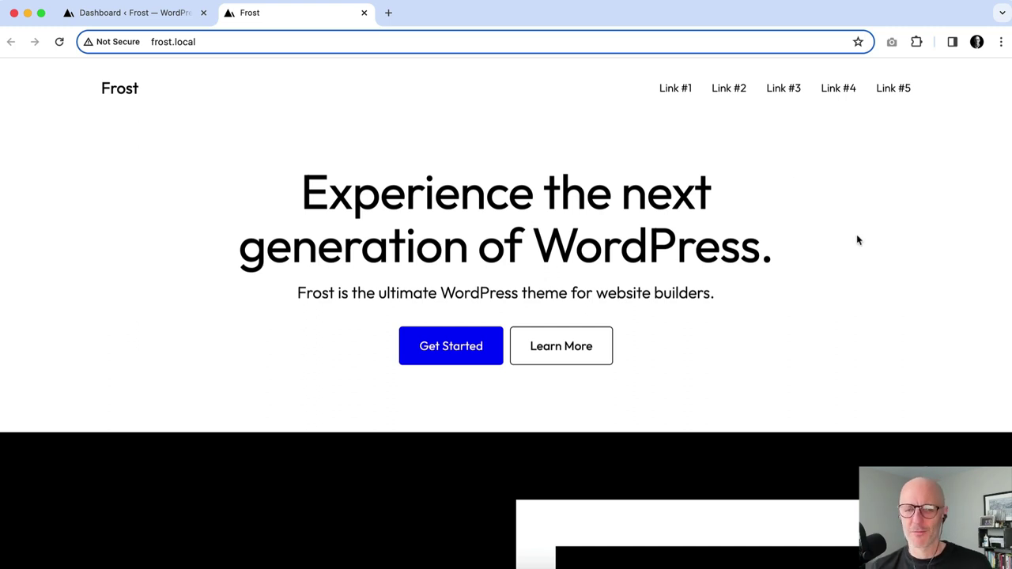
Step: Open the Header template part from the site editor's patterns and select the Page List block in its navigation
{"action": "left_click", "coordinate": [162, 14]}
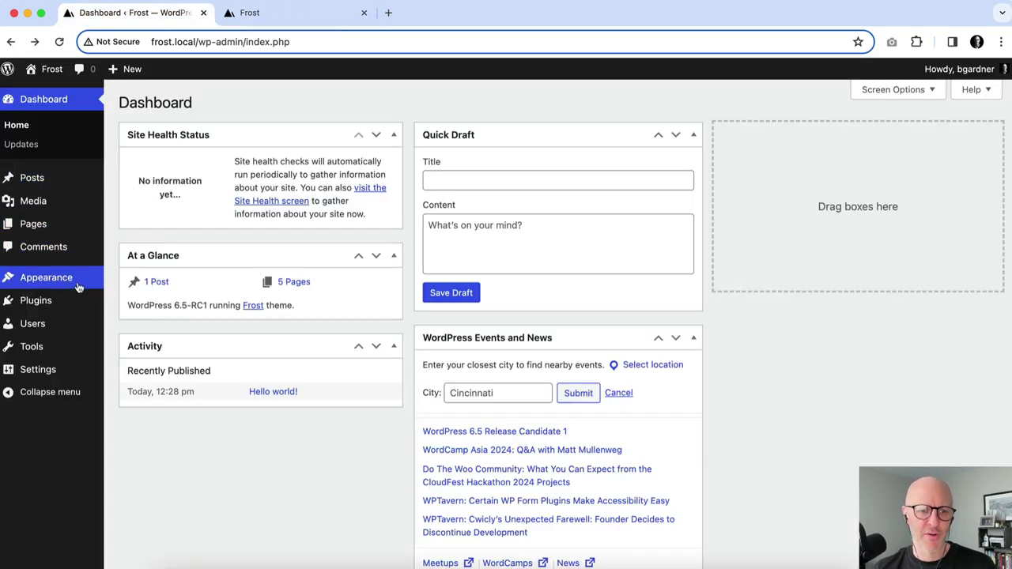
{"action": "mouse_move", "coordinate": [67, 288]}
{"action": "left_click", "coordinate": [139, 301]}
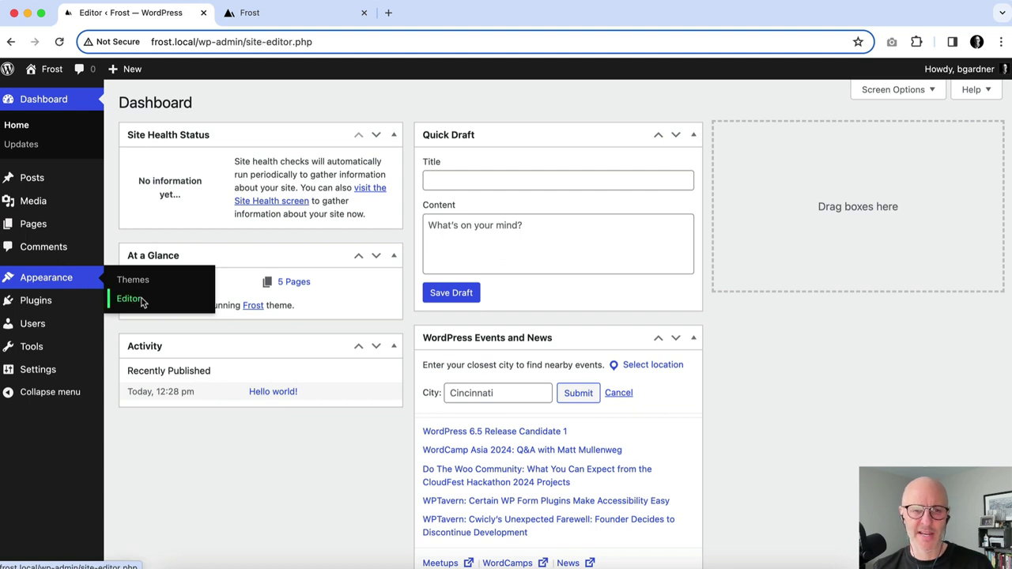
{"action": "left_click", "coordinate": [116, 339]}
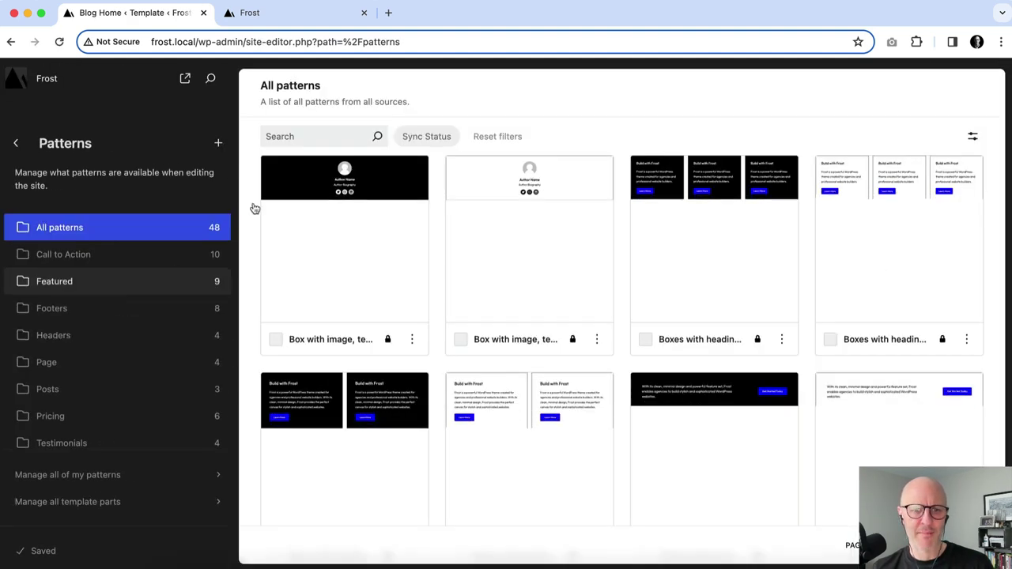
{"action": "scroll", "coordinate": [130, 329], "scroll_direction": "down", "scroll_amount": 3}
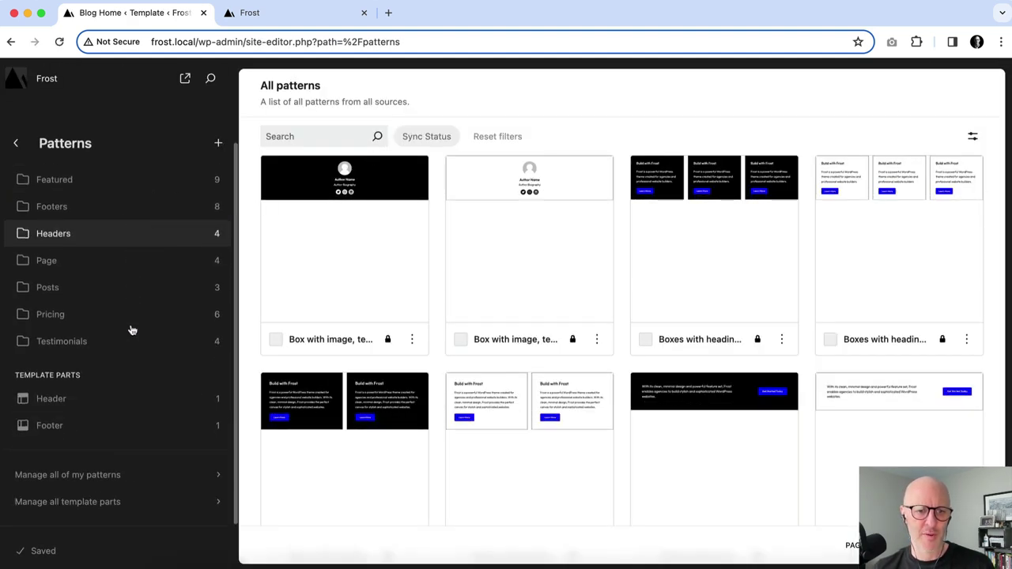
{"action": "left_click", "coordinate": [95, 402]}
{"action": "left_click", "coordinate": [356, 249]}
{"action": "left_click", "coordinate": [605, 131]}
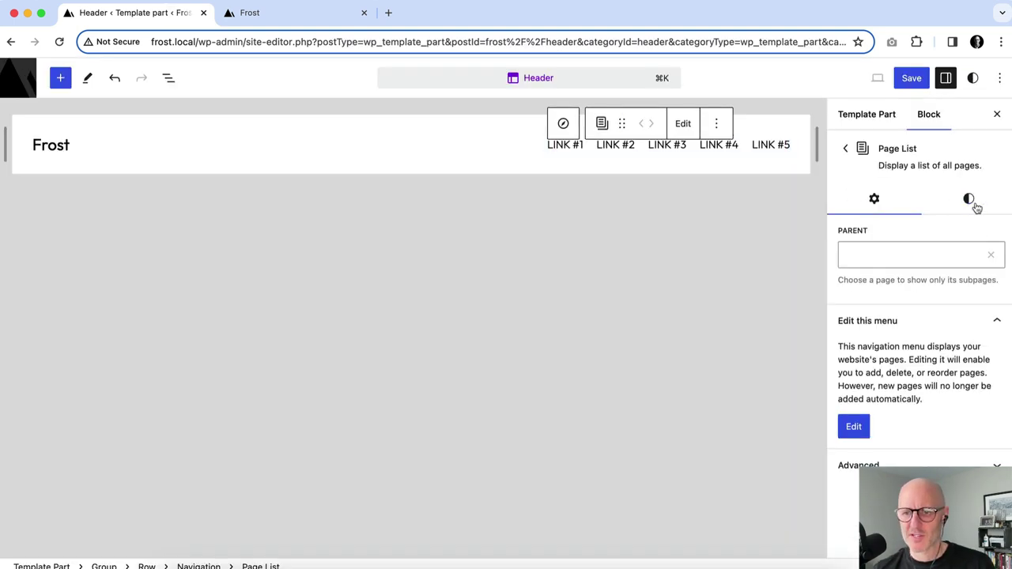
Step: Set a custom font size of 14 px on the header's Page List block
{"action": "left_click", "coordinate": [973, 204]}
{"action": "left_click", "coordinate": [971, 286]}
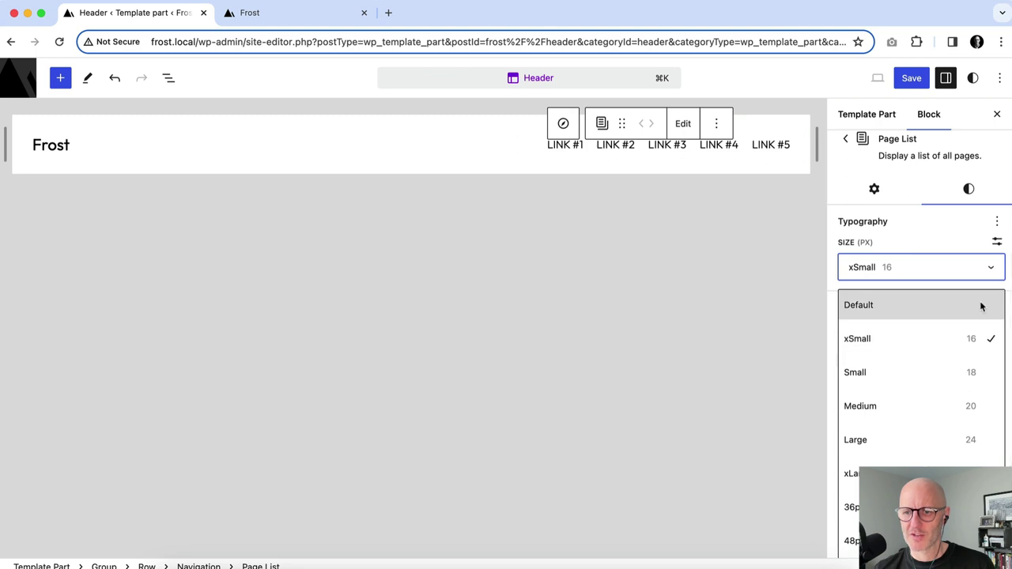
{"action": "left_click", "coordinate": [980, 304]}
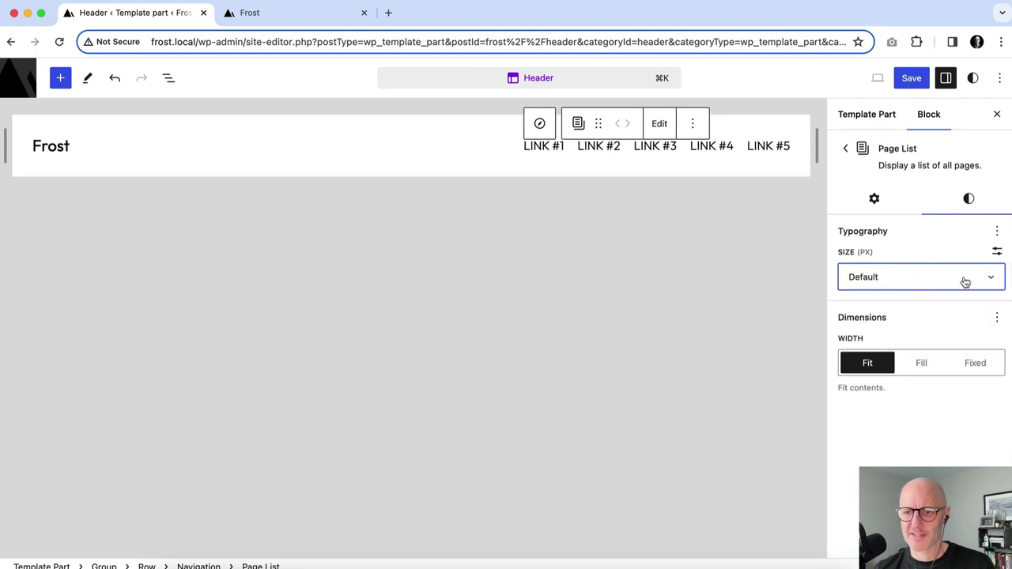
{"action": "left_click", "coordinate": [997, 252]}
{"action": "left_click", "coordinate": [877, 276]}
{"action": "type", "text": "13"}
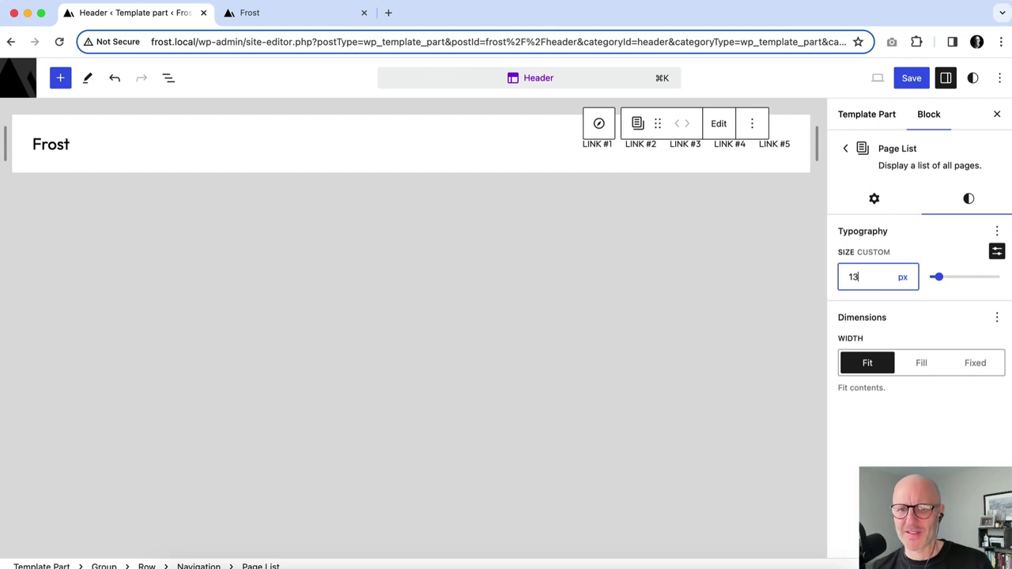
{"action": "key", "text": "Up"}
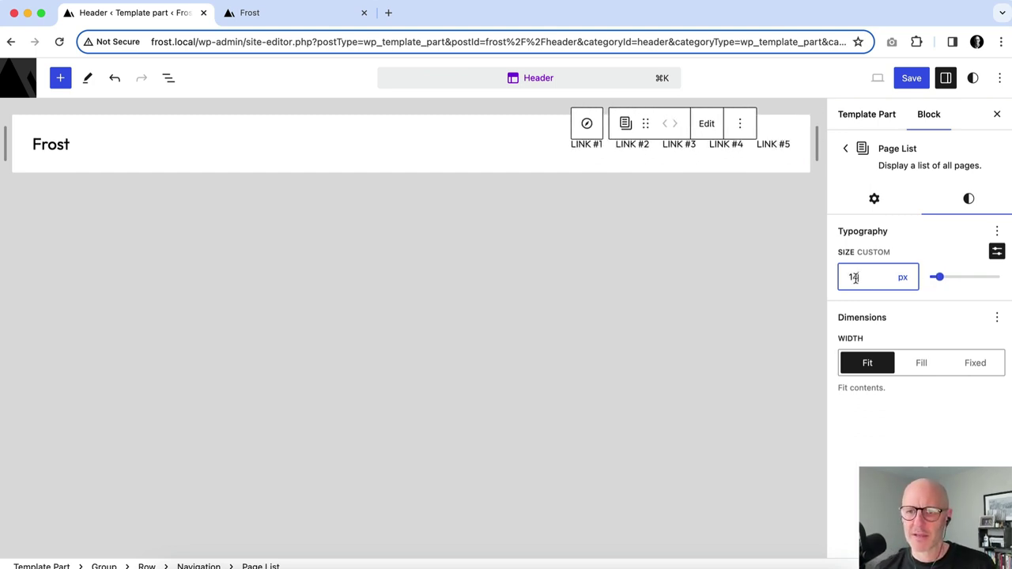
Step: Set the Site Title block's letter case to uppercase and its font size to Medium (20)
{"action": "left_click", "coordinate": [59, 140]}
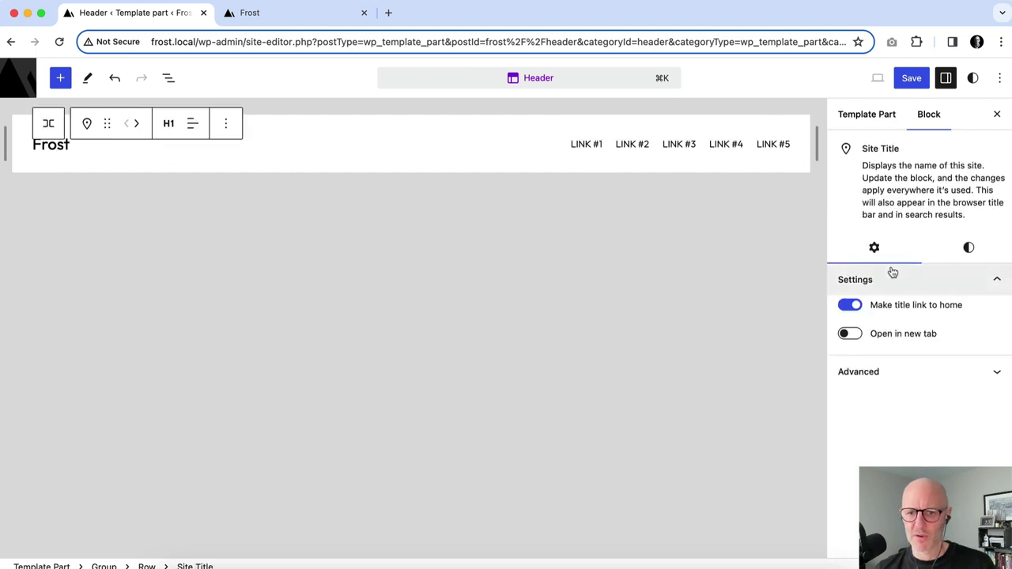
{"action": "left_click", "coordinate": [967, 250]}
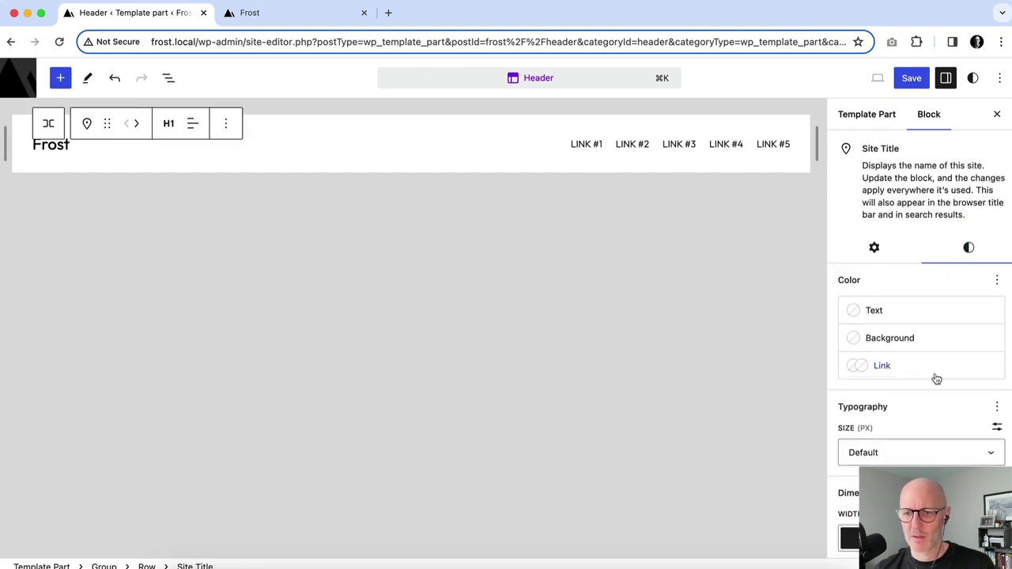
{"action": "left_click", "coordinate": [972, 452]}
{"action": "left_click", "coordinate": [954, 254]}
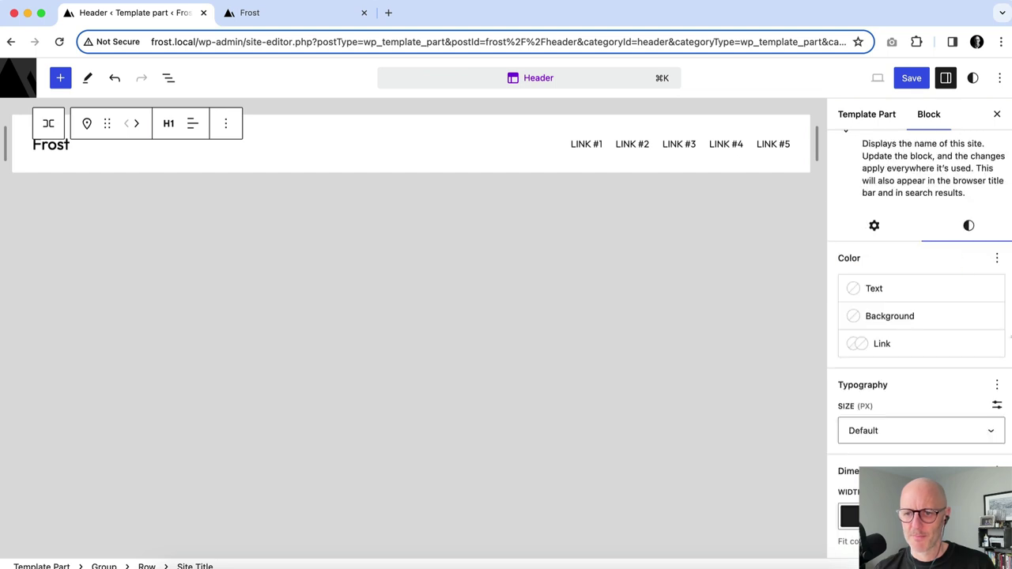
{"action": "left_click", "coordinate": [997, 385]}
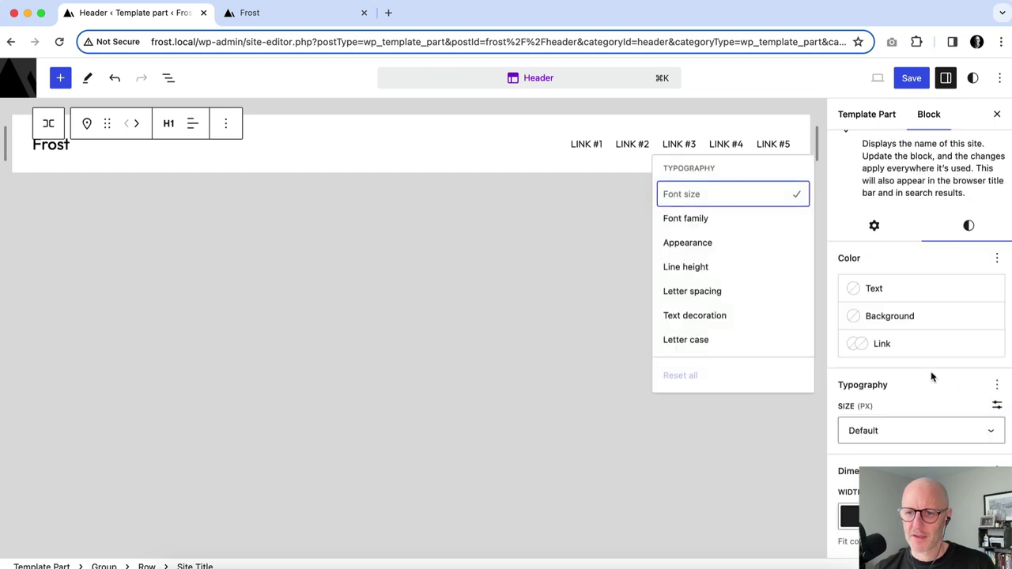
{"action": "left_click", "coordinate": [703, 340]}
{"action": "left_click", "coordinate": [869, 484]}
{"action": "scroll", "coordinate": [956, 421], "scroll_direction": "up", "scroll_amount": 1}
{"action": "left_click", "coordinate": [955, 444]}
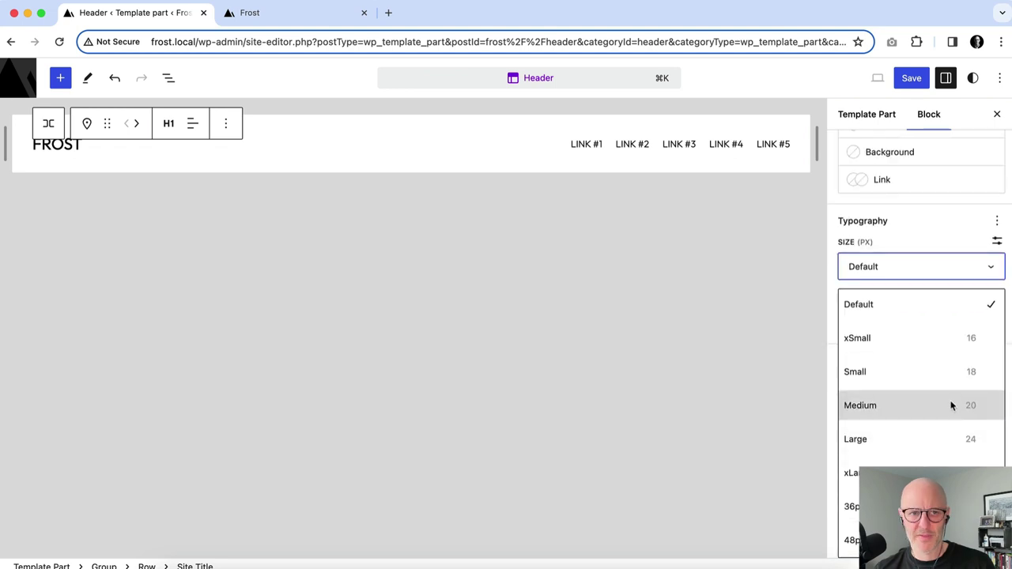
{"action": "left_click", "coordinate": [951, 404]}
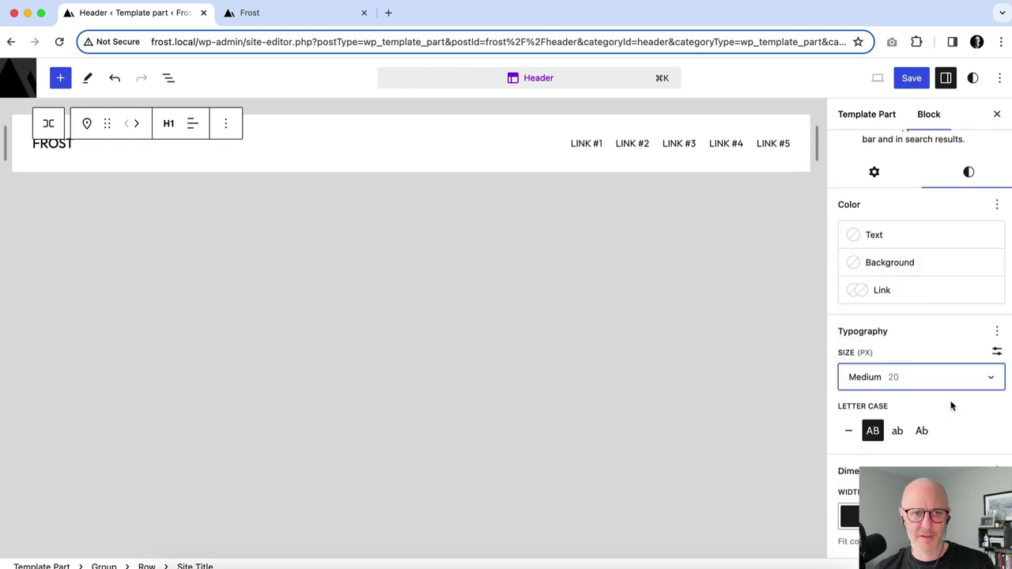
Step: Save the Header template part and check the uppercase header on the Frost front-end page
{"action": "left_click", "coordinate": [911, 79]}
{"action": "left_click", "coordinate": [909, 80]}
{"action": "left_click", "coordinate": [316, 16]}
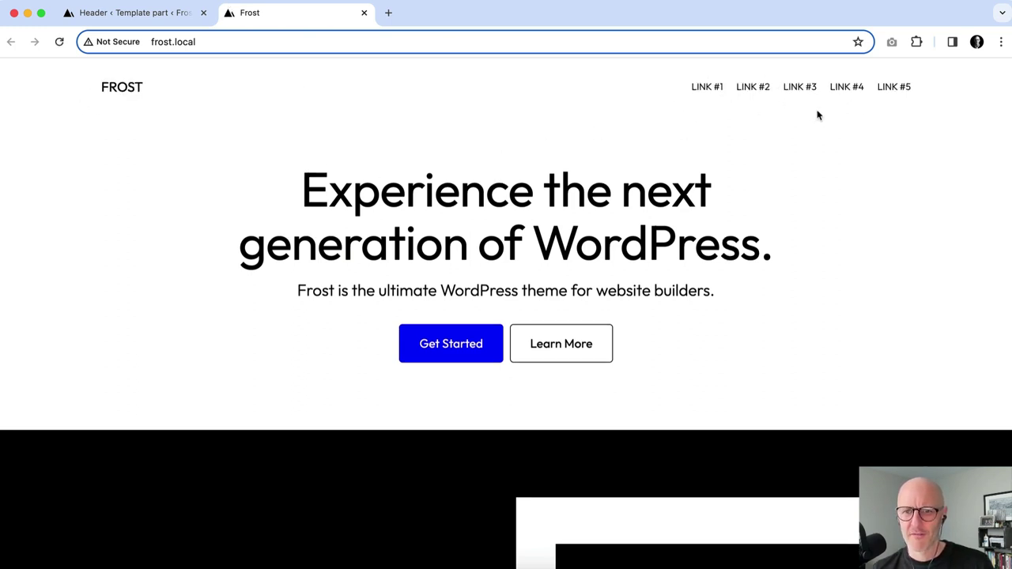
{"action": "scroll", "coordinate": [860, 85], "scroll_direction": "down", "scroll_amount": 1}
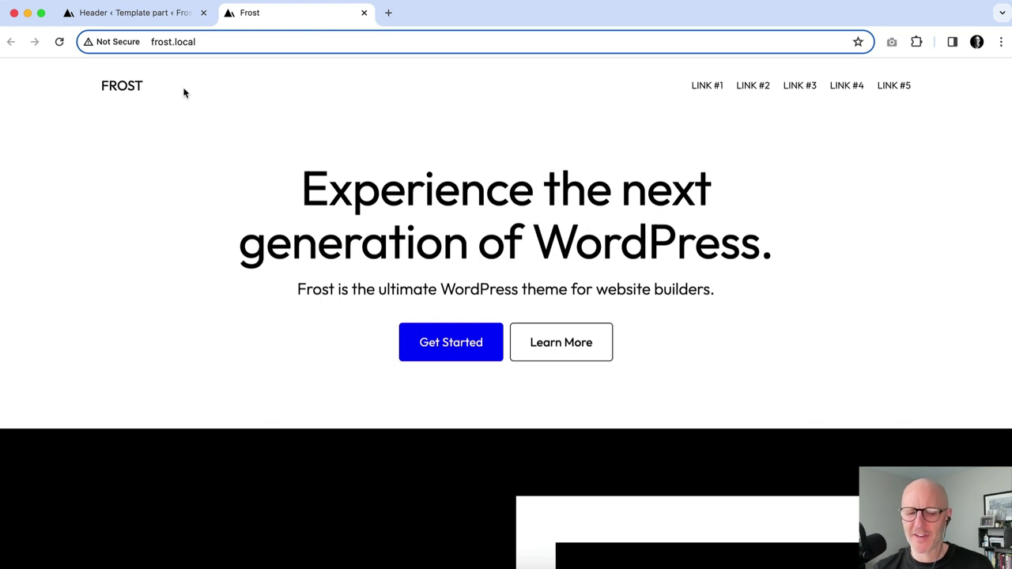
Step: Return to the Header template part, wrap the Site Title block in a group and convert that group to a Row
{"action": "left_click", "coordinate": [143, 21]}
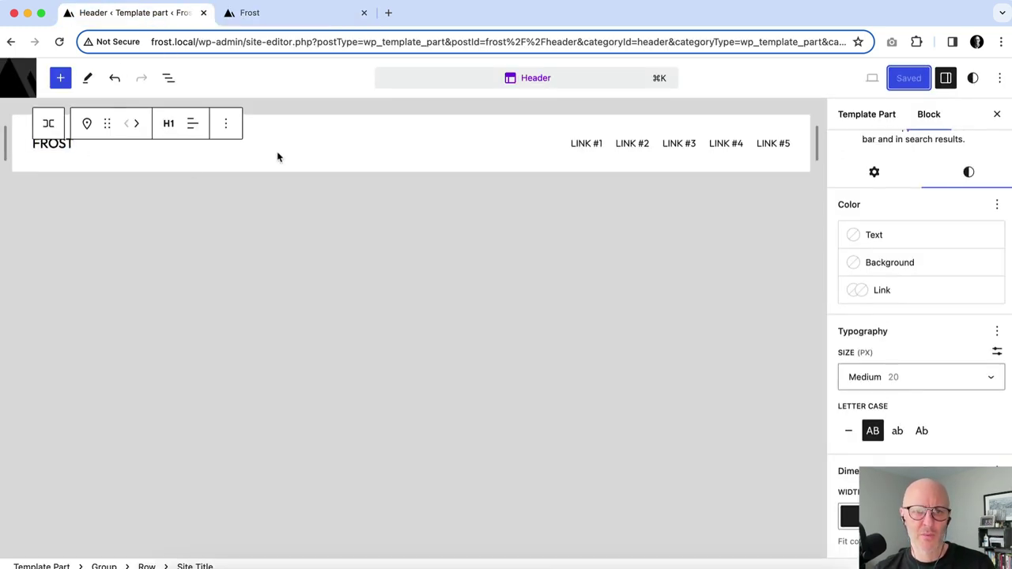
{"action": "left_click", "coordinate": [311, 144]}
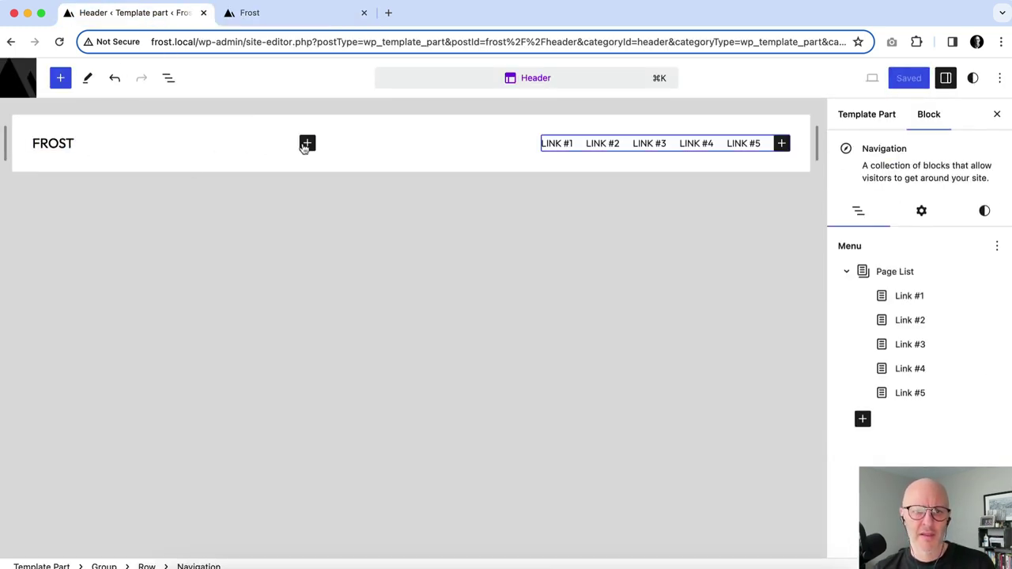
{"action": "left_click", "coordinate": [56, 144]}
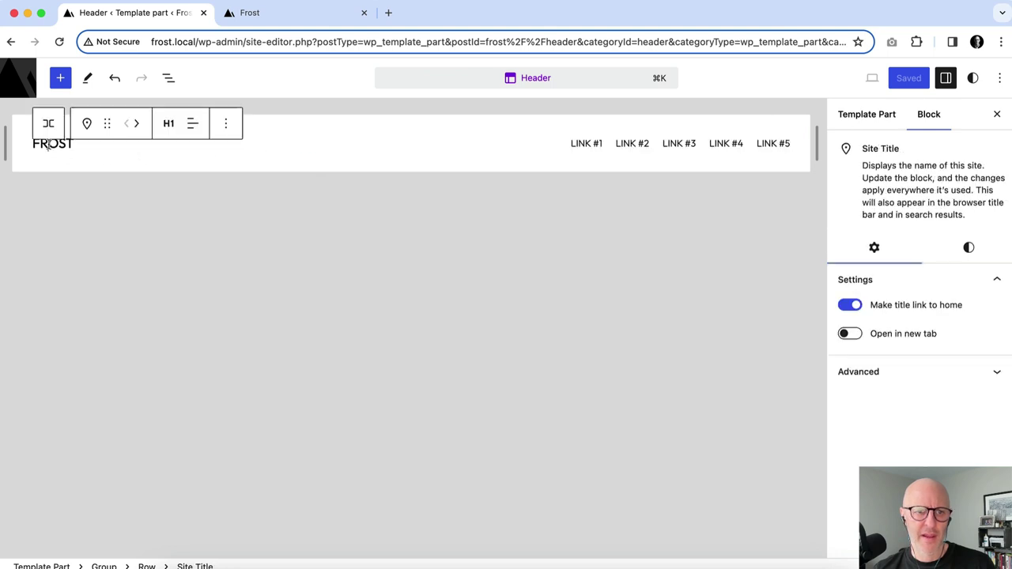
{"action": "left_click", "coordinate": [174, 79]}
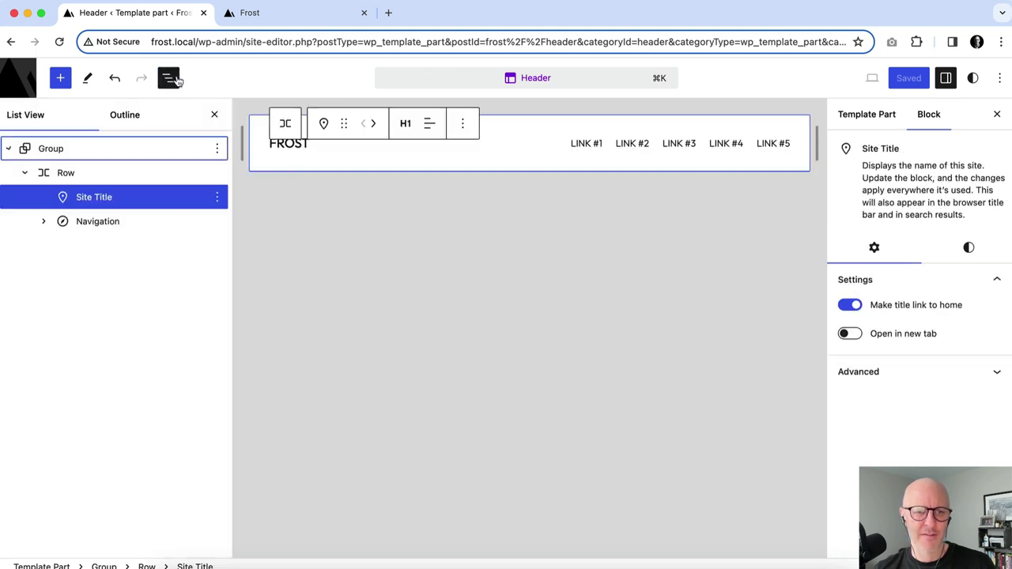
{"action": "left_click", "coordinate": [465, 125]}
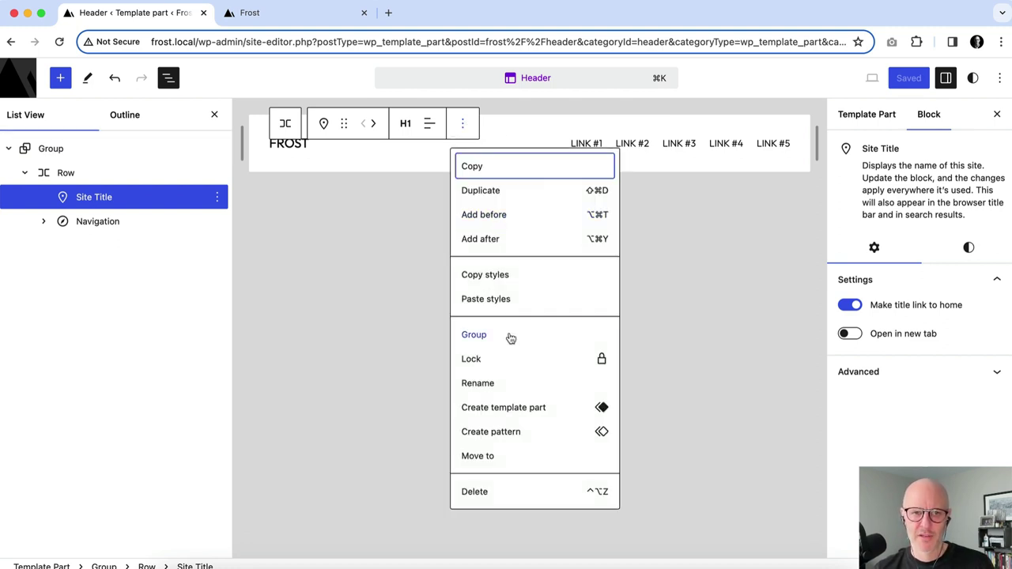
{"action": "left_click", "coordinate": [475, 334]}
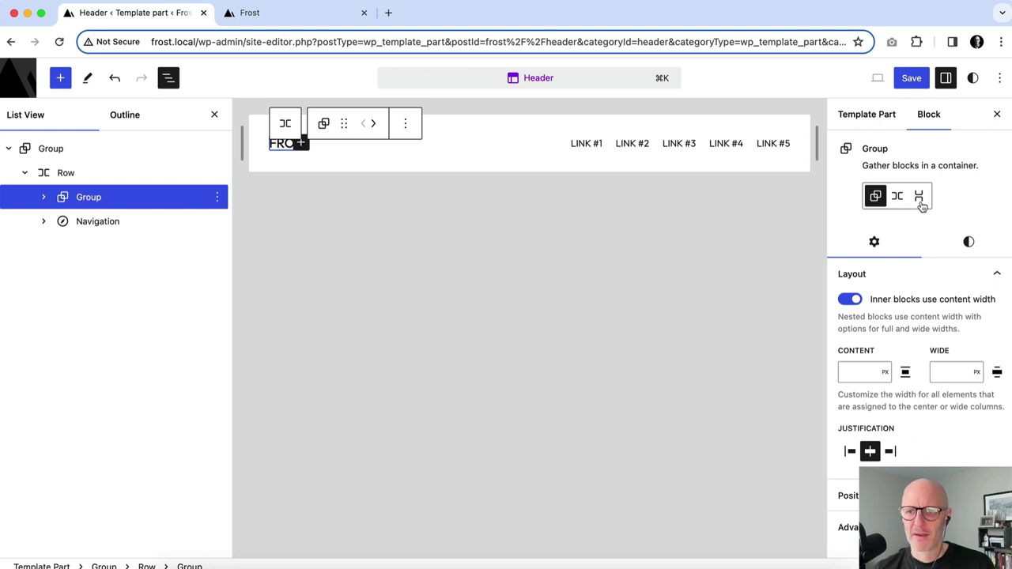
{"action": "left_click", "coordinate": [897, 196]}
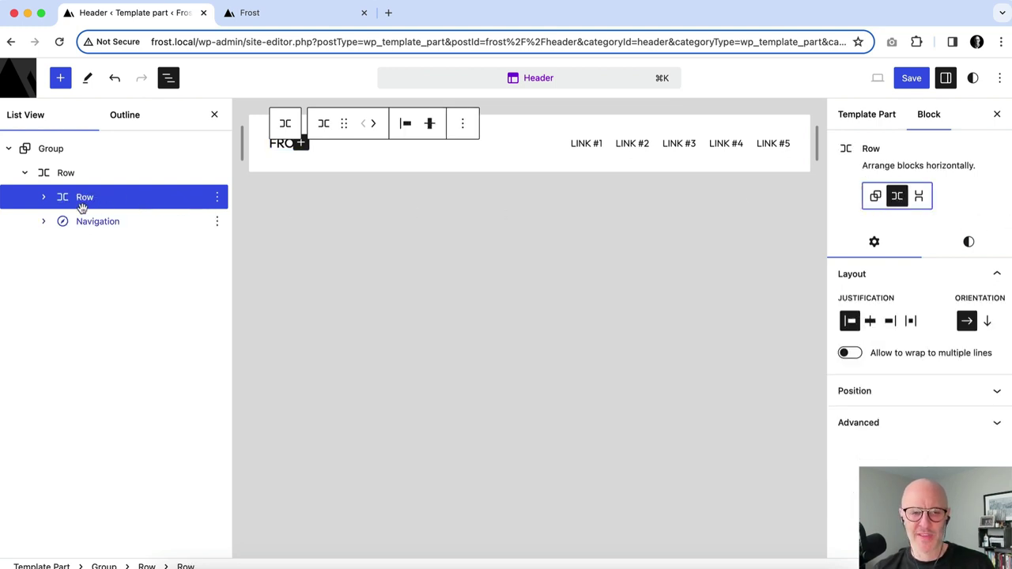
{"action": "left_click", "coordinate": [44, 198]}
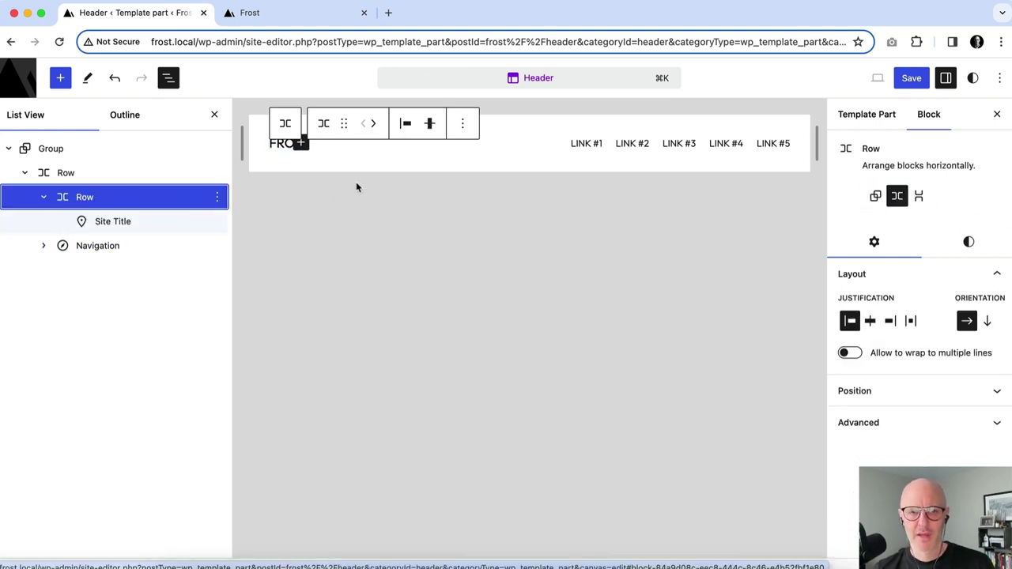
Step: Add a Separator block after the Site Title inside its new row
{"action": "left_click", "coordinate": [301, 143]}
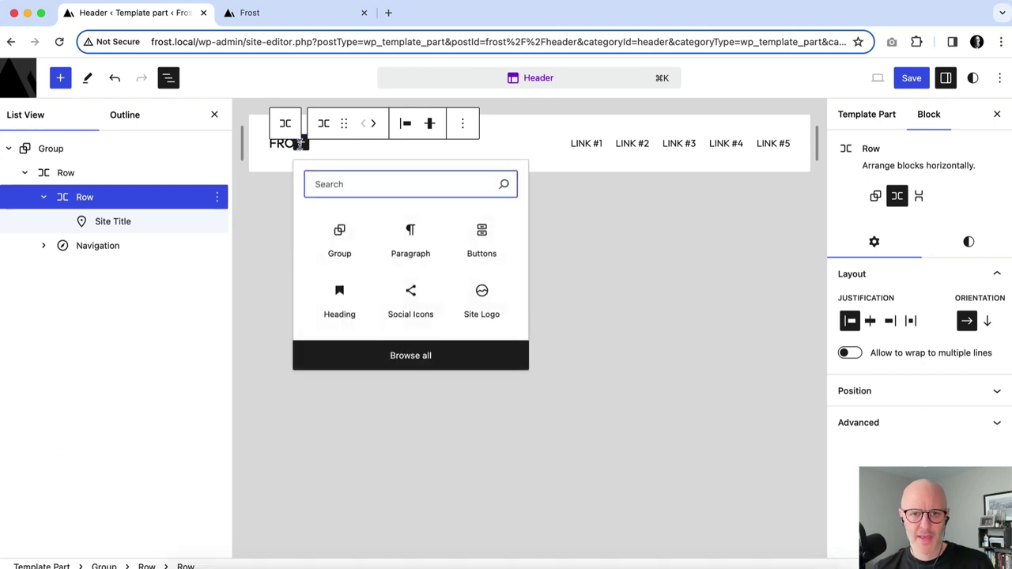
{"action": "type", "text": "se"}
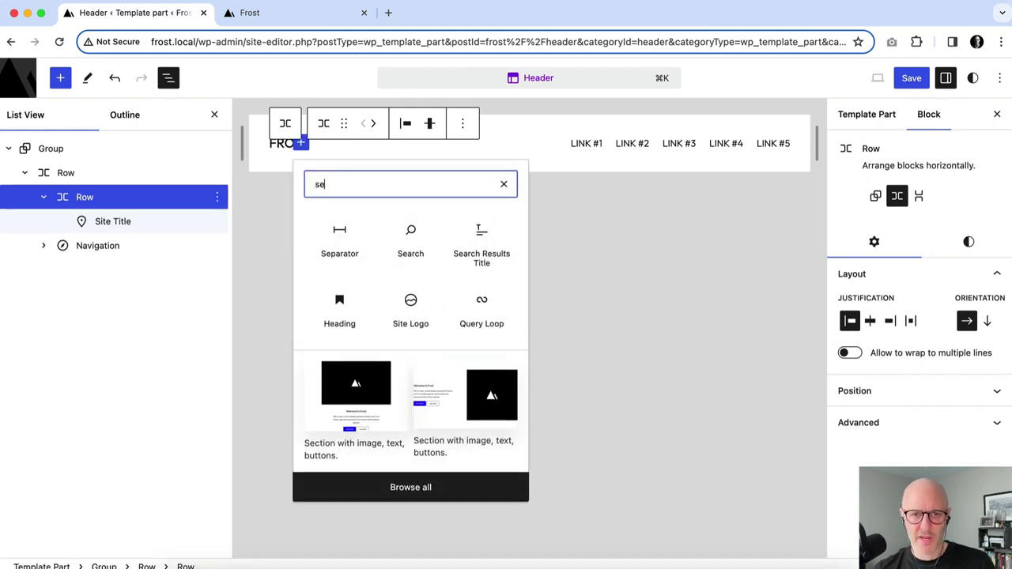
{"action": "left_click", "coordinate": [335, 246]}
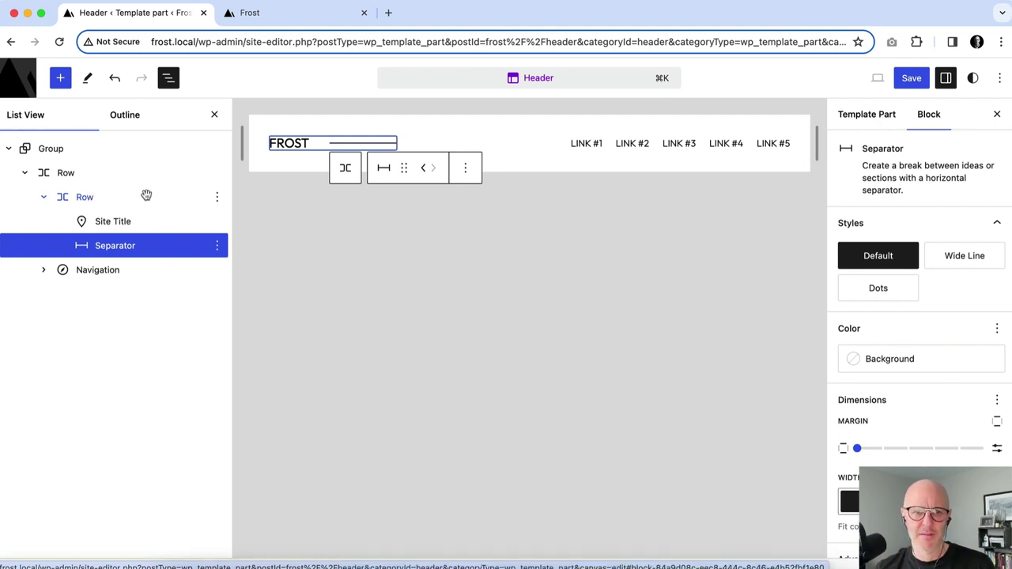
Step: Set the block spacing of the row holding the Site Title and Separator to 20
{"action": "left_click", "coordinate": [88, 201]}
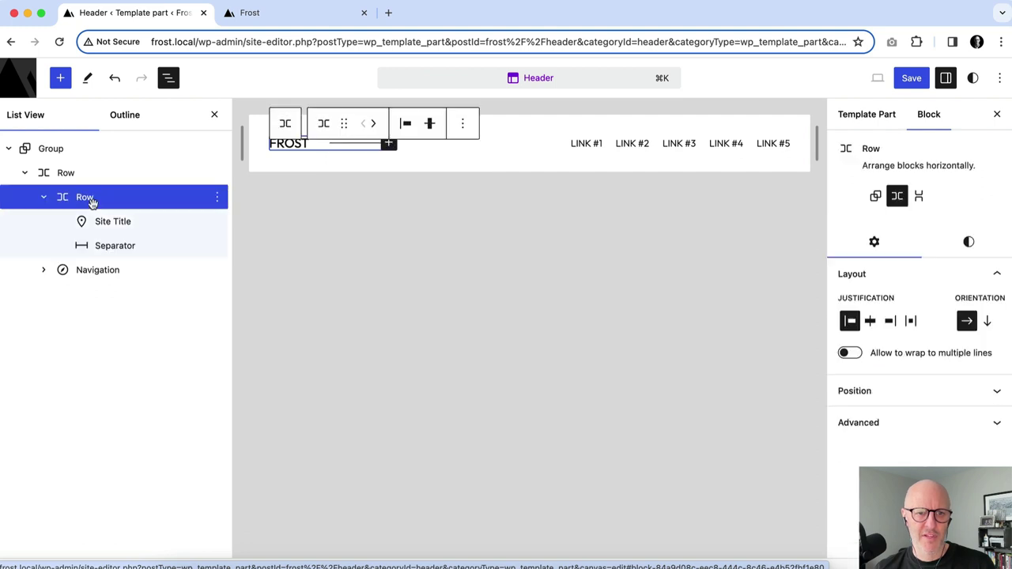
{"action": "left_click", "coordinate": [967, 243]}
{"action": "scroll", "coordinate": [915, 431], "scroll_direction": "down", "scroll_amount": 5}
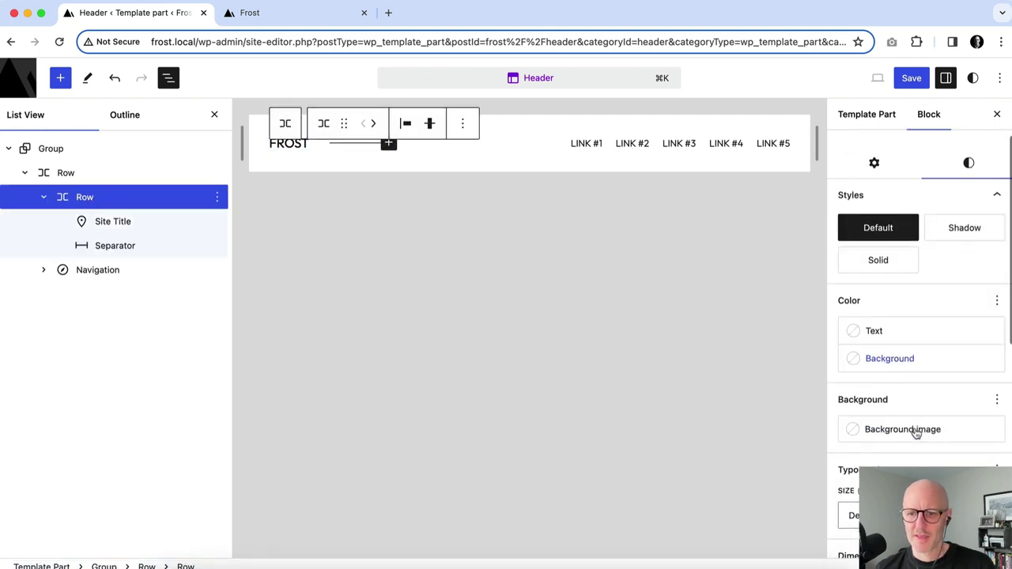
{"action": "scroll", "coordinate": [914, 433], "scroll_direction": "down", "scroll_amount": 1}
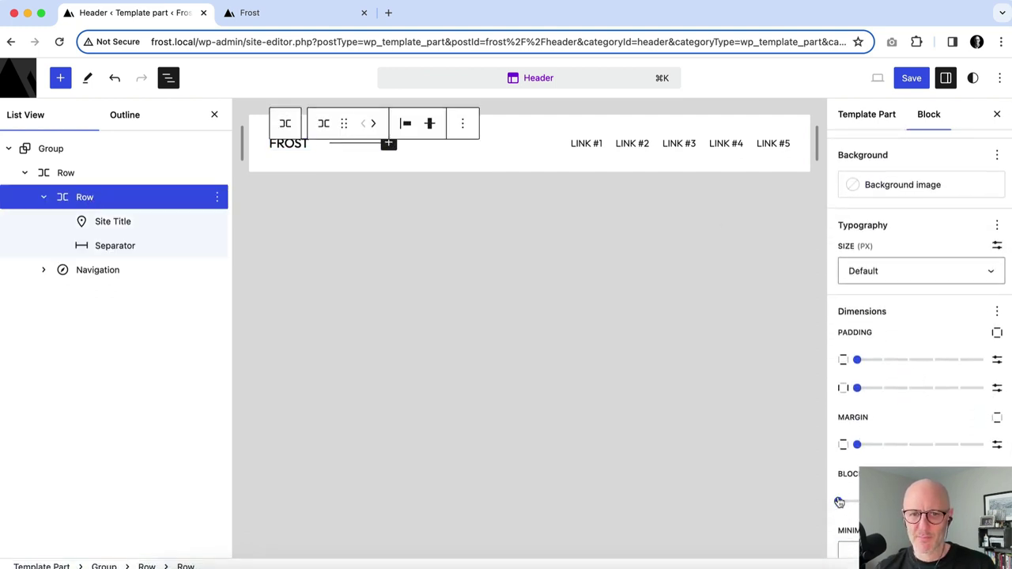
{"action": "left_click_drag", "start_coordinate": [839, 501], "coordinate": [854, 502]}
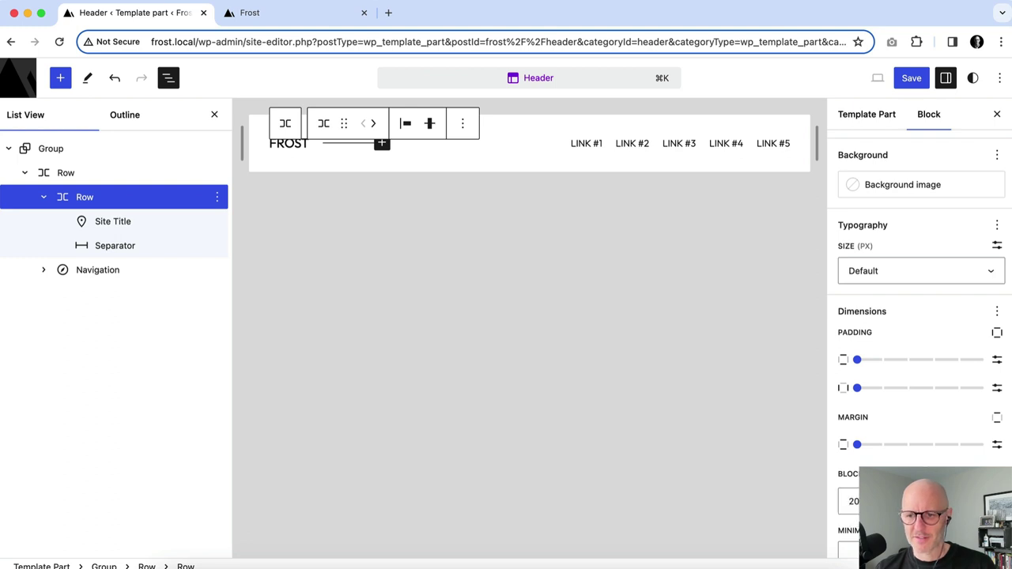
Step: Set the block spacing of the row holding the Site Title and Separator to 10 and save the header
{"action": "double_click", "coordinate": [850, 502]}
{"action": "type", "text": "10"}
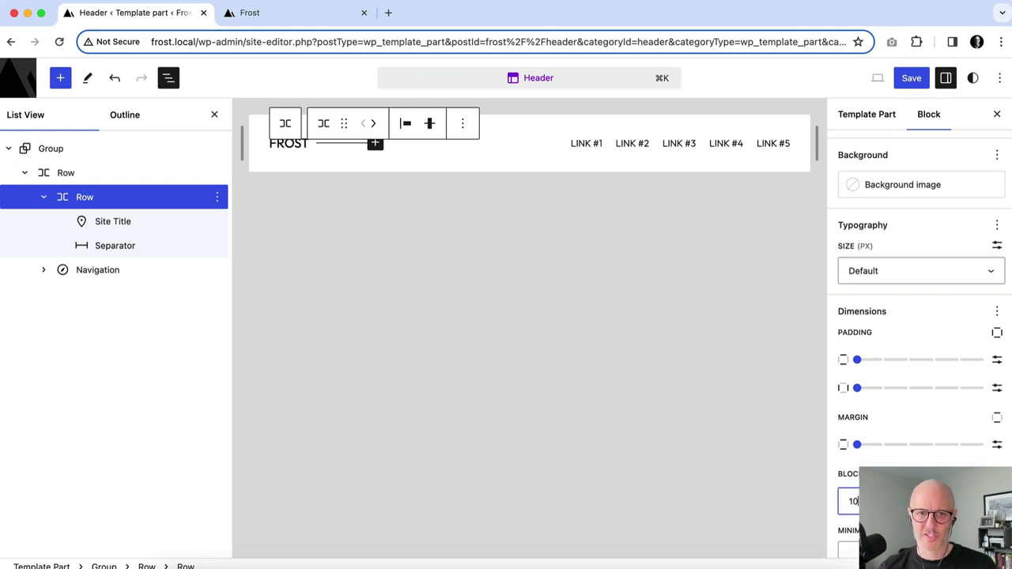
{"action": "left_click", "coordinate": [911, 78]}
{"action": "left_click", "coordinate": [894, 78]}
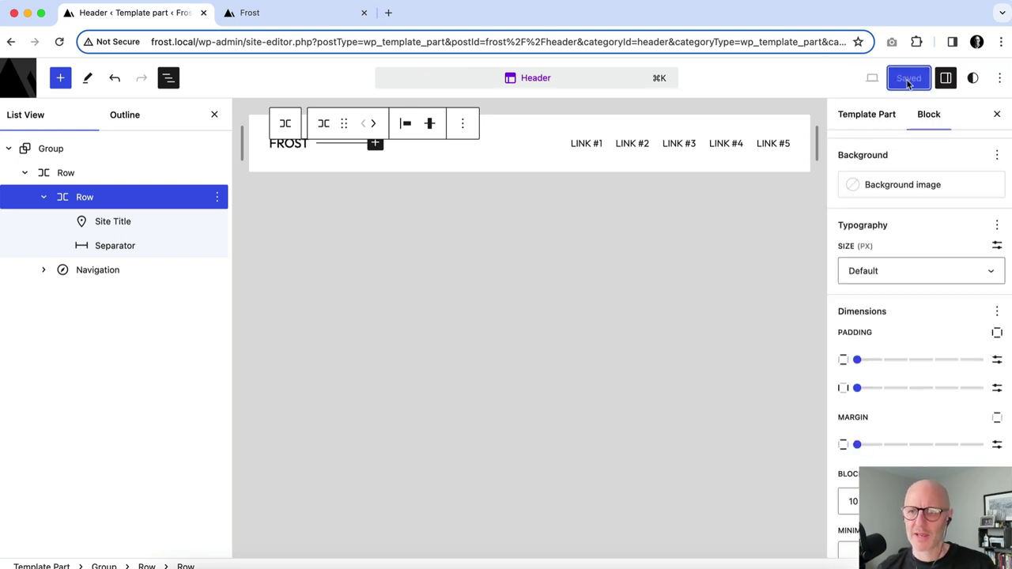
Step: Check the spacing between site title, separator and navigation on the Frost front-end page
{"action": "left_click", "coordinate": [320, 17]}
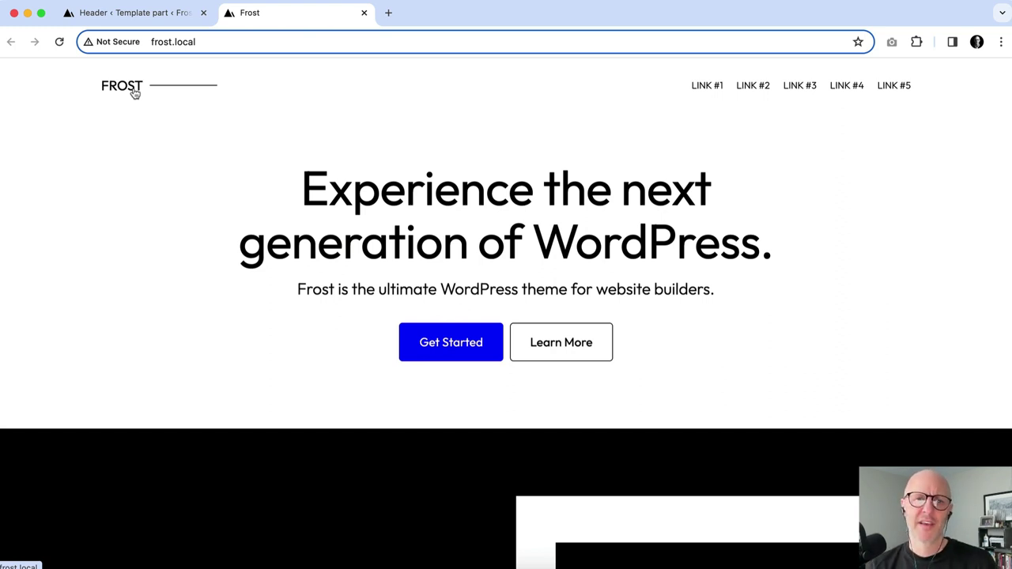
{"action": "scroll", "coordinate": [166, 93], "scroll_direction": "down", "scroll_amount": 1}
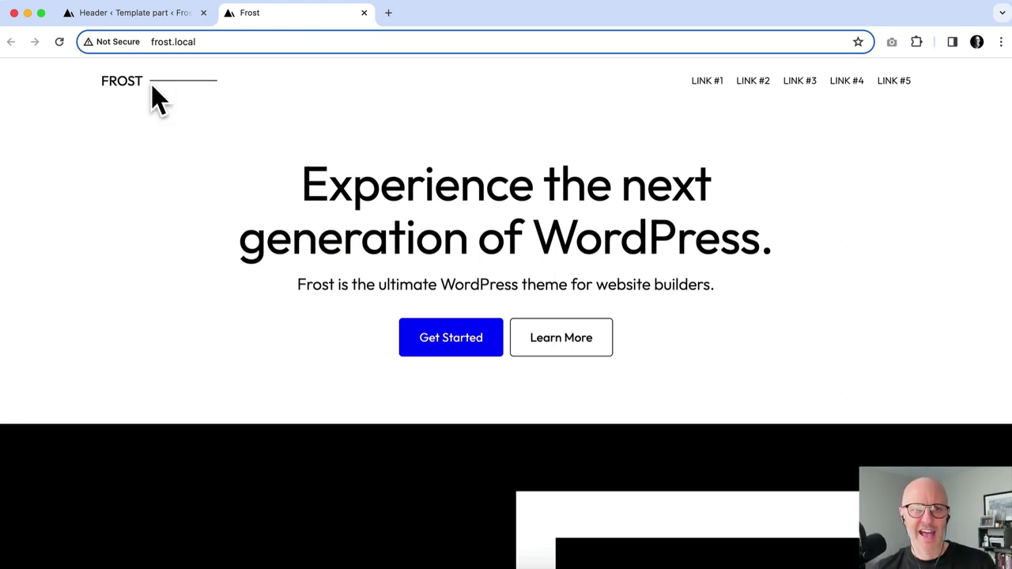
{"action": "scroll", "coordinate": [768, 98], "scroll_direction": "up", "scroll_amount": 1}
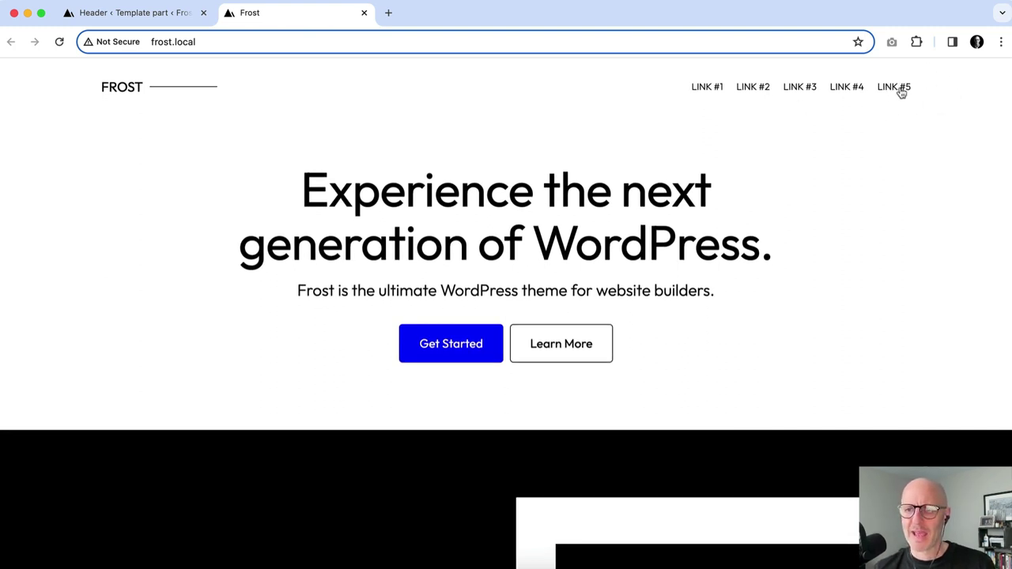
{"action": "scroll", "coordinate": [872, 108], "scroll_direction": "right", "scroll_amount": 1}
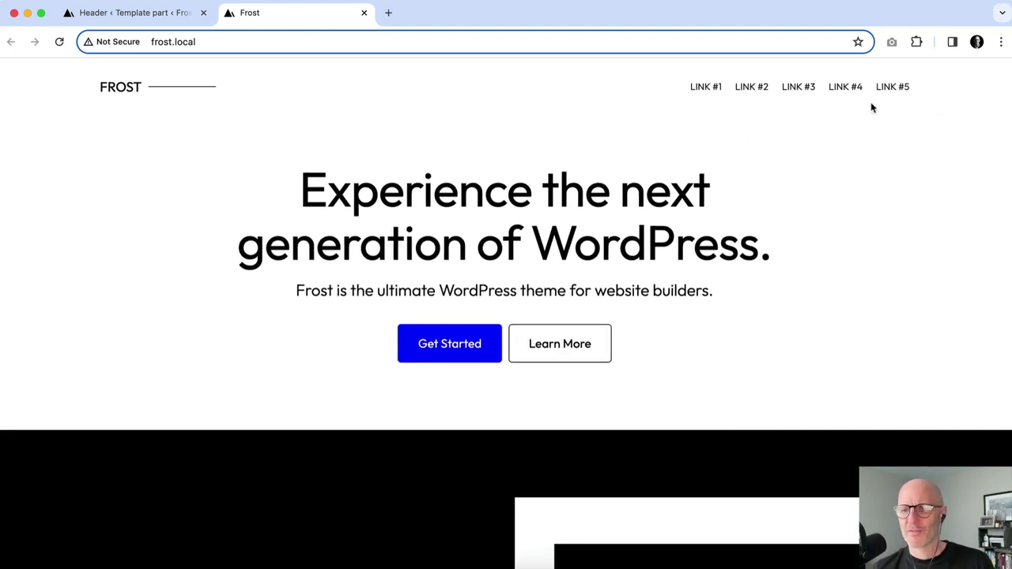
Step: Return to the Header template part, add a Buttons block to the Navigation menu and label its button CONTACT ME
{"action": "left_click", "coordinate": [154, 13]}
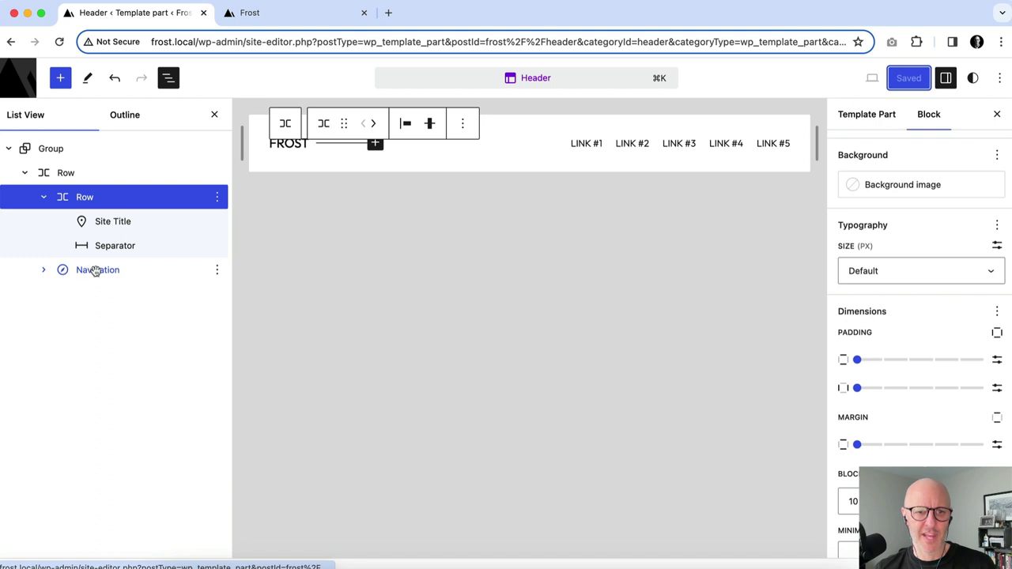
{"action": "left_click", "coordinate": [43, 271]}
{"action": "left_click", "coordinate": [107, 294]}
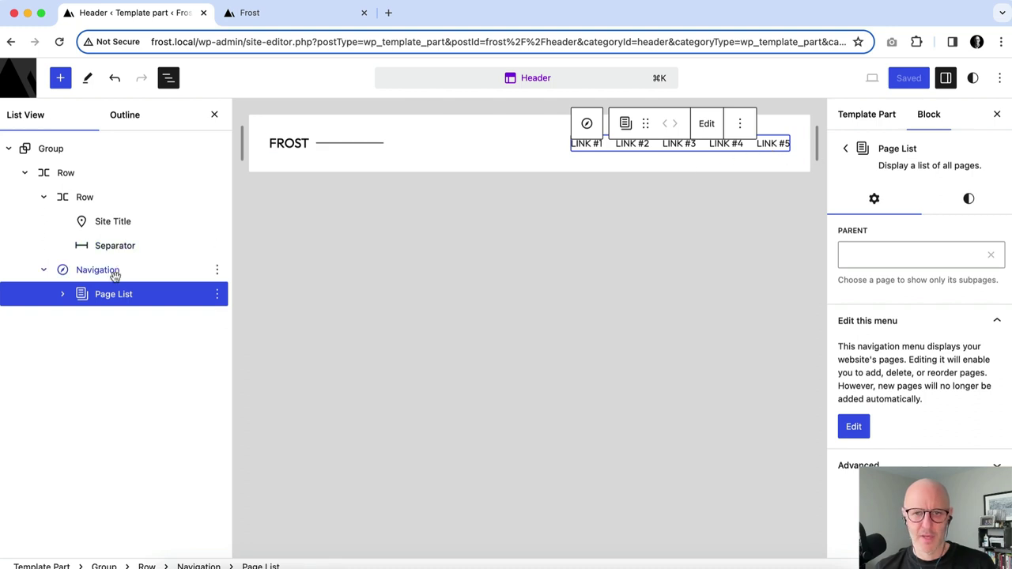
{"action": "left_click", "coordinate": [115, 272]}
{"action": "left_click", "coordinate": [862, 419]}
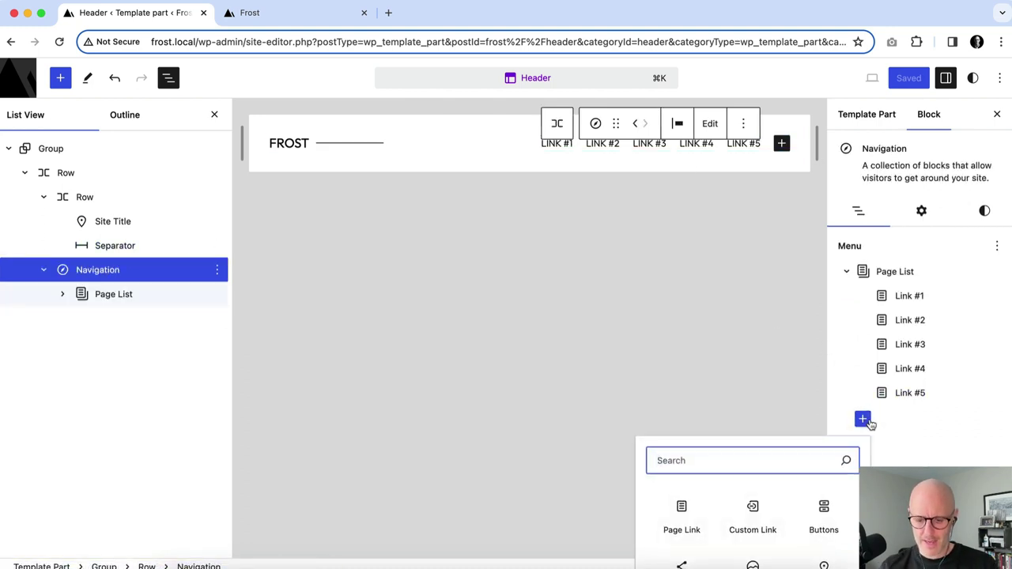
{"action": "type", "text": "but"}
{"action": "left_click", "coordinate": [683, 510]}
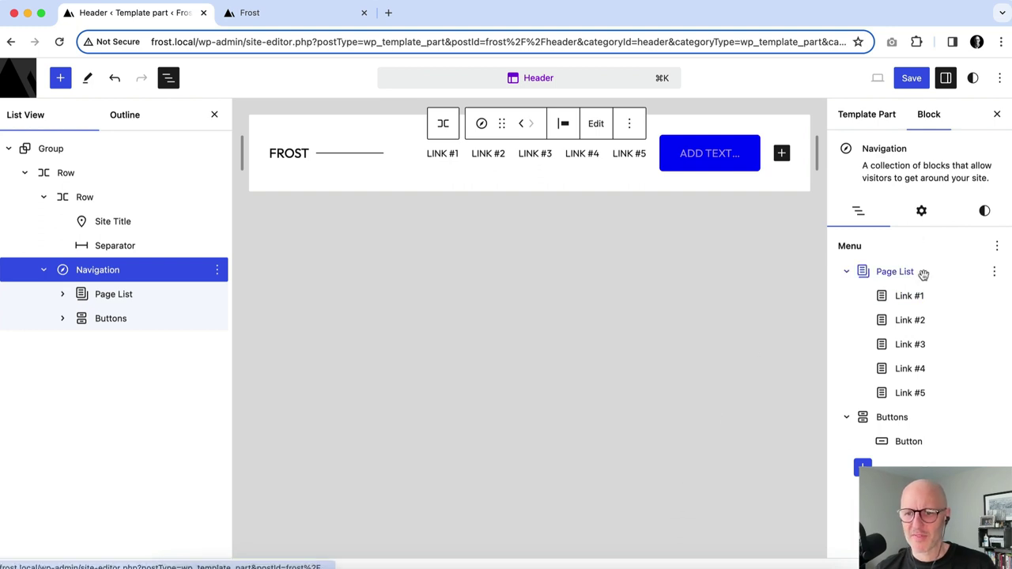
{"action": "left_click", "coordinate": [699, 155]}
{"action": "type", "text": "CONTACT ME"}
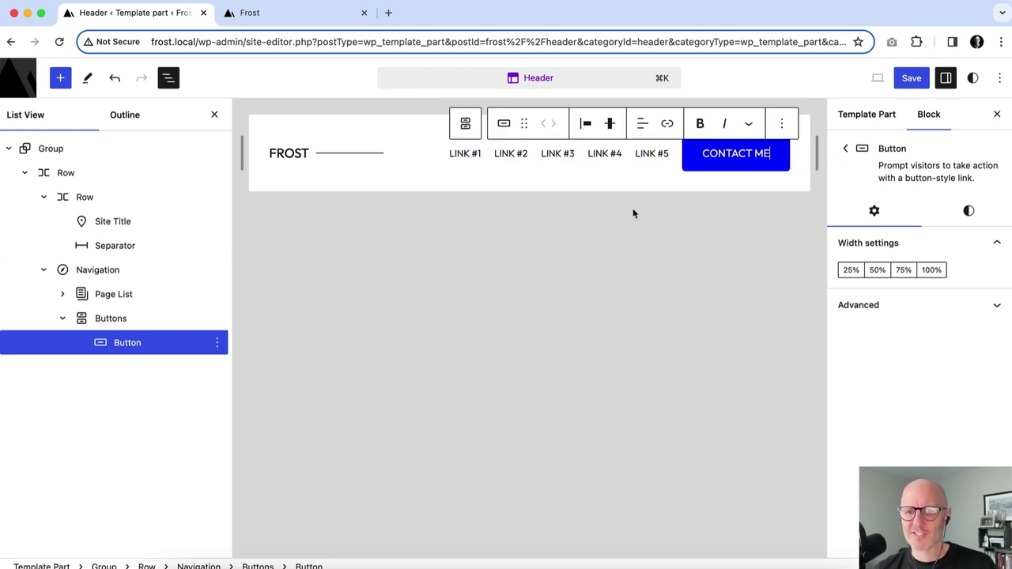
Step: Give the CONTACT ME button a custom font size of 14 px
{"action": "left_click", "coordinate": [967, 212]}
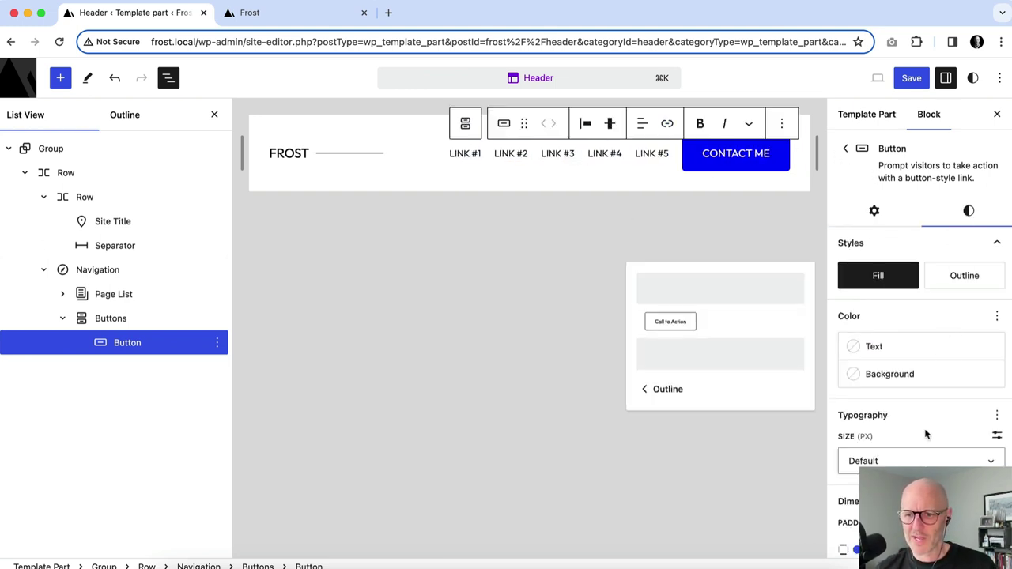
{"action": "scroll", "coordinate": [915, 443], "scroll_direction": "down", "scroll_amount": 3}
{"action": "left_click", "coordinate": [911, 336]}
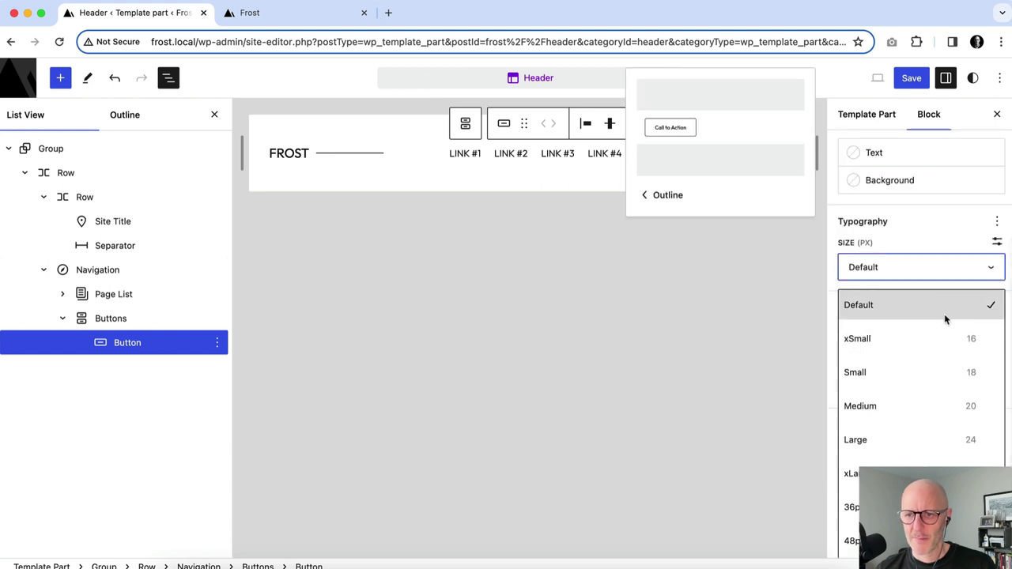
{"action": "left_click", "coordinate": [997, 244]}
{"action": "type", "text": "14"}
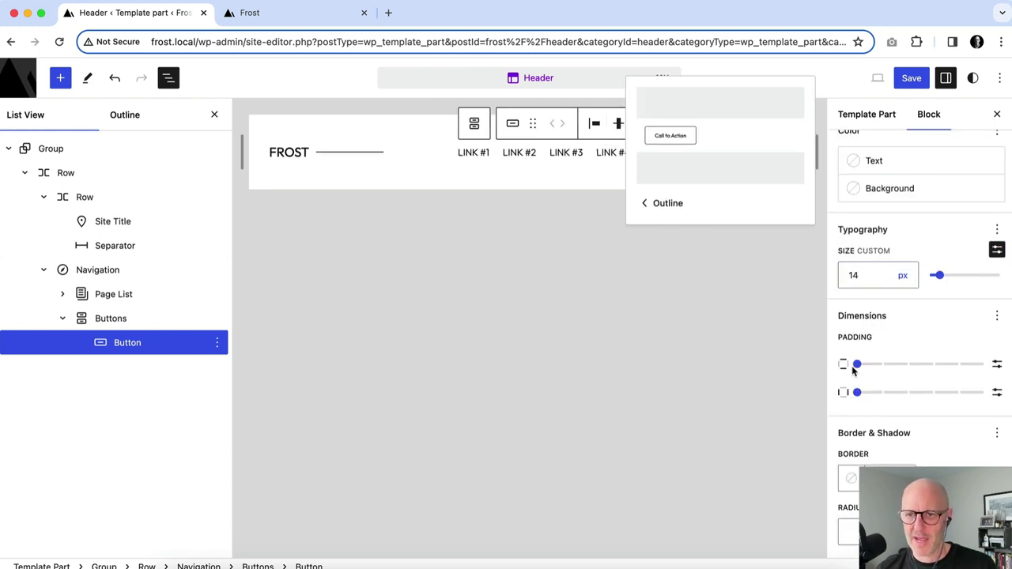
Step: Set the CONTACT ME button's vertical padding to xSmall and its horizontal padding to the third preset above zero
{"action": "left_click", "coordinate": [857, 364]}
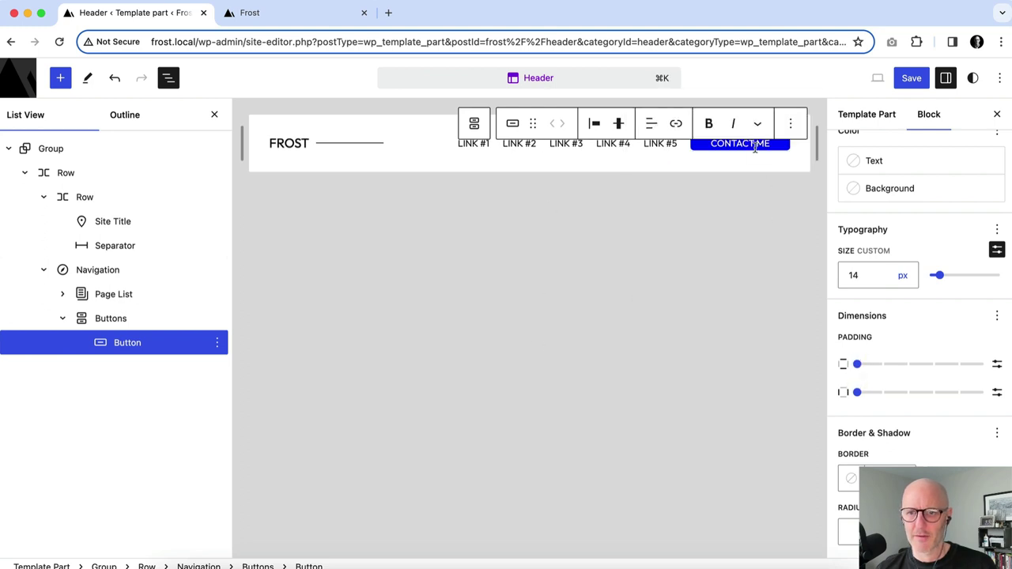
{"action": "left_click_drag", "start_coordinate": [858, 393], "coordinate": [934, 395]}
{"action": "left_click_drag", "start_coordinate": [858, 365], "coordinate": [882, 365]}
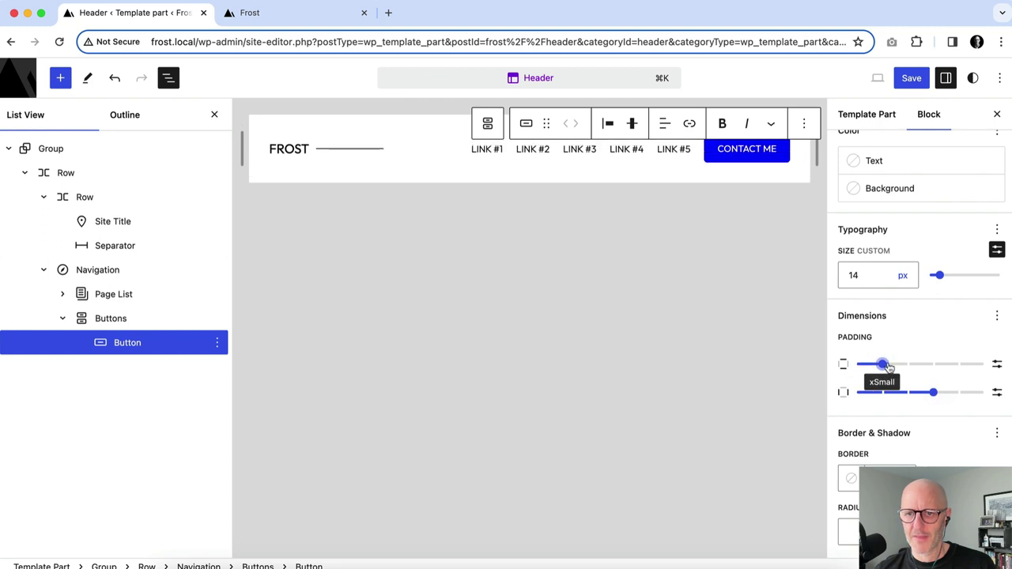
Step: Apply the Outline style to the CONTACT ME button and set its border radius to 0
{"action": "scroll", "coordinate": [957, 192], "scroll_direction": "up", "scroll_amount": 3}
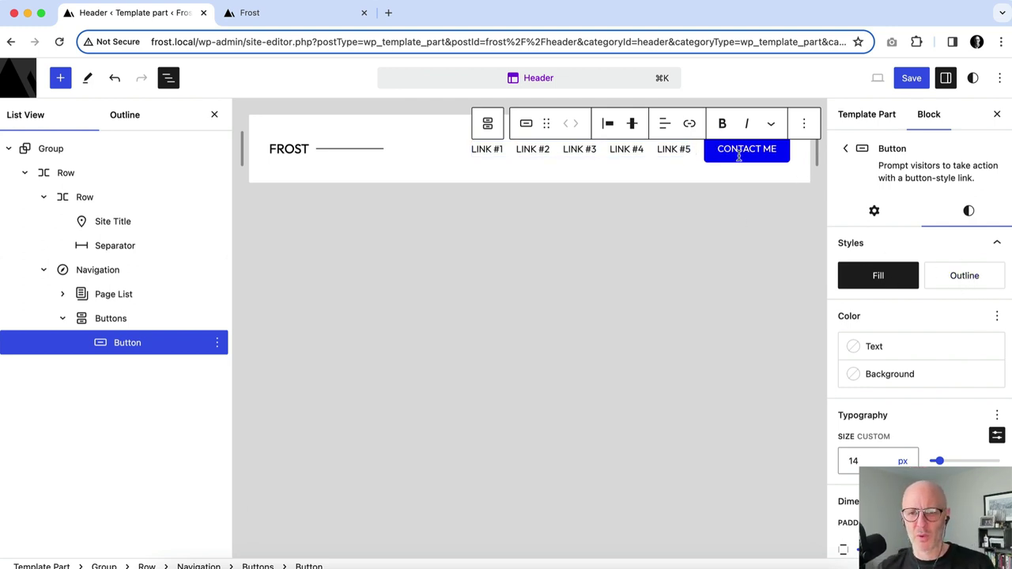
{"action": "left_click", "coordinate": [973, 286]}
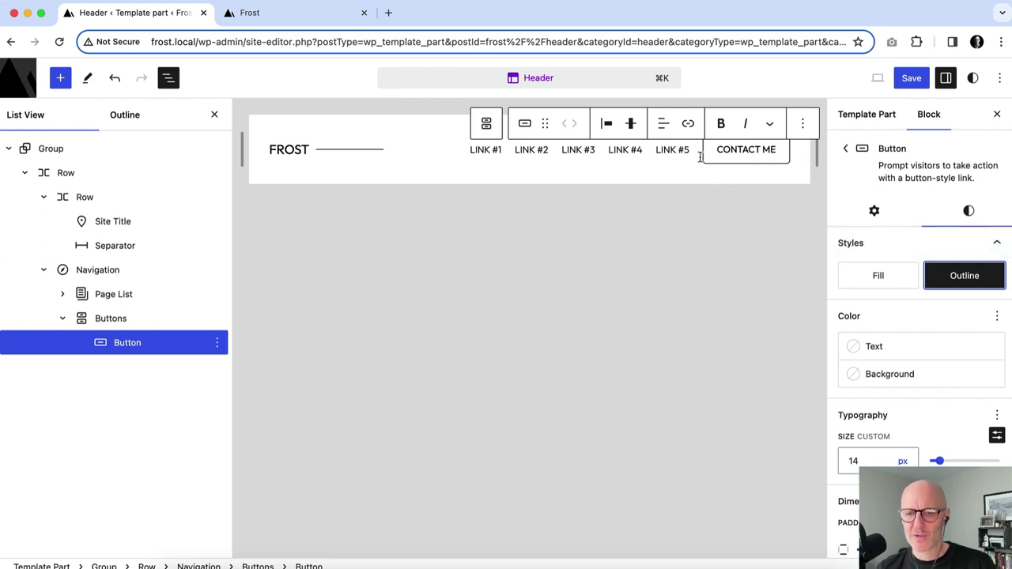
{"action": "scroll", "coordinate": [904, 387], "scroll_direction": "down", "scroll_amount": 3}
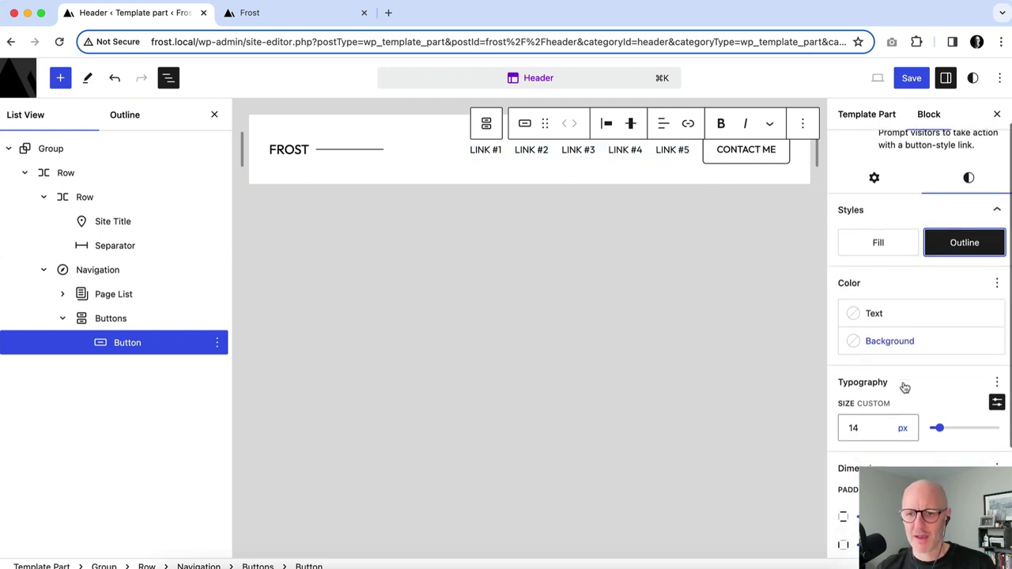
{"action": "scroll", "coordinate": [904, 388], "scroll_direction": "down", "scroll_amount": 2}
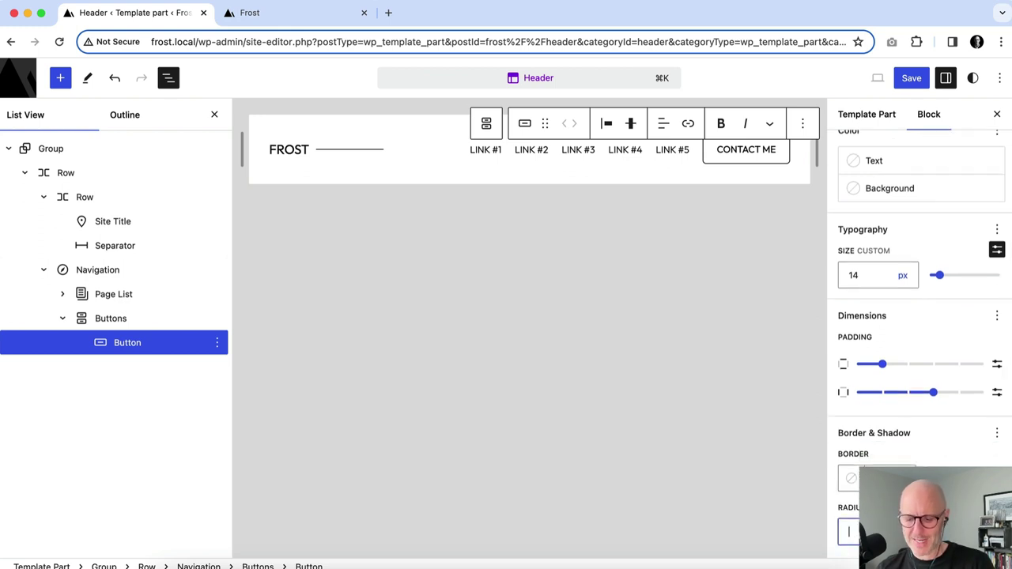
{"action": "type", "text": "0"}
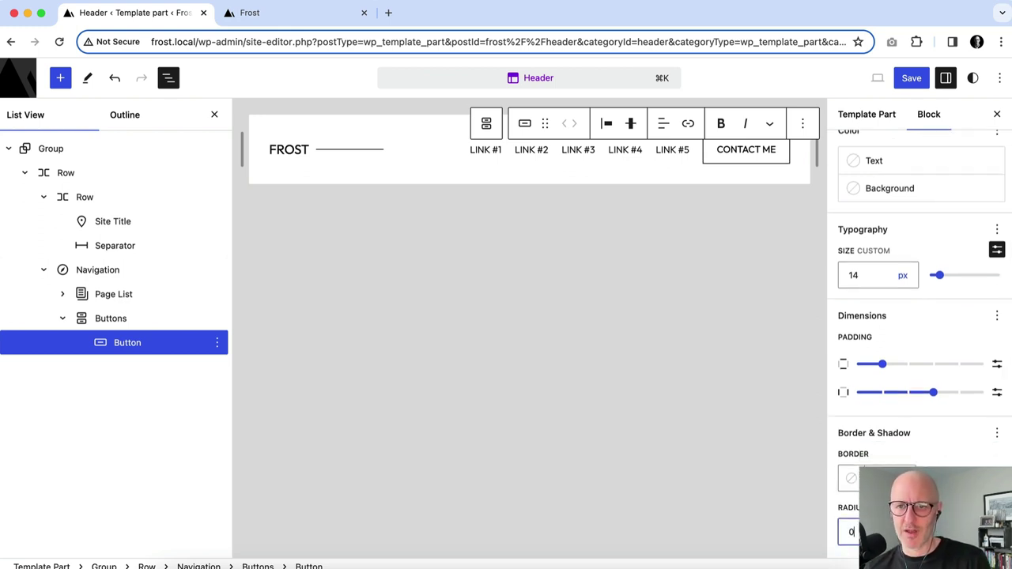
Step: Save the header changes and check the outlined CONTACT ME button on the reloaded Frost front-end page
{"action": "left_click", "coordinate": [906, 80]}
{"action": "left_click", "coordinate": [903, 85]}
{"action": "left_click", "coordinate": [307, 15]}
{"action": "key", "text": "super+r"}
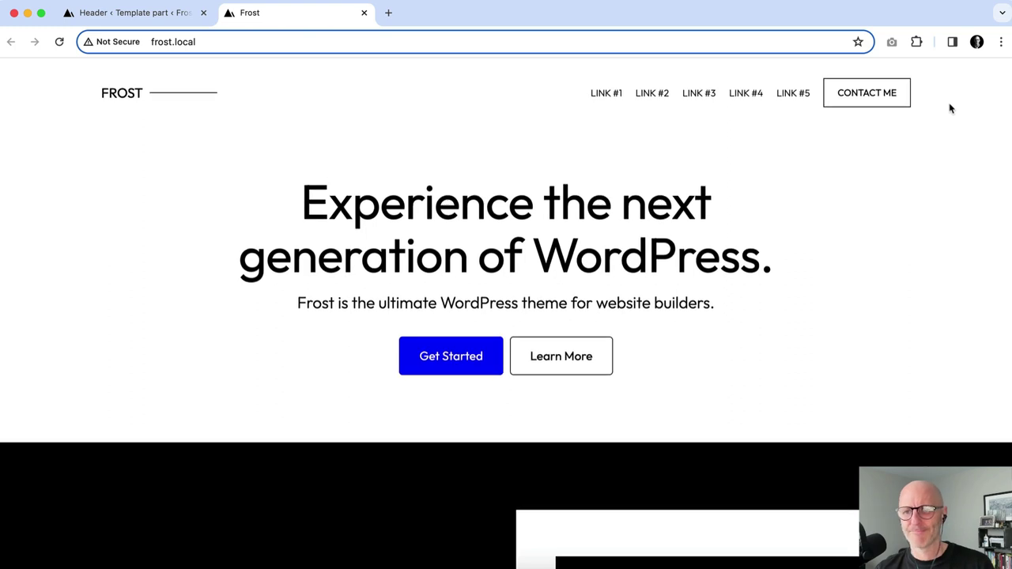
Step: Return to the Header template part and give the Buttons block a custom font size of 14 px
{"action": "left_click", "coordinate": [149, 19]}
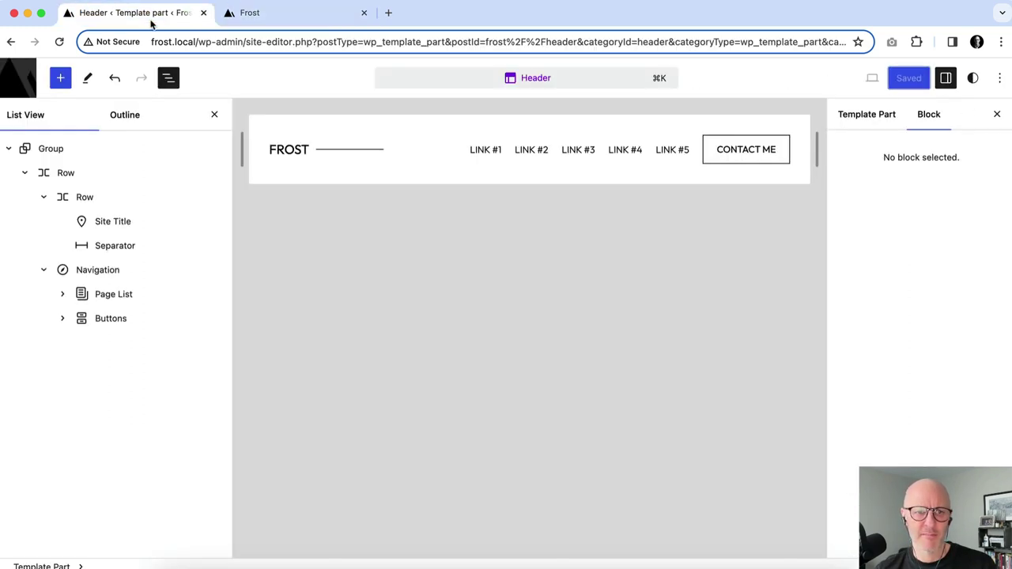
{"action": "left_click", "coordinate": [110, 318]}
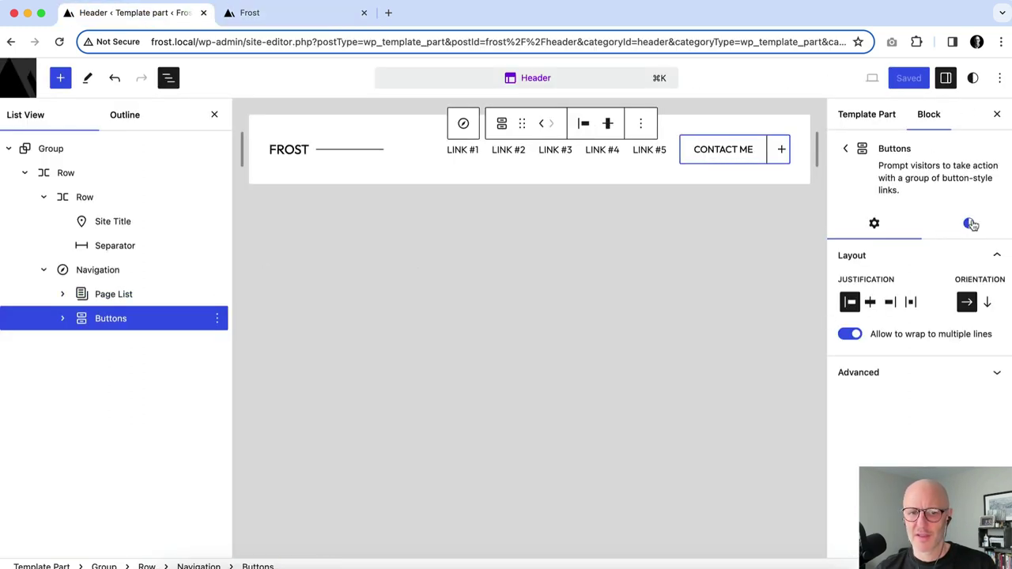
{"action": "left_click", "coordinate": [966, 225]}
{"action": "left_click", "coordinate": [993, 307]}
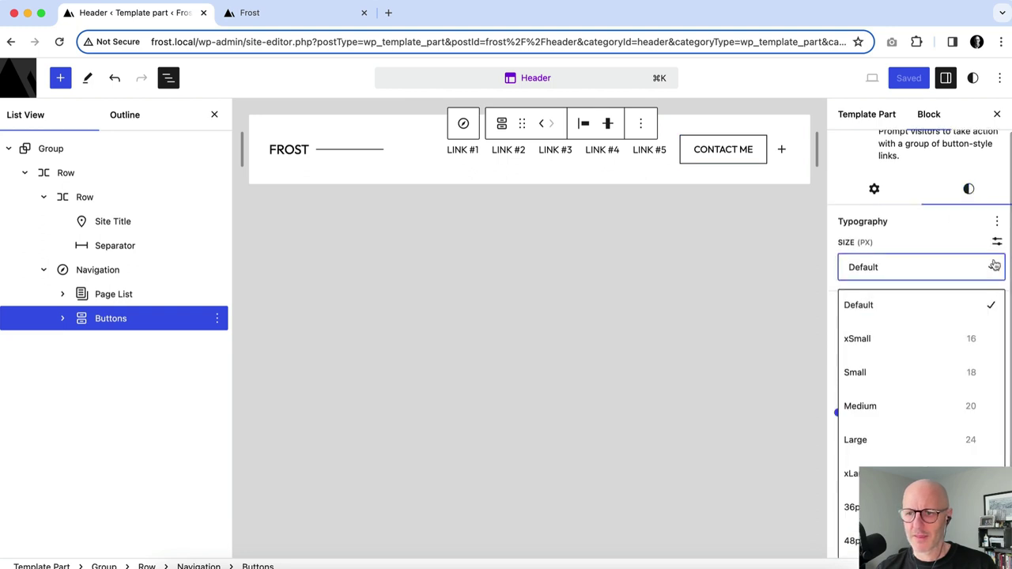
{"action": "left_click", "coordinate": [996, 276]}
{"action": "left_click", "coordinate": [857, 305]}
{"action": "type", "text": "10"}
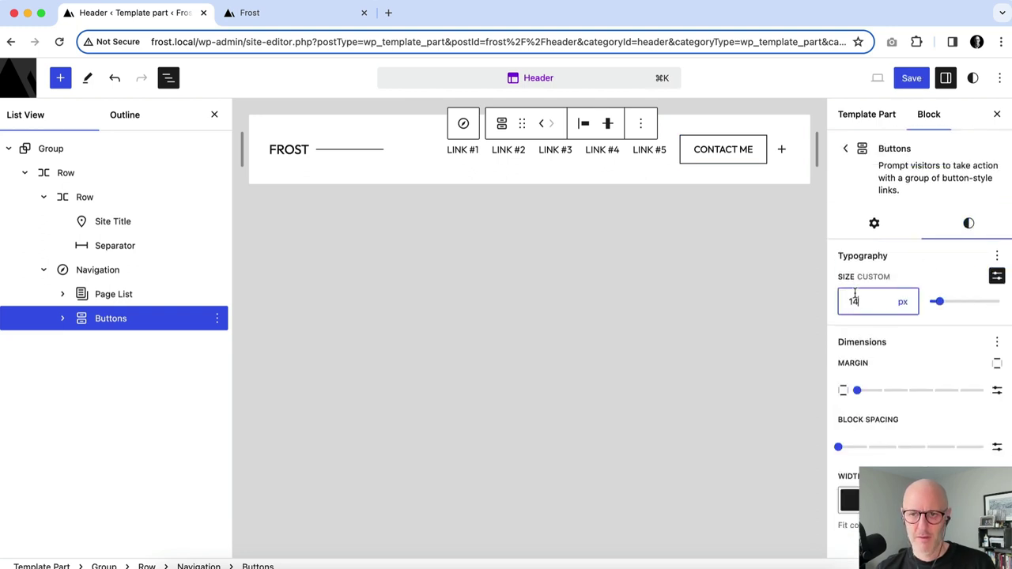
{"action": "key", "text": "BackSpace"}
{"action": "type", "text": "4"}
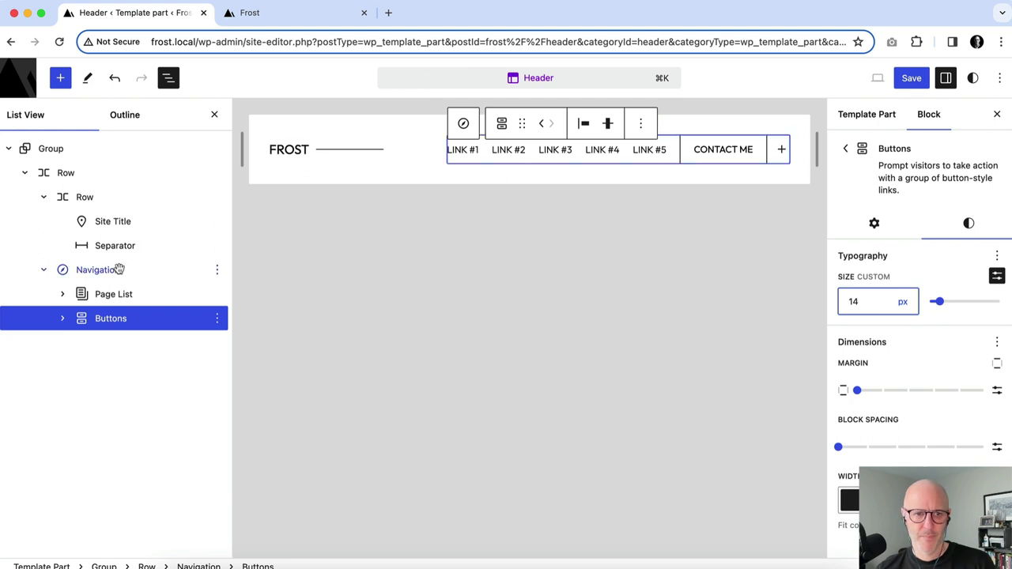
Step: Set the custom font size of the CONTACT ME button inside the Buttons block to 12 px
{"action": "left_click", "coordinate": [64, 319]}
{"action": "left_click", "coordinate": [111, 342]}
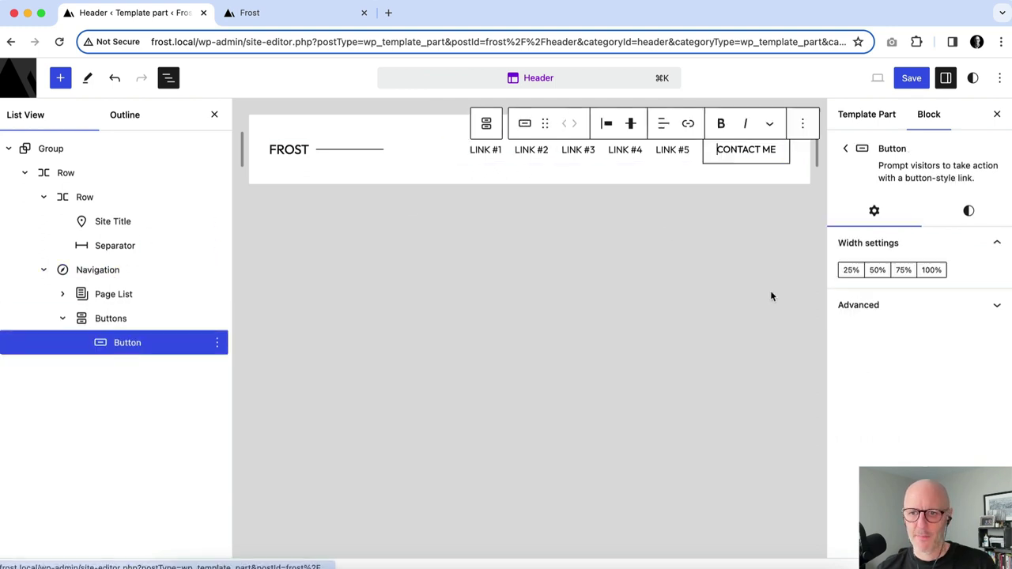
{"action": "left_click", "coordinate": [966, 211]}
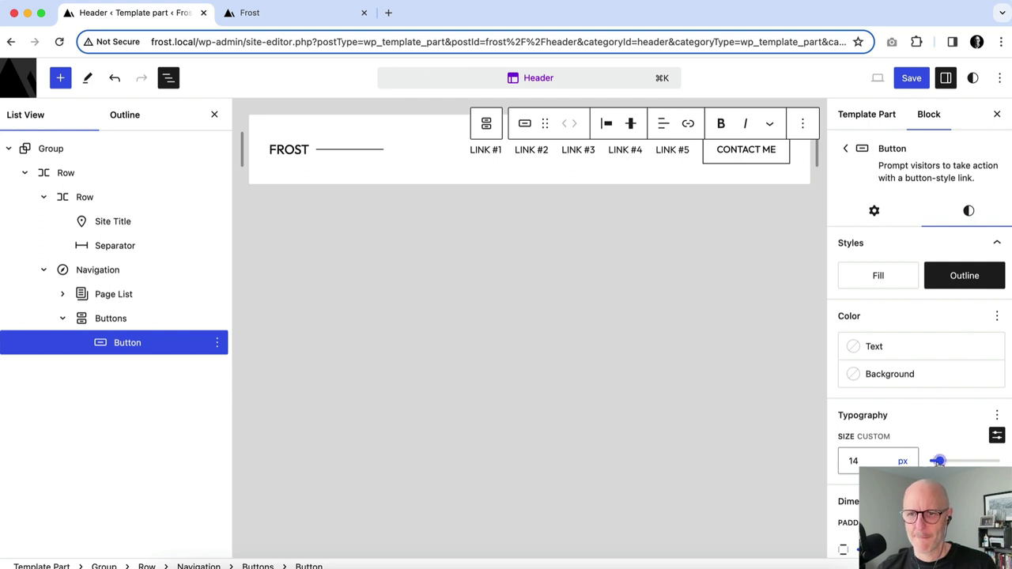
{"action": "left_click_drag", "start_coordinate": [938, 461], "coordinate": [929, 461]}
{"action": "double_click", "coordinate": [877, 461]}
{"action": "type", "text": "12"}
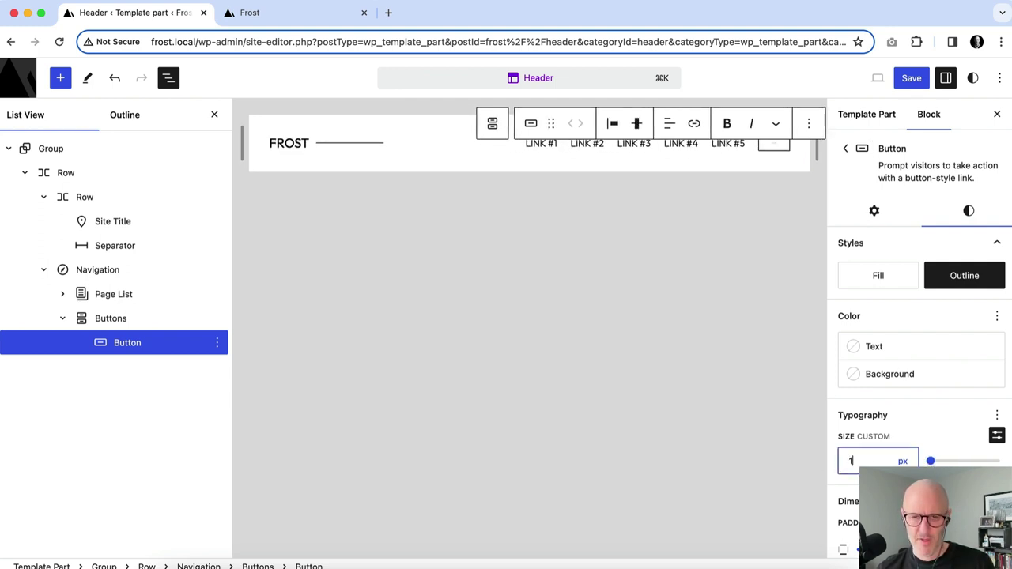
Step: Save the Navigation change and check the smaller CONTACT ME button on the Frost front-end page
{"action": "left_click", "coordinate": [910, 79]}
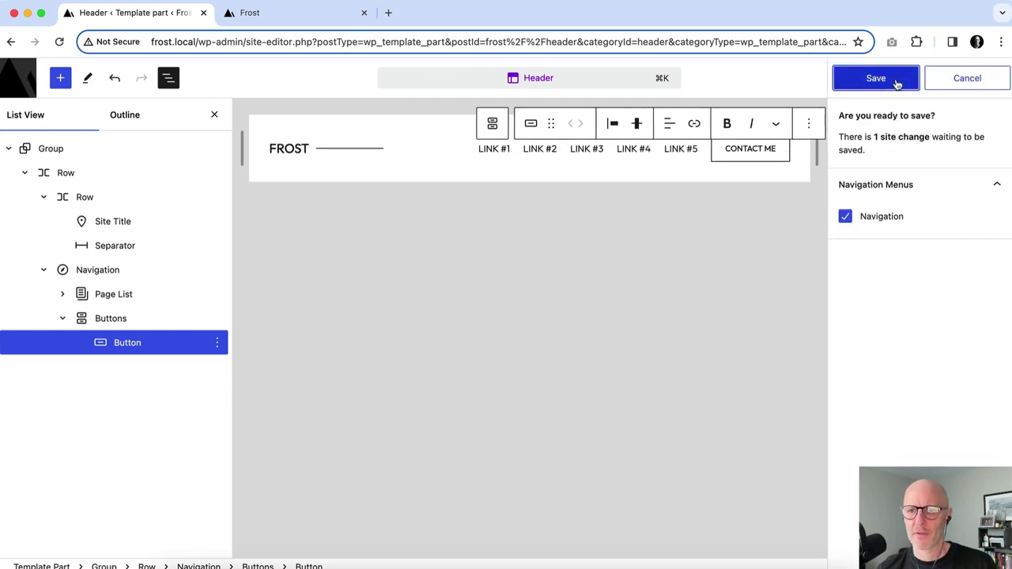
{"action": "left_click", "coordinate": [896, 83]}
{"action": "left_click", "coordinate": [319, 23]}
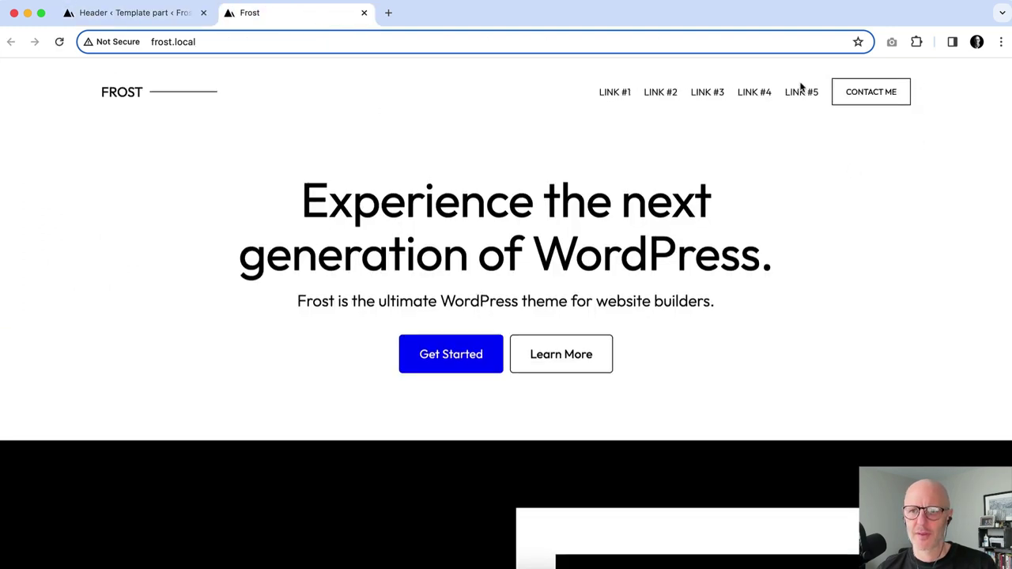